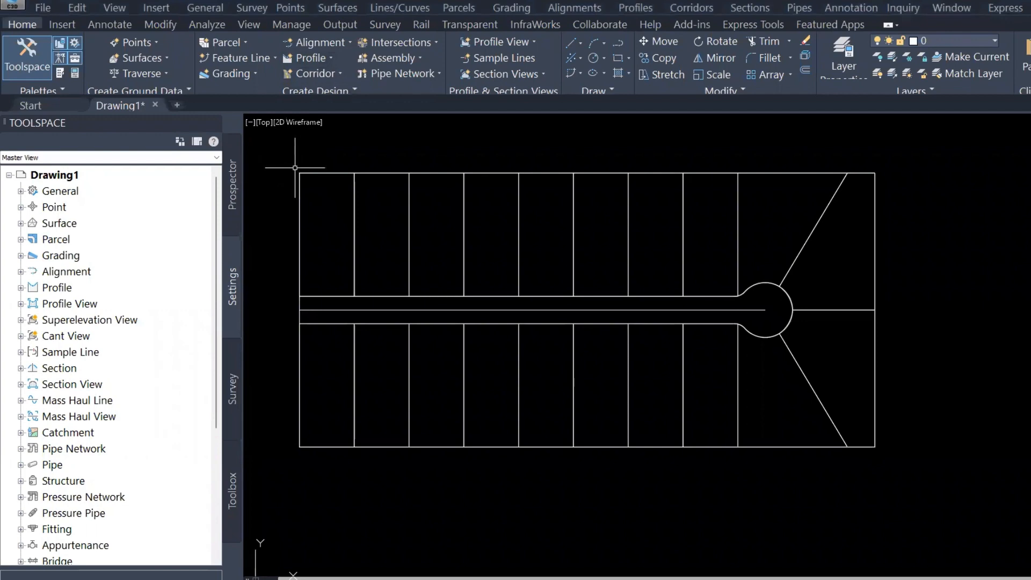
{"action": "scroll", "coordinate": [295, 167], "scroll_direction": "down", "scroll_amount": 3}
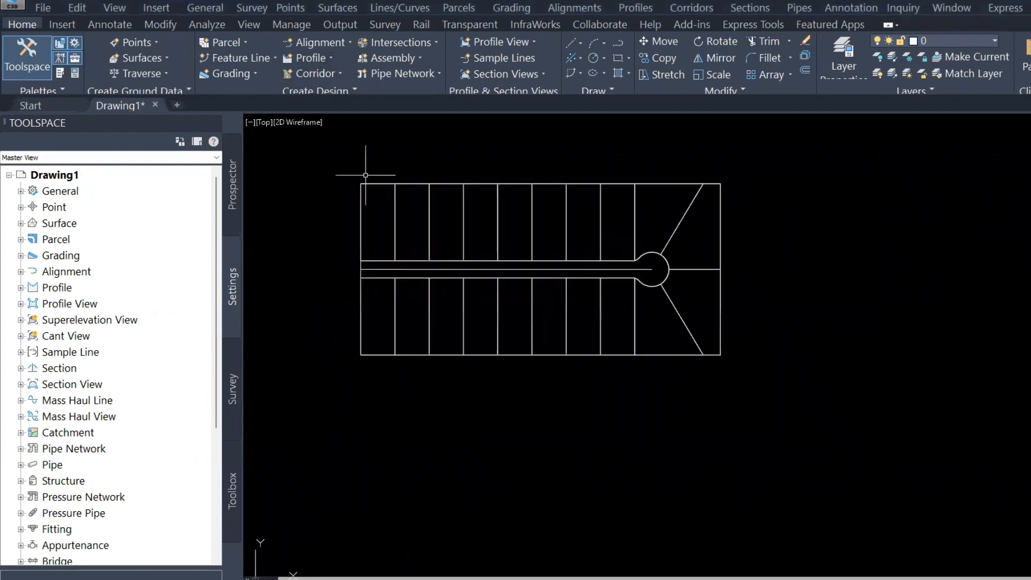
{"action": "key", "text": "Escape"}
{"action": "key", "text": "Escape"}
{"action": "scroll", "coordinate": [328, 175], "scroll_direction": "up", "scroll_amount": 2}
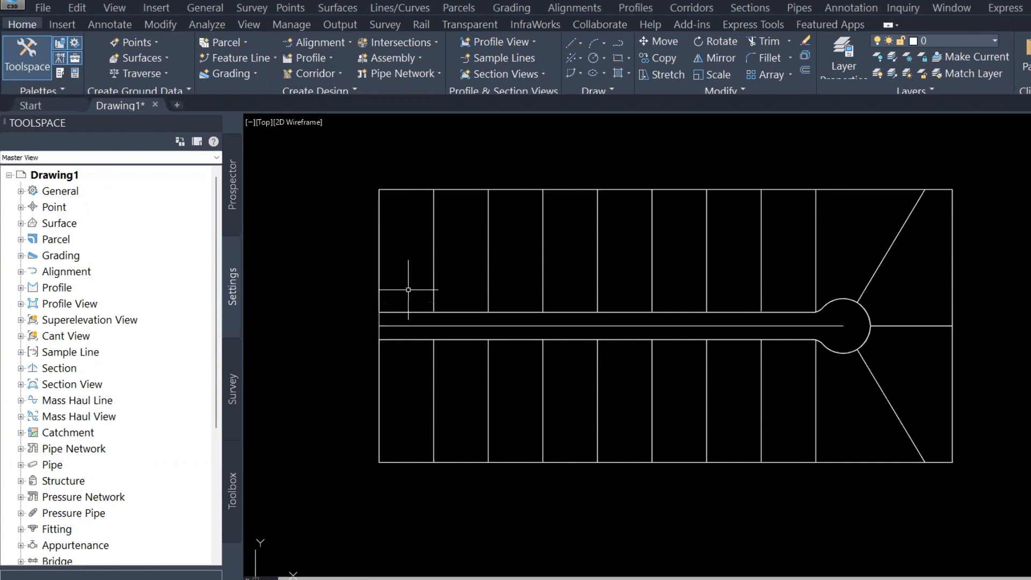
{"action": "key", "text": "Escape"}
{"action": "key", "text": "Escape"}
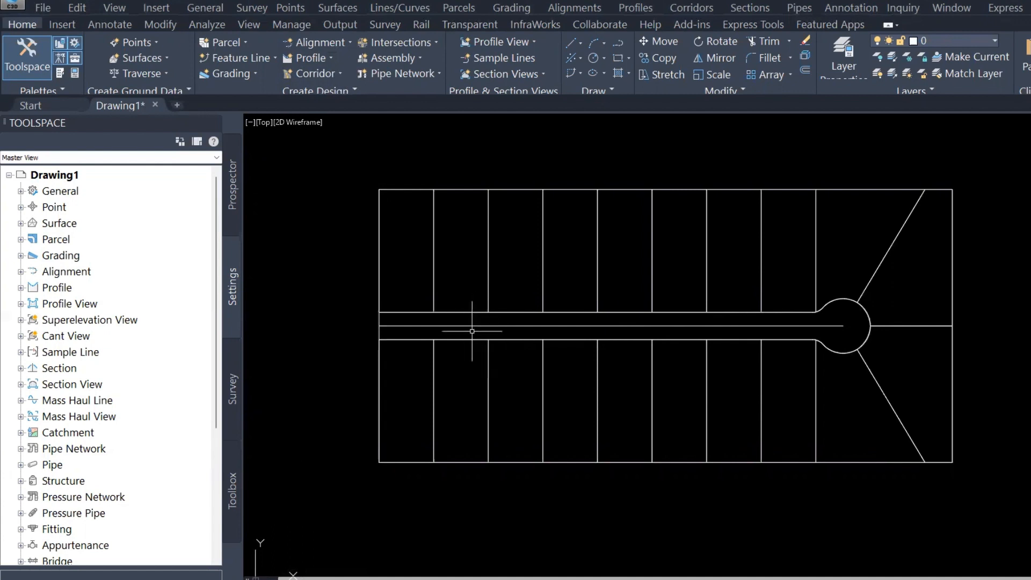
Create parcels from objects by selecting every lot boundary line and the cul-de-sac lines and arcs
{"action": "middle_click_drag", "start_coordinate": [612, 330], "coordinate": [537, 322]}
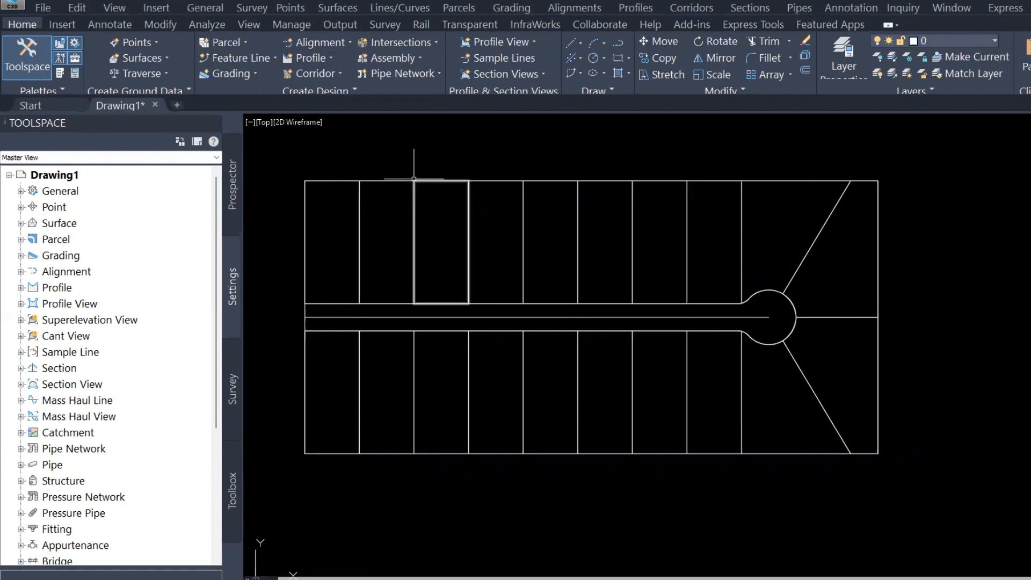
{"action": "mouse_move", "coordinate": [413, 178]}
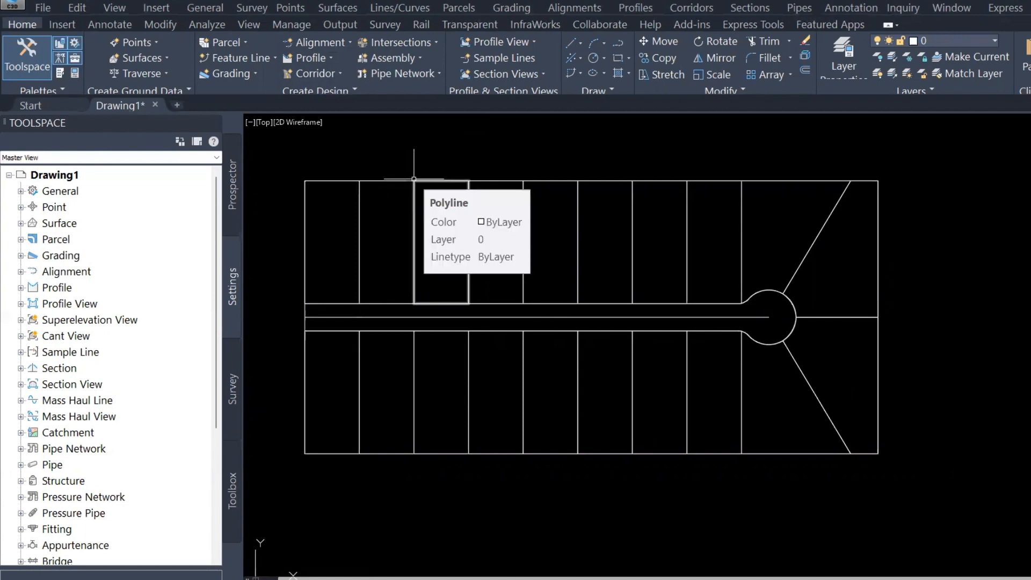
{"action": "left_click", "coordinate": [462, 9]}
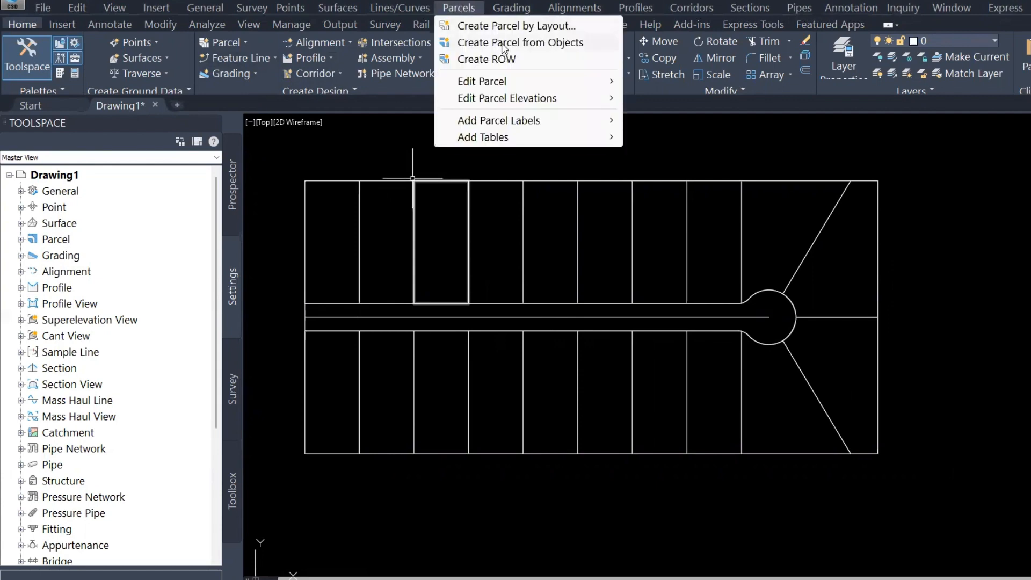
{"action": "left_click", "coordinate": [504, 43]}
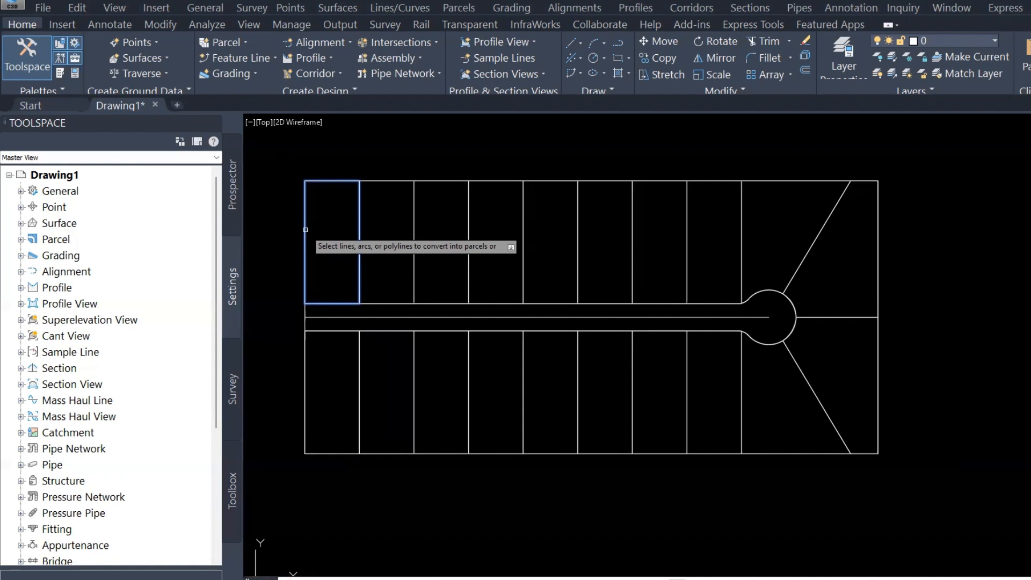
{"action": "left_click", "coordinate": [387, 180]}
{"action": "left_click", "coordinate": [457, 181]}
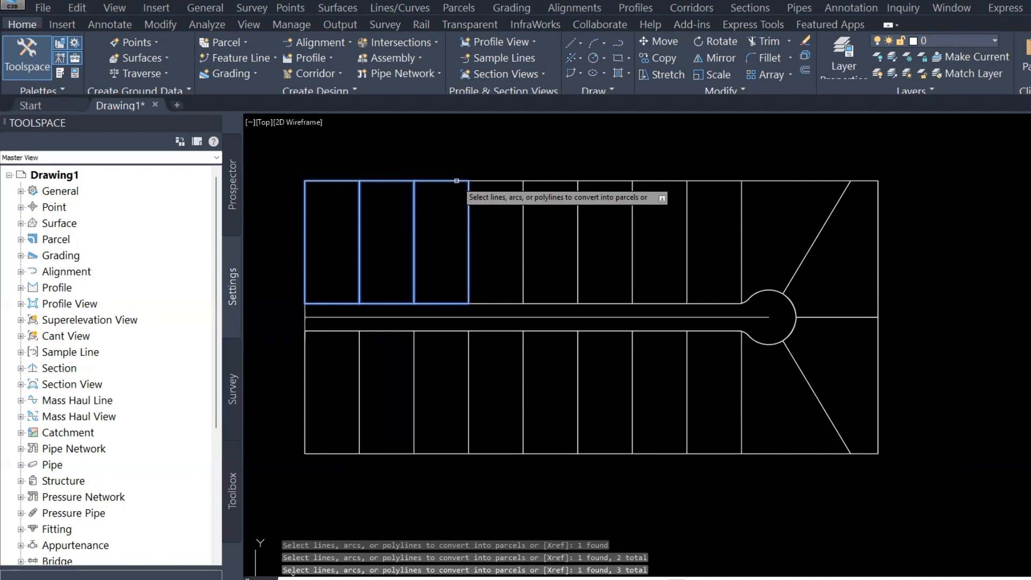
{"action": "left_click", "coordinate": [515, 180]}
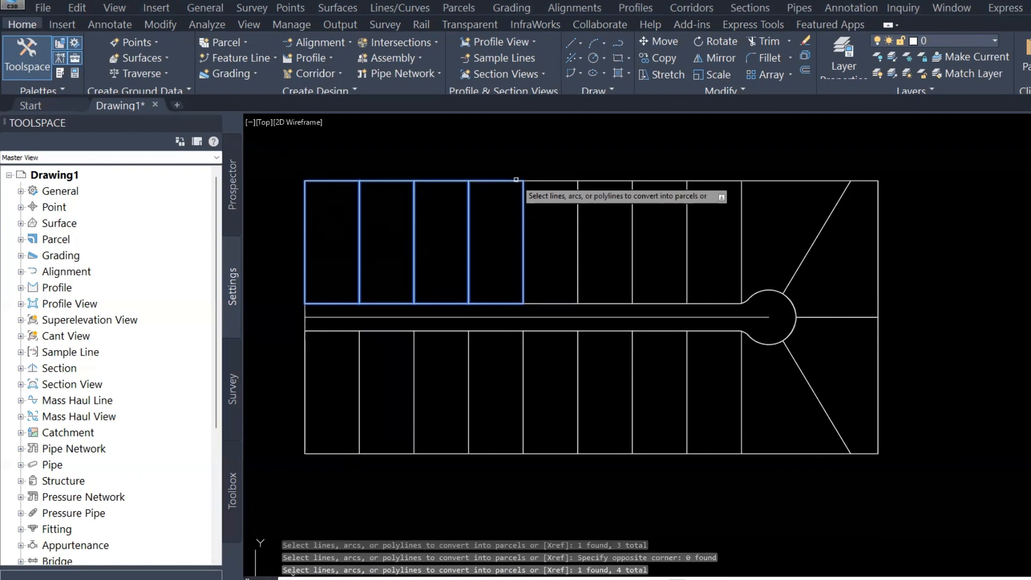
{"action": "left_click", "coordinate": [551, 180]}
{"action": "left_click", "coordinate": [605, 181]}
{"action": "left_click", "coordinate": [660, 180]}
{"action": "left_click", "coordinate": [707, 181]}
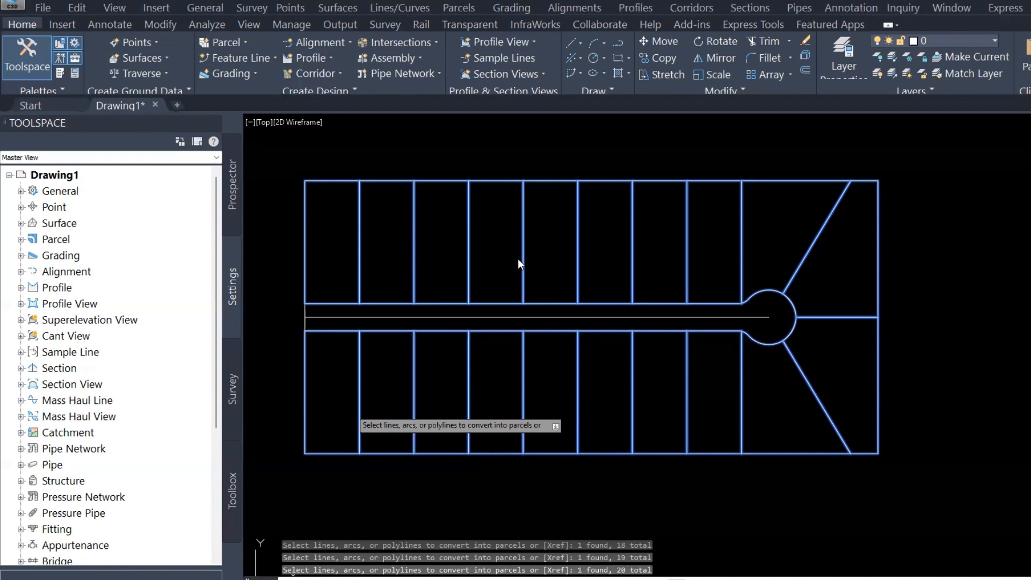
{"action": "key", "text": "Return"}
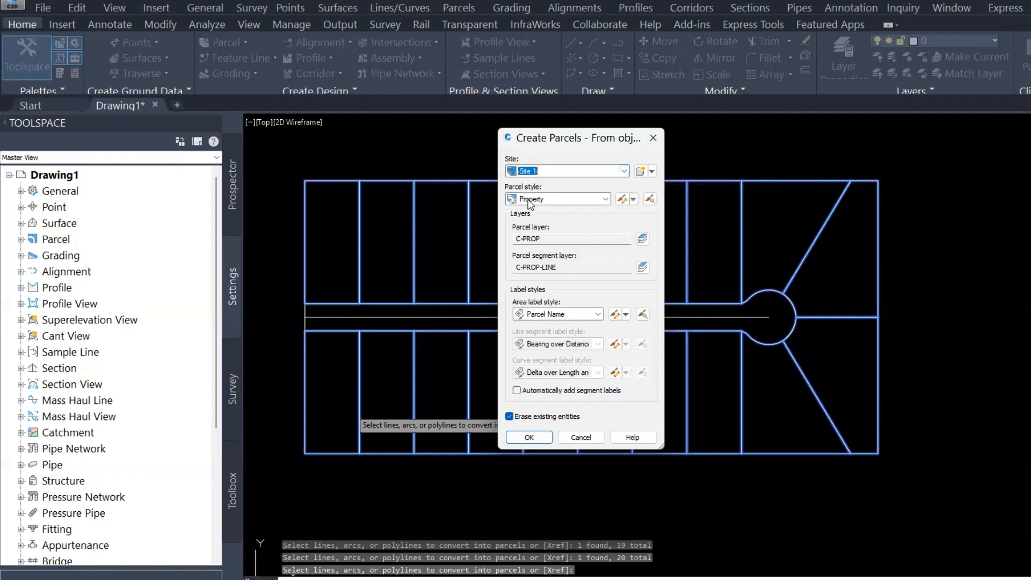
Keep the Property parcel style, set the area label style to Parcel Number, and enable automatic segment labels
{"action": "left_click", "coordinate": [591, 203]}
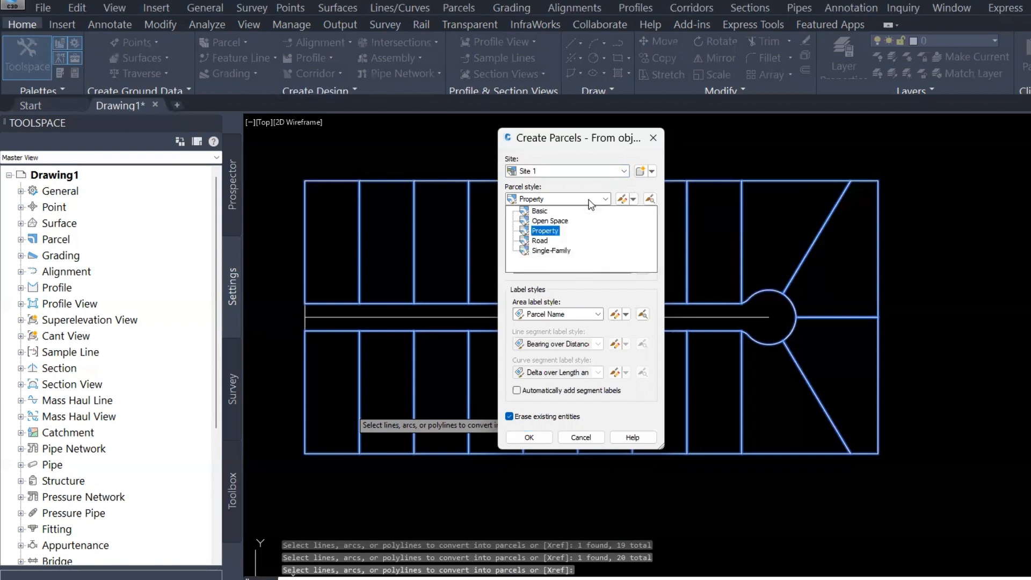
{"action": "left_click", "coordinate": [590, 202]}
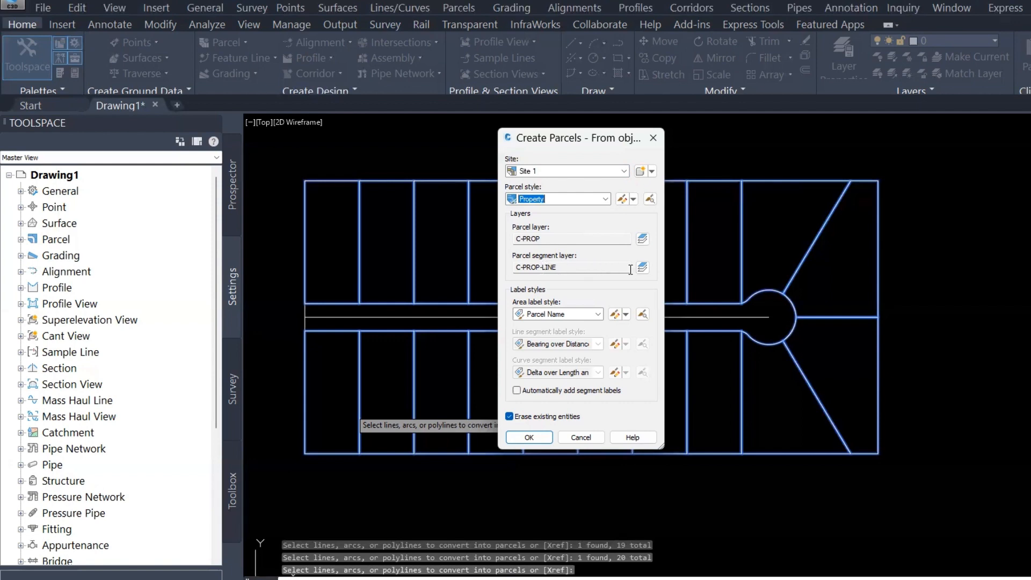
{"action": "left_click", "coordinate": [563, 315]}
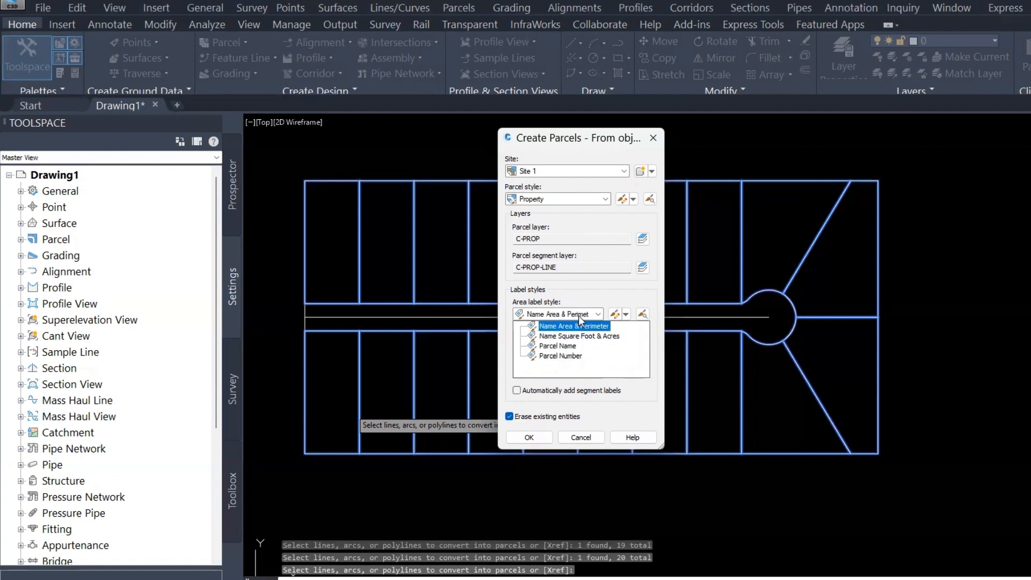
{"action": "left_click", "coordinate": [558, 346]}
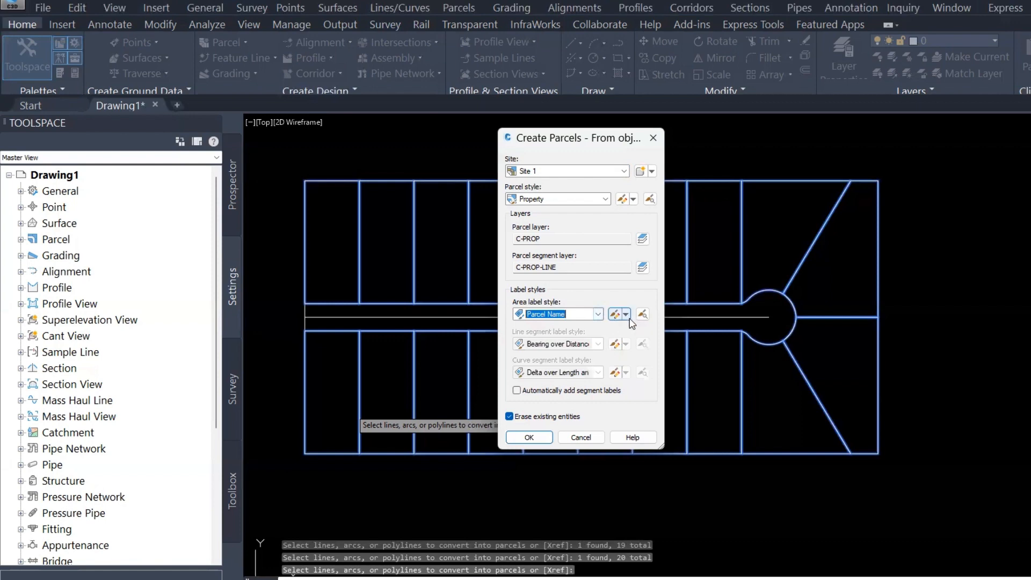
{"action": "left_click", "coordinate": [626, 314]}
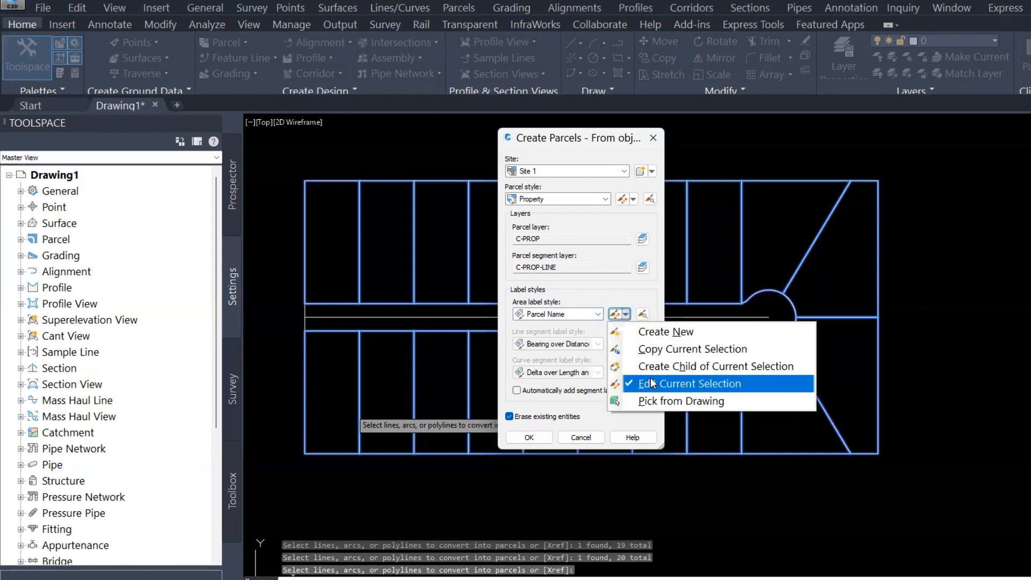
{"action": "left_click", "coordinate": [607, 297]}
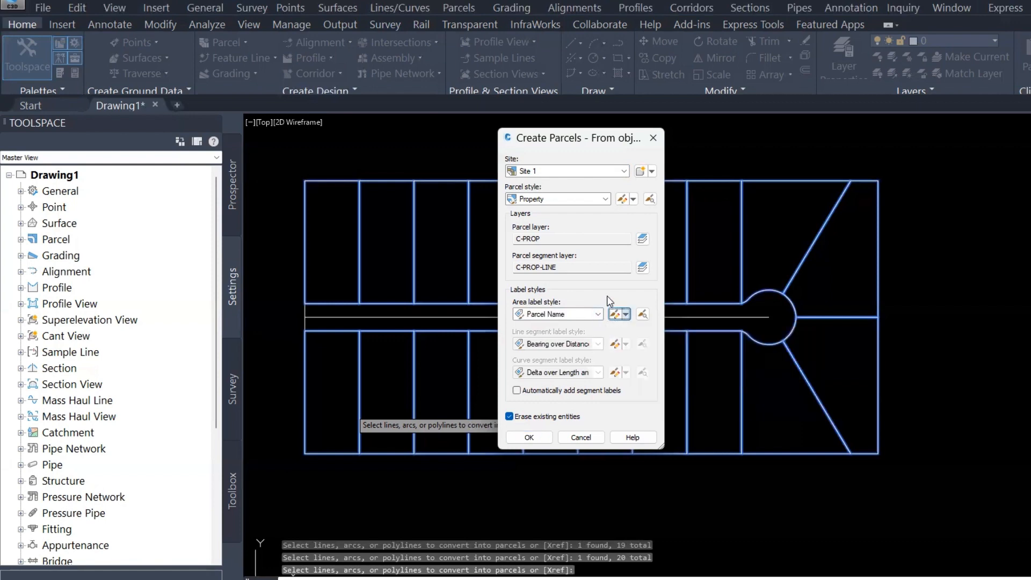
{"action": "left_click", "coordinate": [571, 316]}
{"action": "left_click", "coordinate": [569, 356]}
{"action": "left_click", "coordinate": [525, 393]}
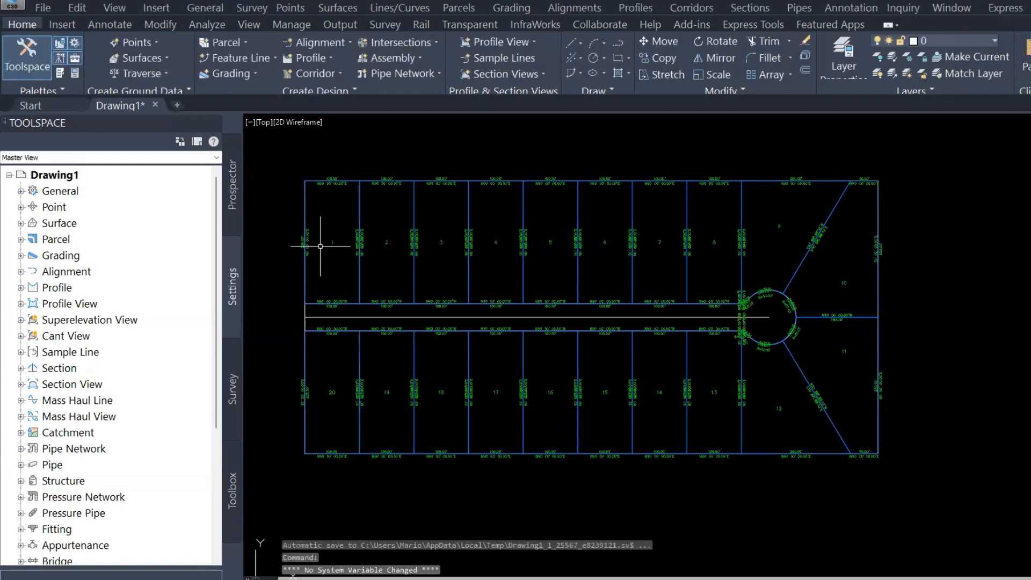
Zoom and pan across the new parcels to inspect the lot numbers and segment labels
{"action": "scroll", "coordinate": [319, 241], "scroll_direction": "up", "scroll_amount": 4}
{"action": "scroll", "coordinate": [372, 253], "scroll_direction": "up", "scroll_amount": 5}
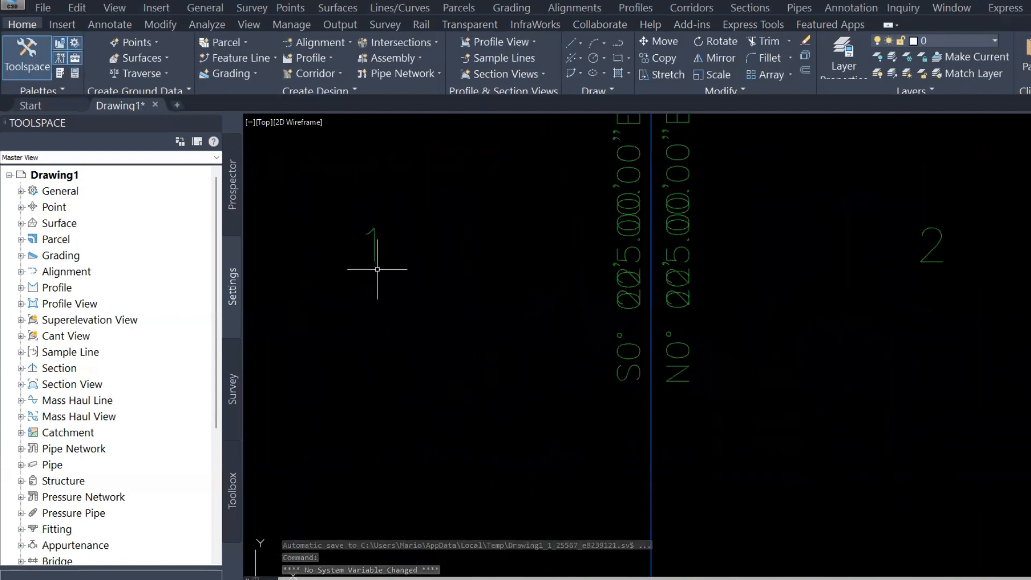
{"action": "scroll", "coordinate": [376, 273], "scroll_direction": "down", "scroll_amount": 8}
{"action": "middle_click_drag", "start_coordinate": [542, 357], "coordinate": [529, 288]}
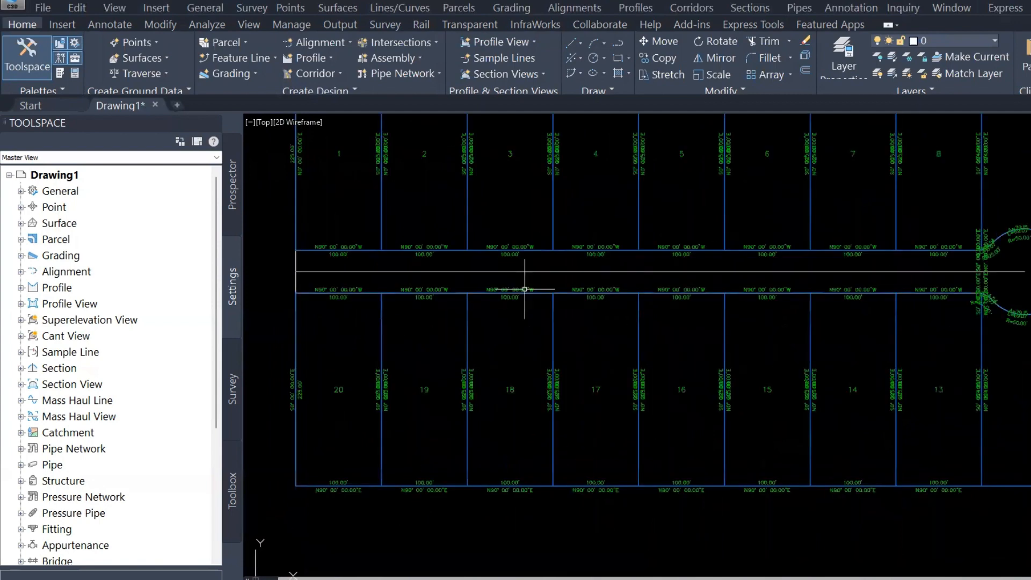
{"action": "left_click", "coordinate": [471, 322]}
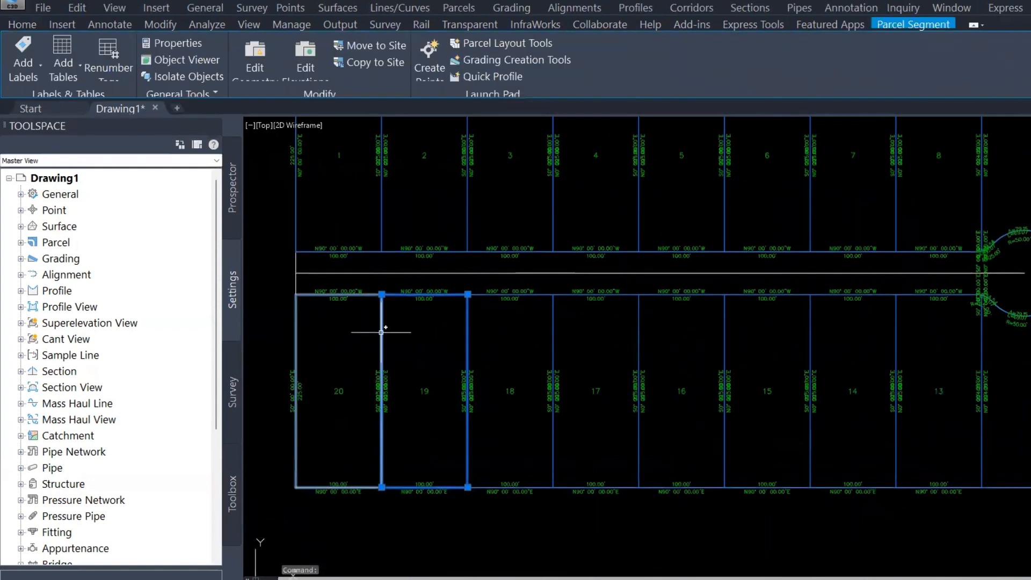
{"action": "key", "text": "Escape"}
{"action": "scroll", "coordinate": [405, 288], "scroll_direction": "up", "scroll_amount": 6}
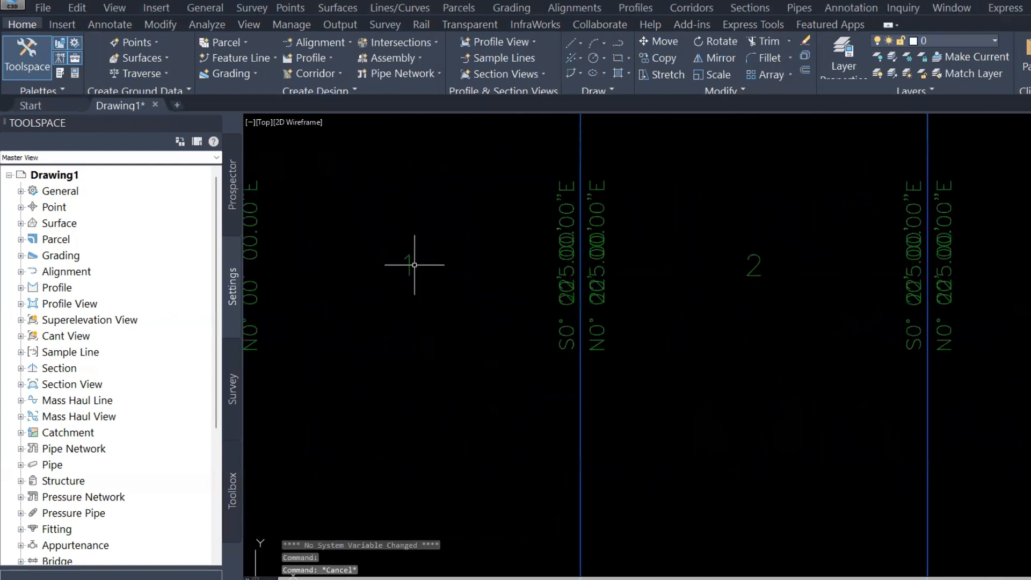
{"action": "scroll", "coordinate": [414, 264], "scroll_direction": "down", "scroll_amount": 5}
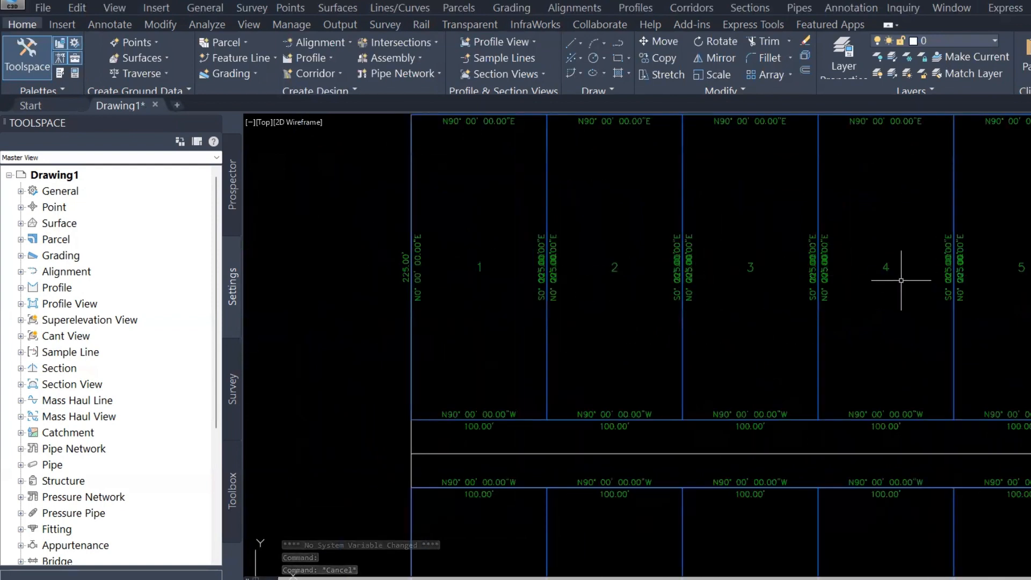
{"action": "middle_click_drag", "start_coordinate": [901, 280], "coordinate": [585, 250]}
{"action": "middle_click_drag", "start_coordinate": [738, 256], "coordinate": [422, 221]}
{"action": "scroll", "coordinate": [422, 221], "scroll_direction": "down", "scroll_amount": 2}
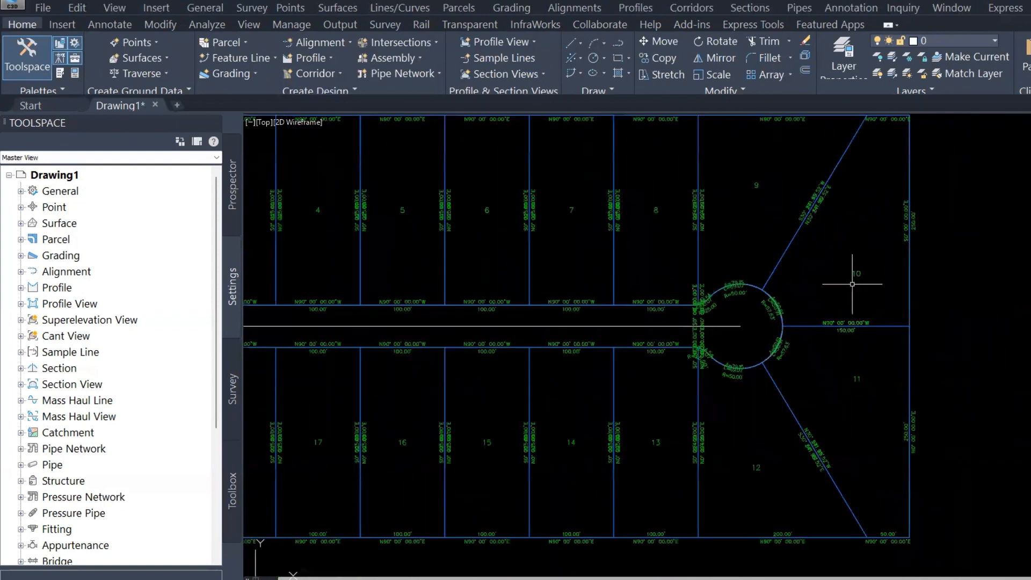
{"action": "middle_click_drag", "start_coordinate": [637, 374], "coordinate": [894, 338]}
{"action": "scroll", "coordinate": [345, 414], "scroll_direction": "up", "scroll_amount": 2}
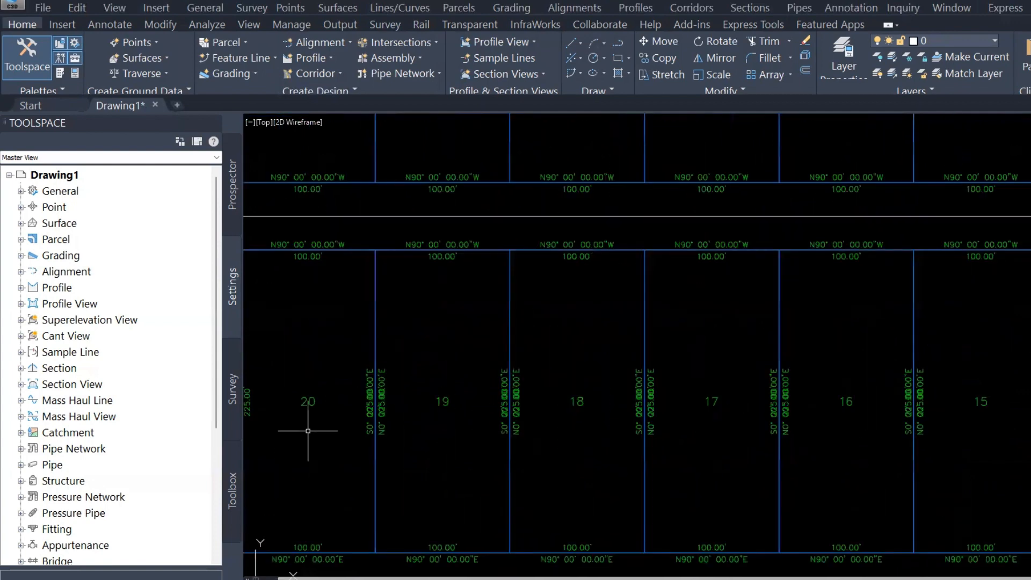
{"action": "scroll", "coordinate": [307, 417], "scroll_direction": "up", "scroll_amount": 2}
{"action": "scroll", "coordinate": [308, 417], "scroll_direction": "down", "scroll_amount": 4}
{"action": "middle_click_drag", "start_coordinate": [269, 566], "coordinate": [419, 554]}
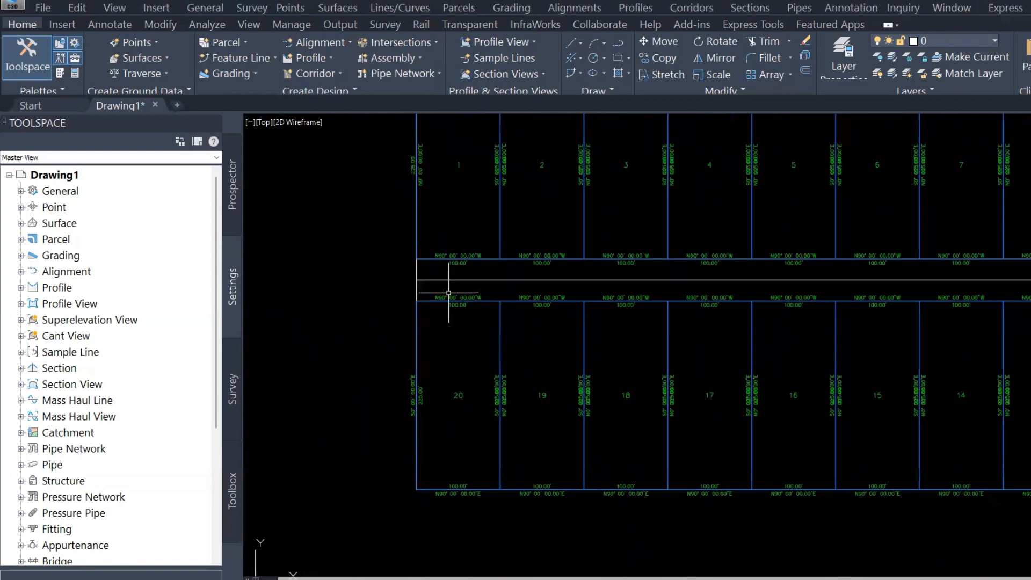
{"action": "scroll", "coordinate": [427, 239], "scroll_direction": "up", "scroll_amount": 4}
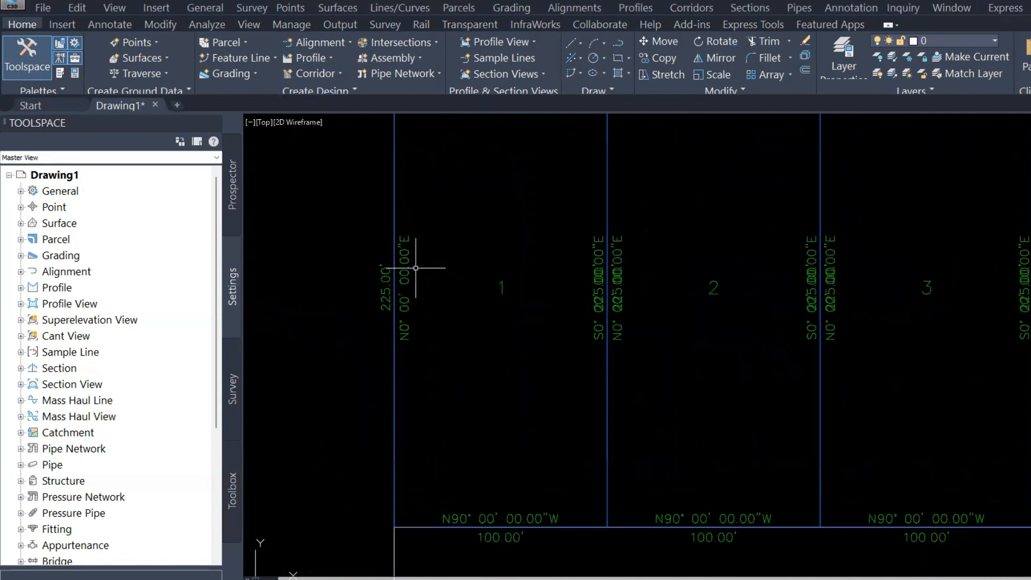
Select the segment label on lot 1's west boundary and zoom in to examine it
{"action": "left_click", "coordinate": [402, 287]}
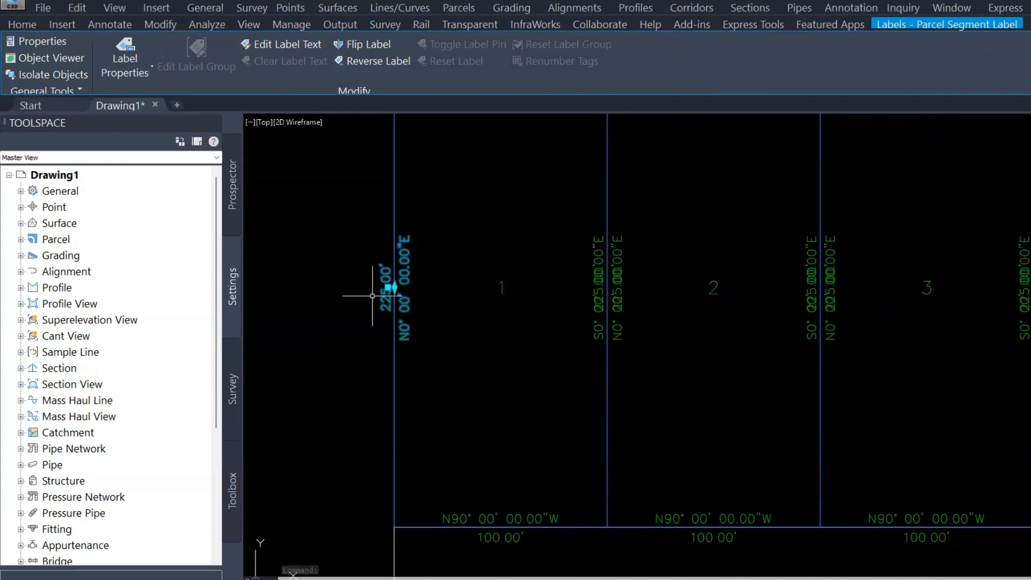
{"action": "scroll", "coordinate": [373, 295], "scroll_direction": "up", "scroll_amount": 2}
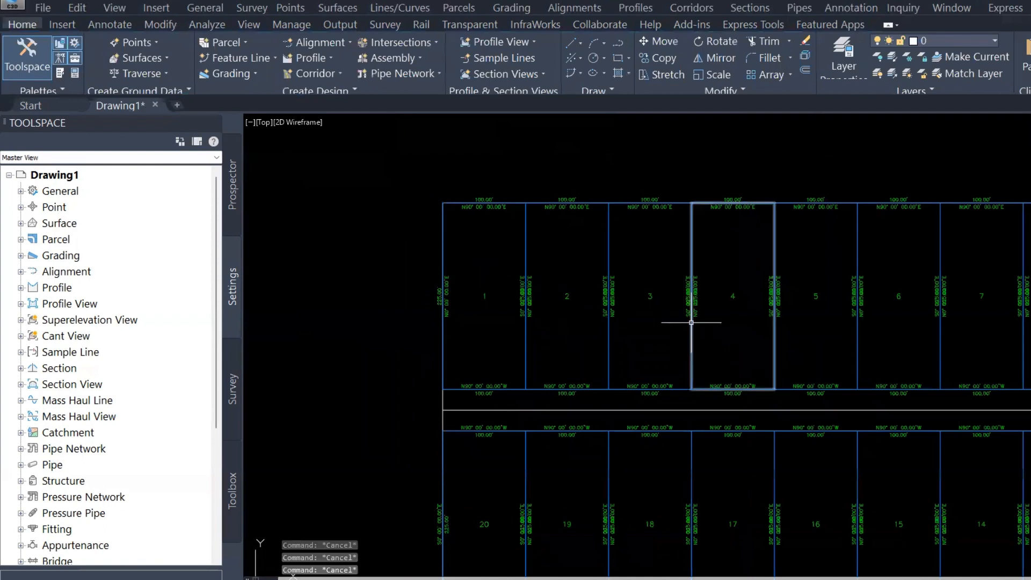
{"action": "middle_click_drag", "start_coordinate": [662, 317], "coordinate": [572, 245]}
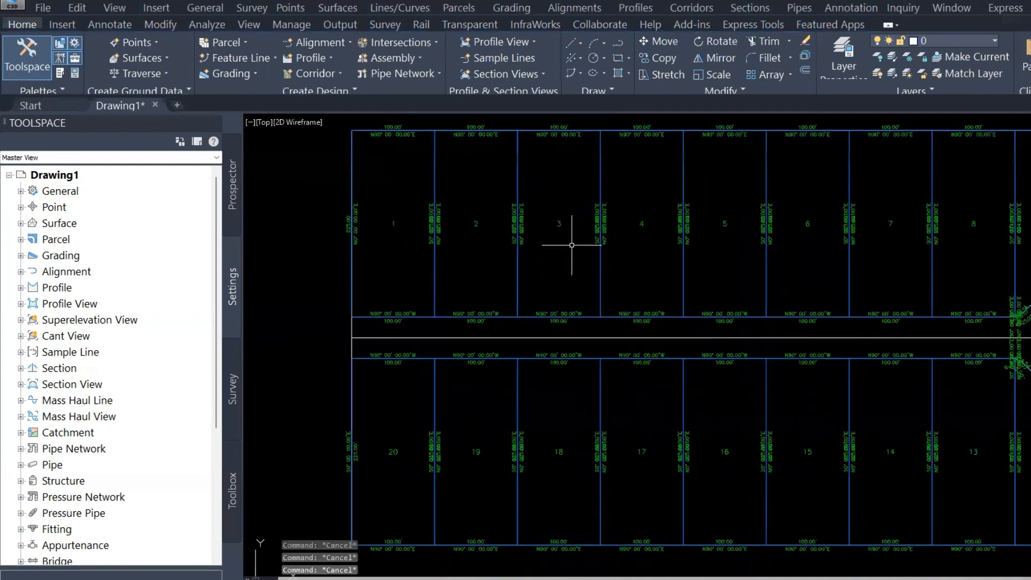
{"action": "scroll", "coordinate": [697, 324], "scroll_direction": "down", "scroll_amount": 5}
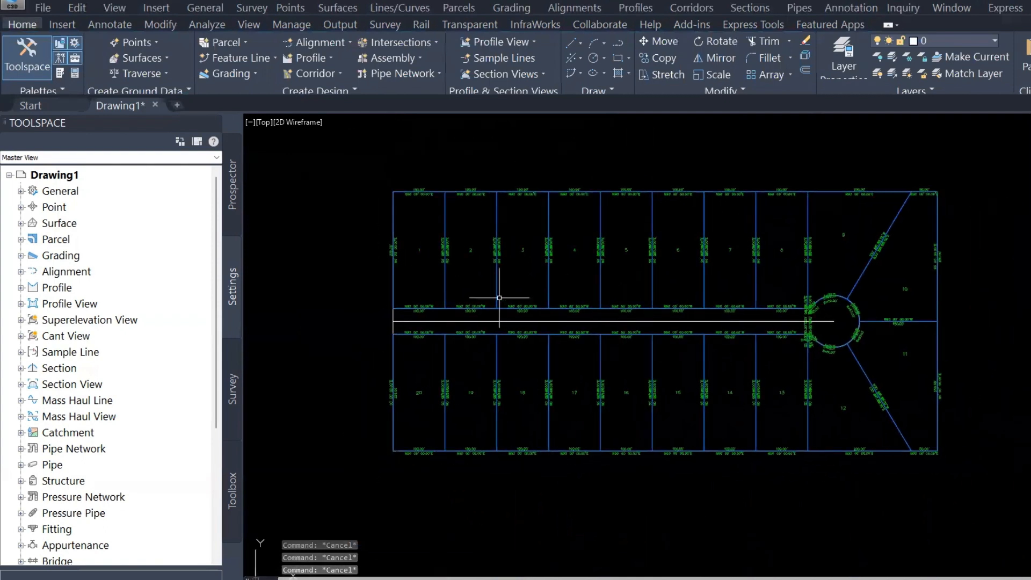
{"action": "scroll", "coordinate": [404, 236], "scroll_direction": "up", "scroll_amount": 4}
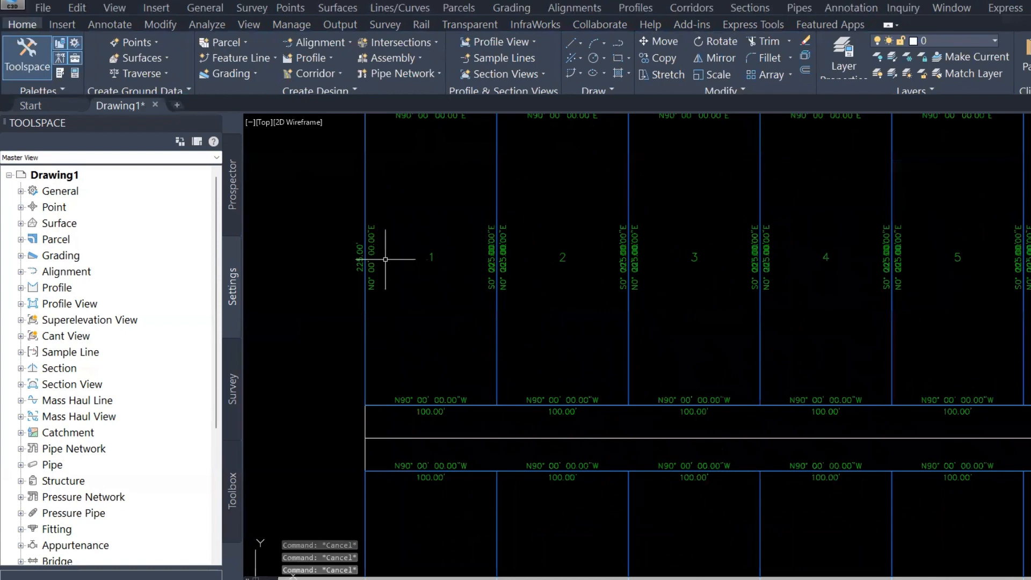
{"action": "middle_click_drag", "start_coordinate": [438, 276], "coordinate": [395, 302]}
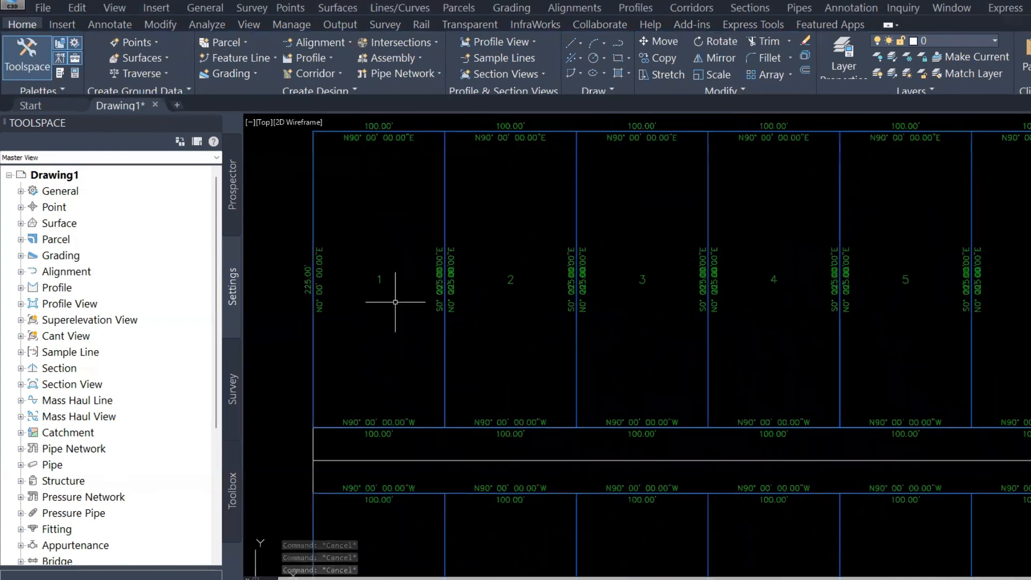
{"action": "scroll", "coordinate": [395, 301], "scroll_direction": "down", "scroll_amount": 4}
{"action": "scroll", "coordinate": [343, 236], "scroll_direction": "up", "scroll_amount": 2}
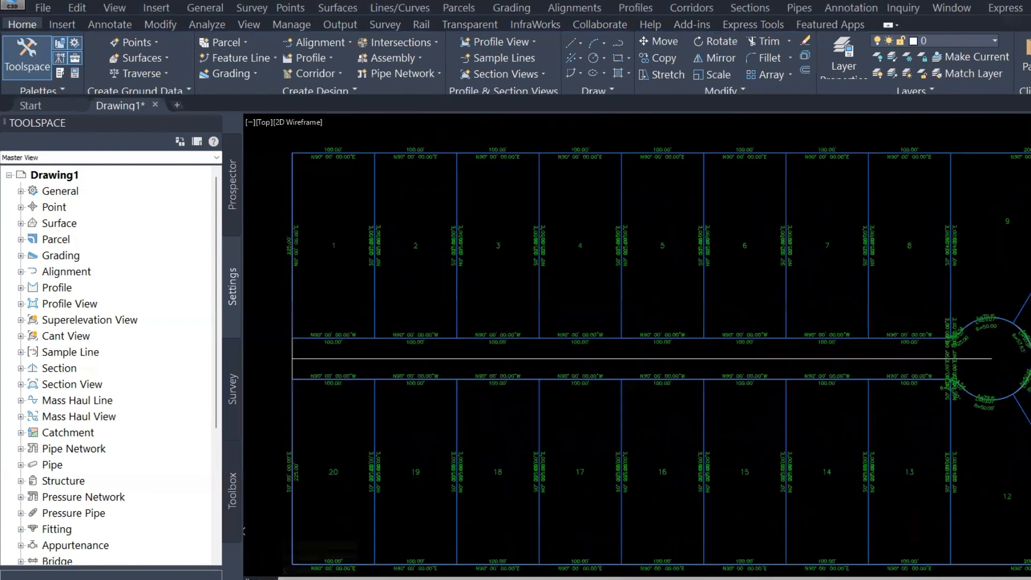
{"action": "left_click", "coordinate": [343, 235]}
{"action": "left_click", "coordinate": [322, 267]}
{"action": "right_click", "coordinate": [333, 248]}
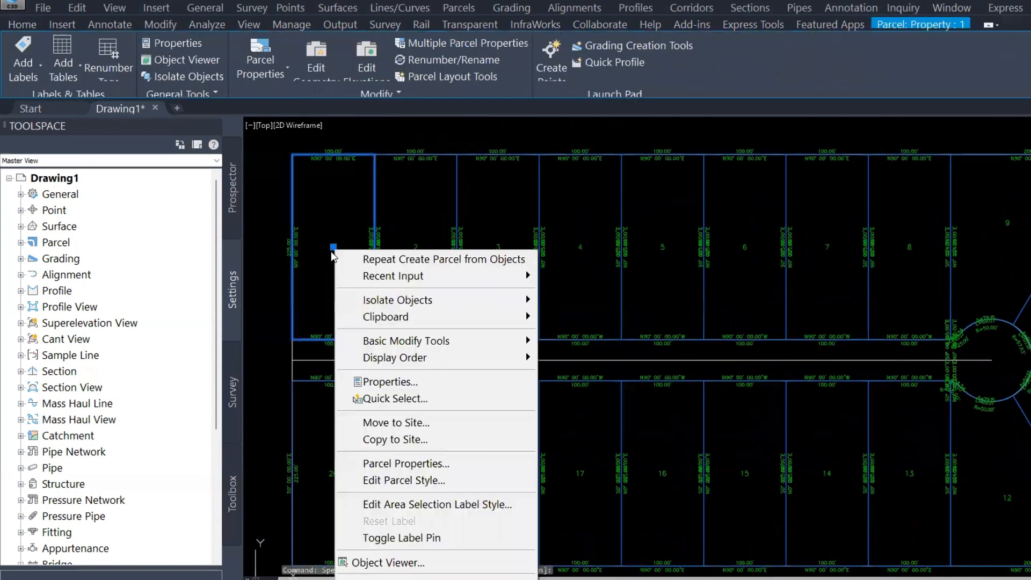
{"action": "key", "text": "Escape"}
{"action": "key", "text": "Escape"}
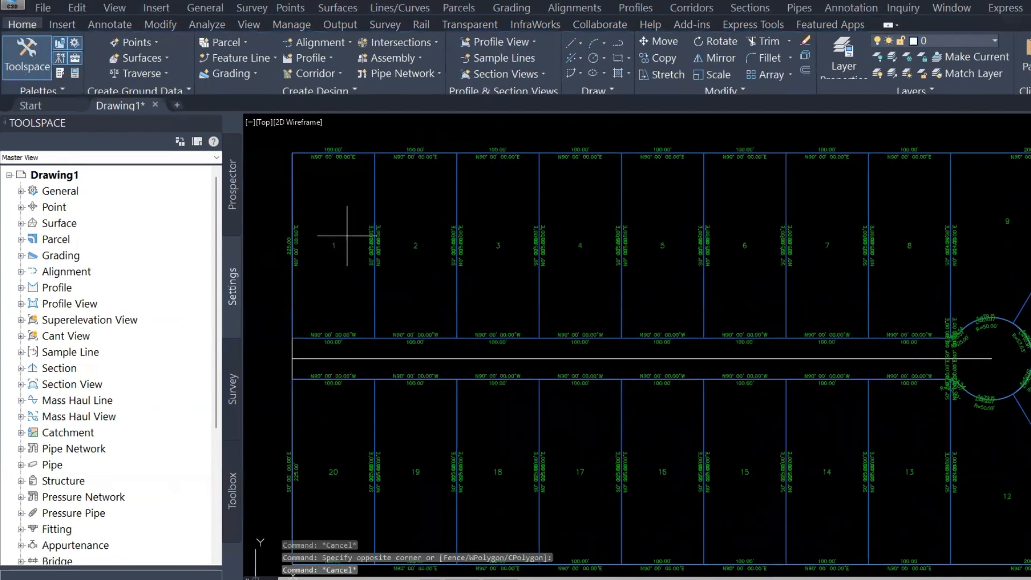
Select lot 1's parcel and open its Parcel Number area label style for editing
{"action": "left_click", "coordinate": [338, 236]}
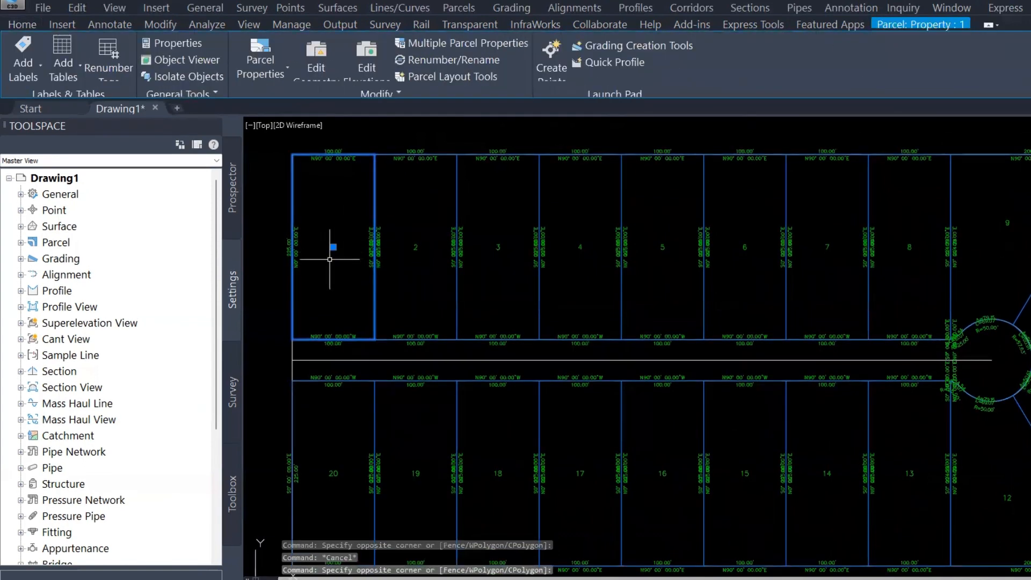
{"action": "right_click", "coordinate": [329, 260]}
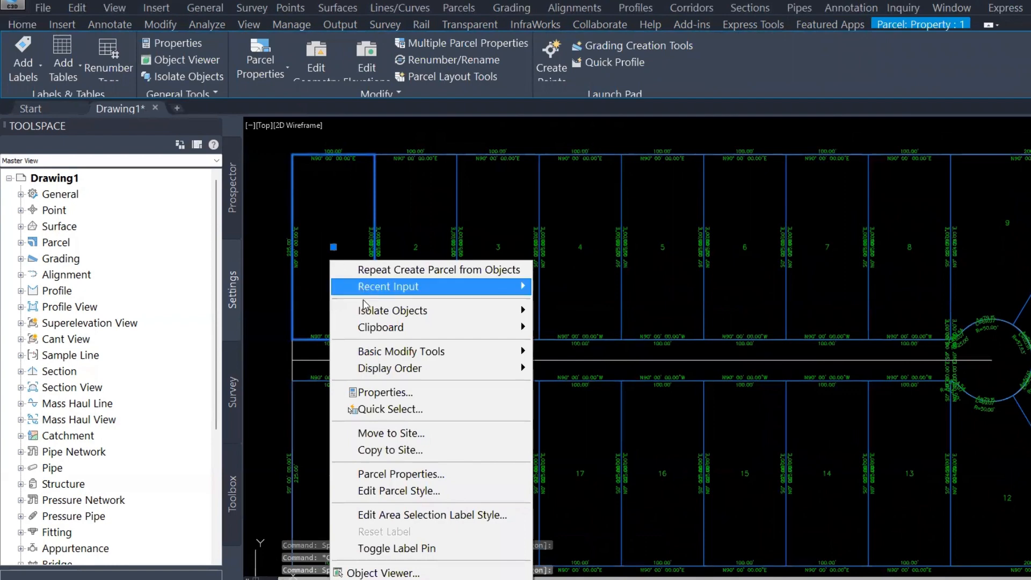
{"action": "left_click", "coordinate": [423, 514]}
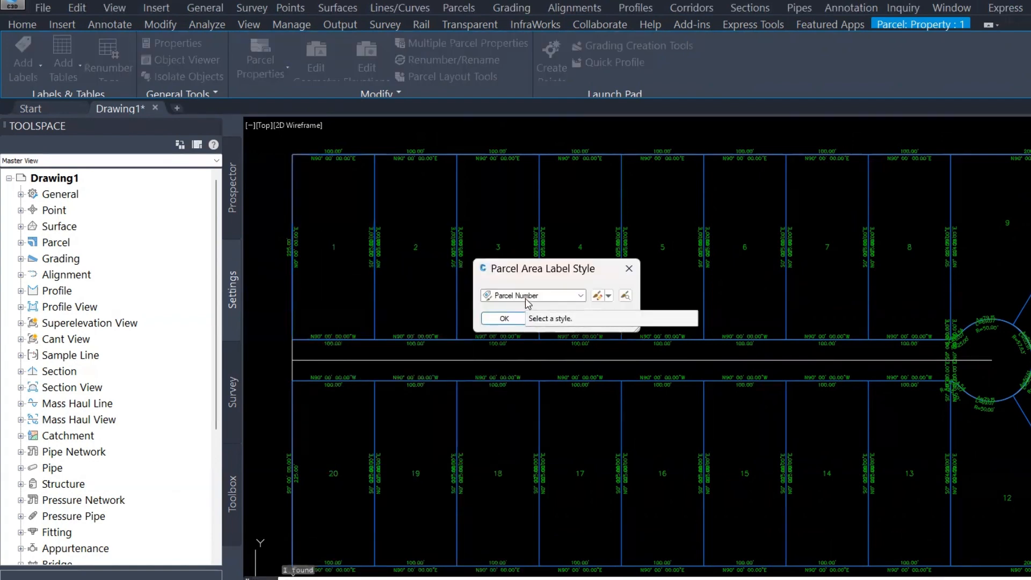
{"action": "left_click", "coordinate": [608, 296]}
{"action": "left_click", "coordinate": [671, 365]}
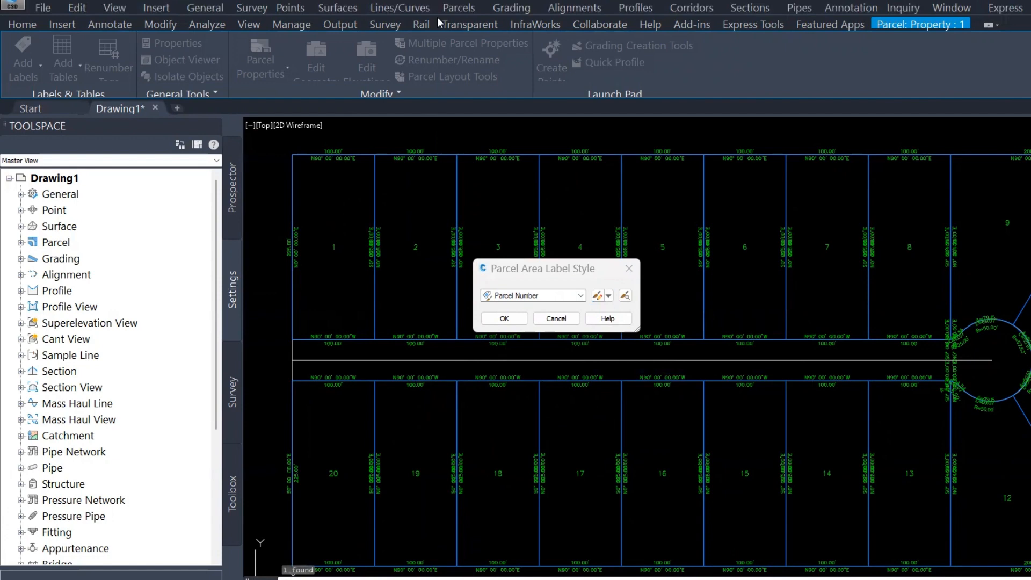
{"action": "left_click", "coordinate": [401, 206]}
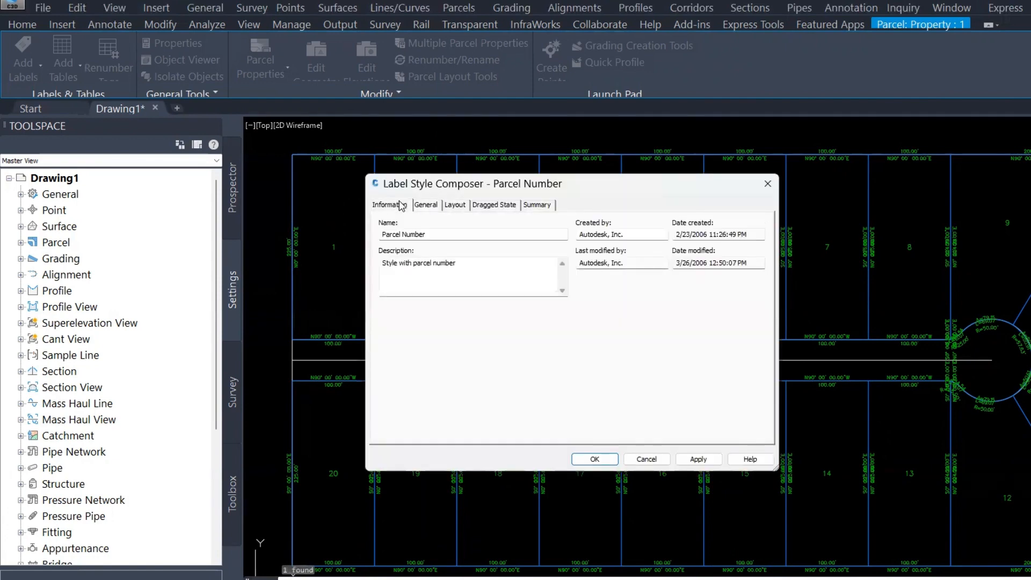
Review the label style's name and its General text style, visibility and layer settings
{"action": "left_click", "coordinate": [438, 233]}
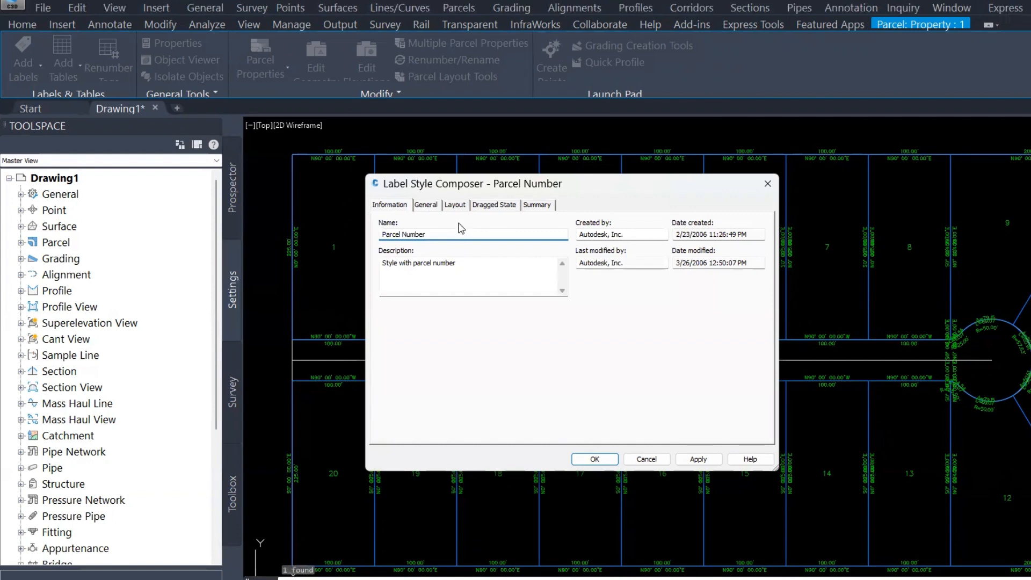
{"action": "left_click", "coordinate": [426, 206]}
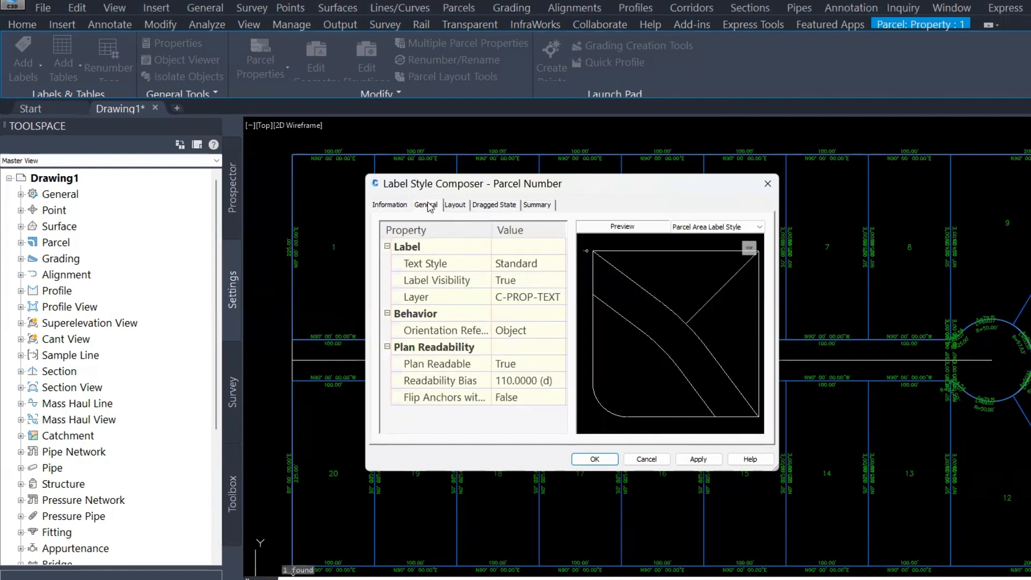
{"action": "left_click", "coordinate": [547, 266]}
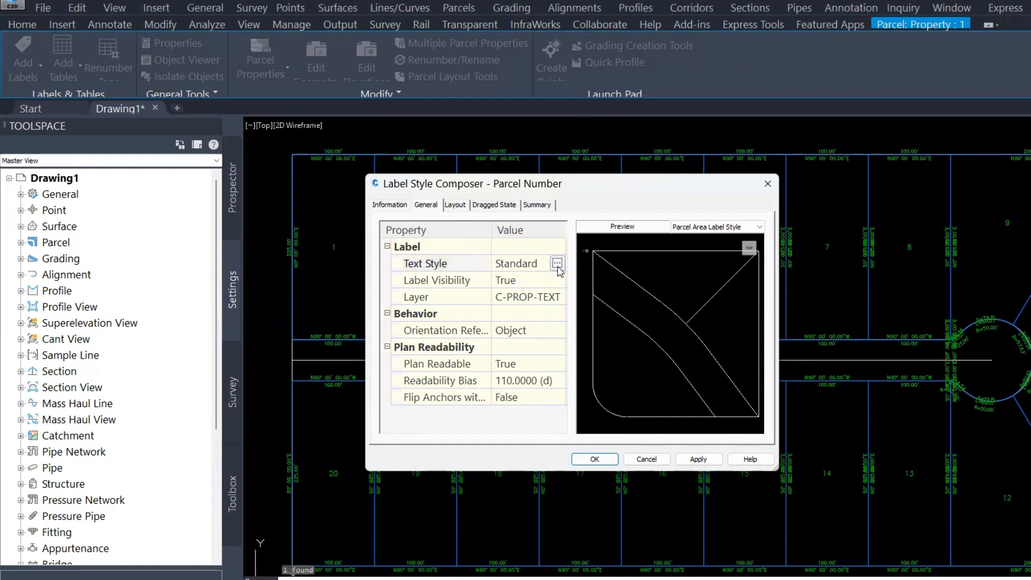
{"action": "left_click", "coordinate": [527, 283]}
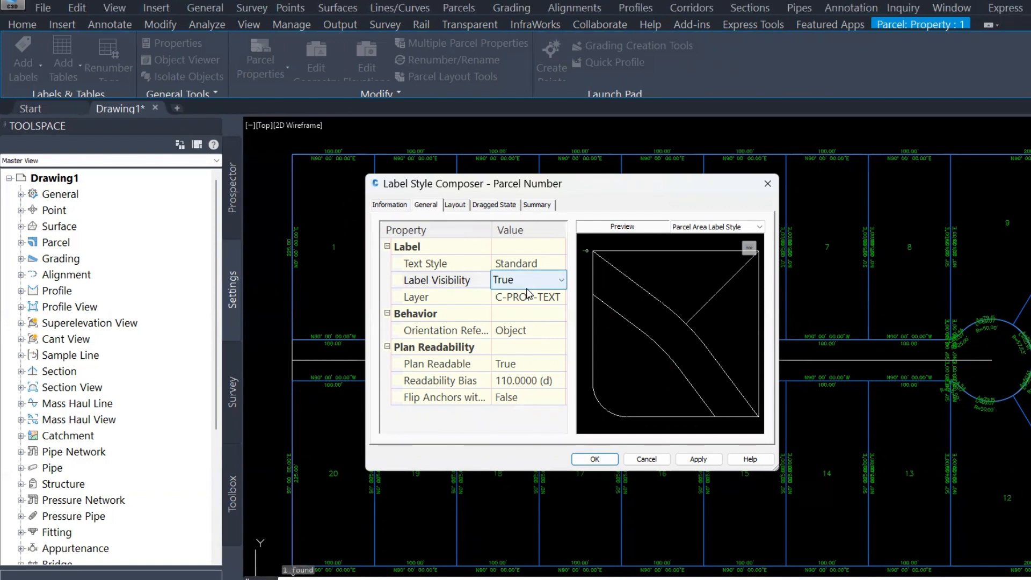
{"action": "left_click", "coordinate": [534, 298]}
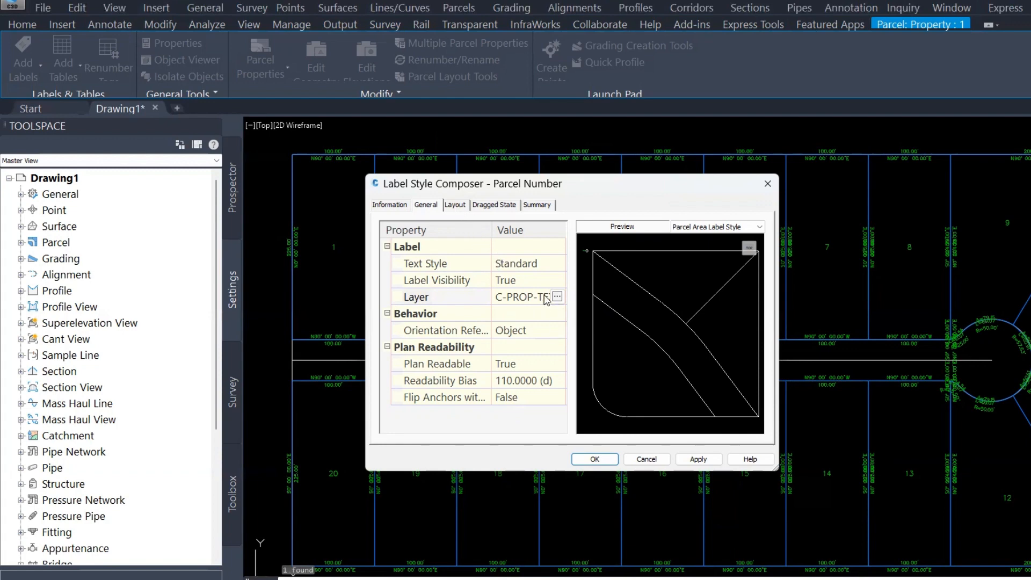
Open the Parcel Number component's text contents and prefix the parcel number with LOT
{"action": "left_click", "coordinate": [454, 206]}
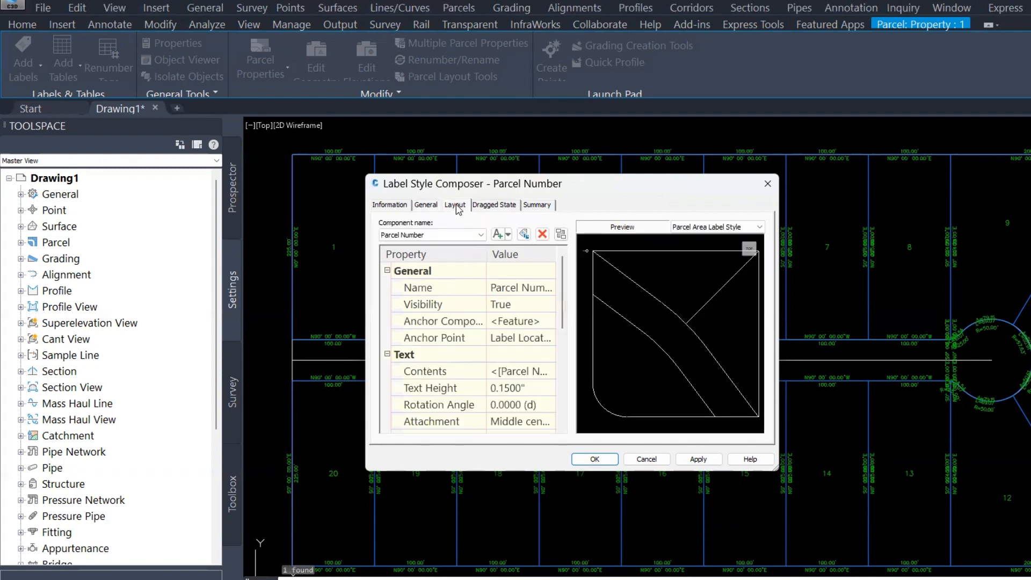
{"action": "left_click", "coordinate": [512, 288]}
{"action": "scroll", "coordinate": [493, 335], "scroll_direction": "down", "scroll_amount": 1}
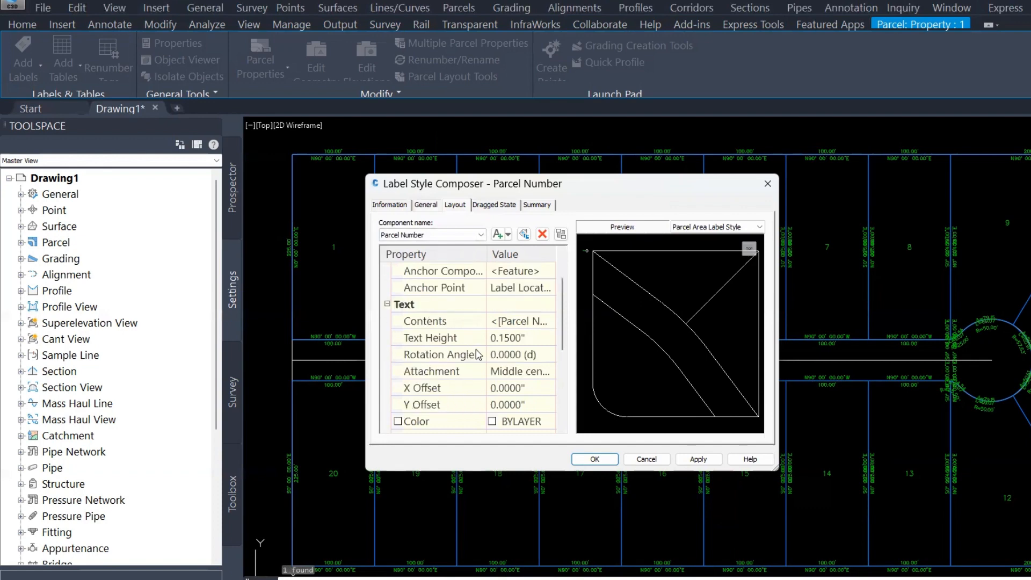
{"action": "left_click", "coordinate": [410, 307]}
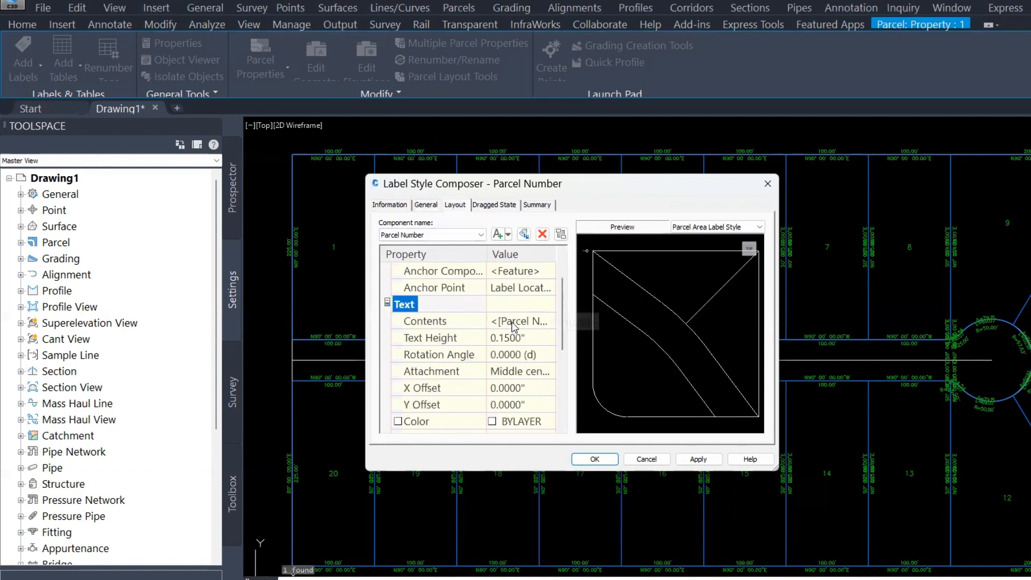
{"action": "left_click", "coordinate": [547, 322]}
{"action": "left_click", "coordinate": [548, 321]}
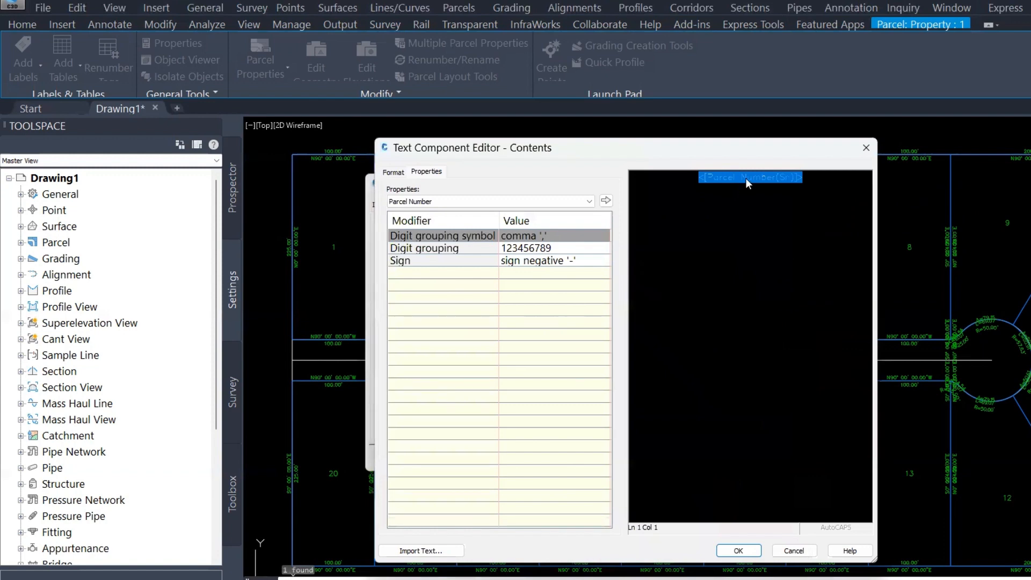
{"action": "left_click", "coordinate": [818, 196]}
{"action": "left_click", "coordinate": [695, 186]}
{"action": "left_click_drag", "start_coordinate": [650, 145], "coordinate": [664, 151]}
{"action": "left_click", "coordinate": [688, 180]}
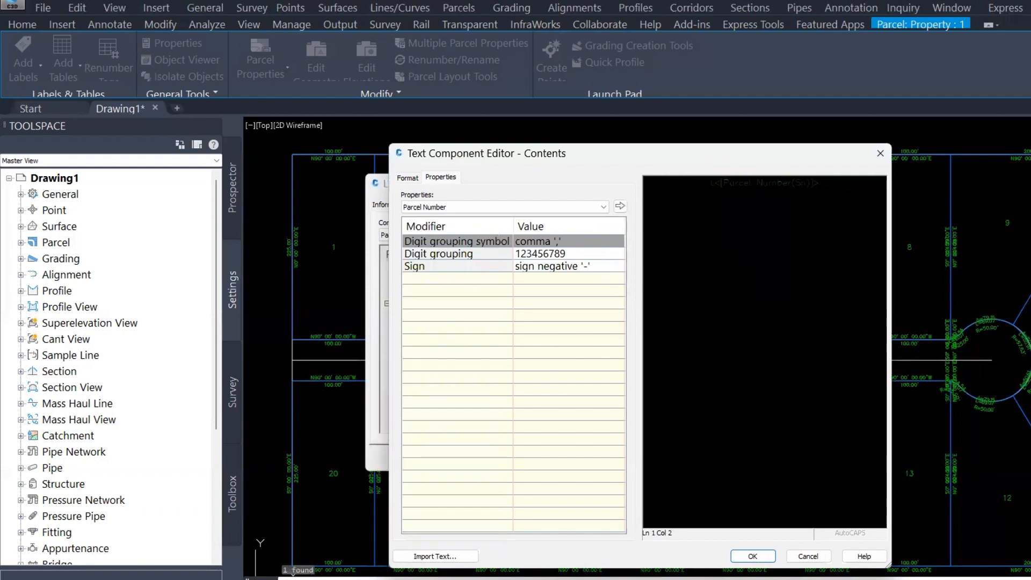
{"action": "type", "text": "LOT:"}
{"action": "left_click", "coordinate": [817, 197]}
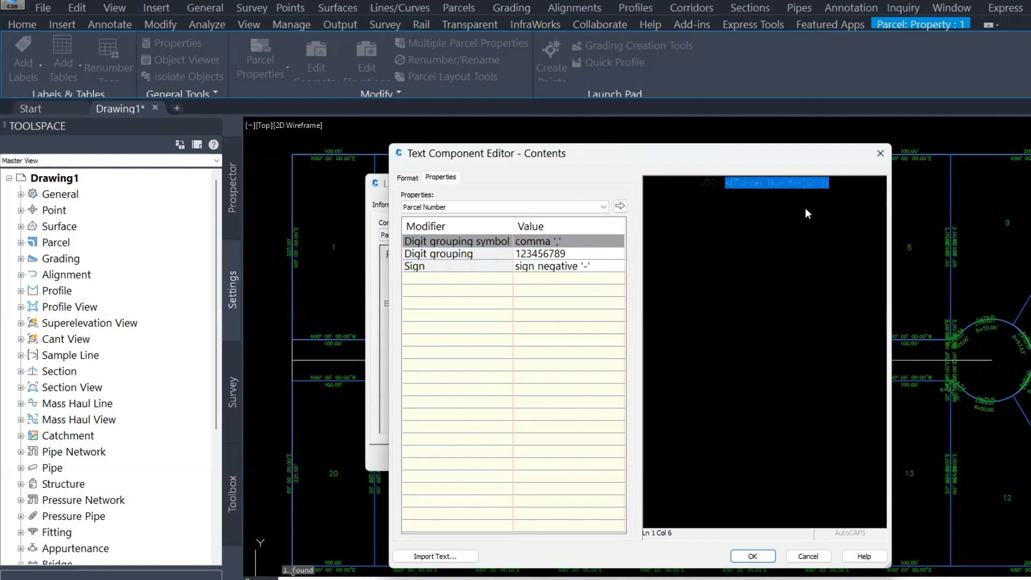
{"action": "left_click", "coordinate": [838, 197]}
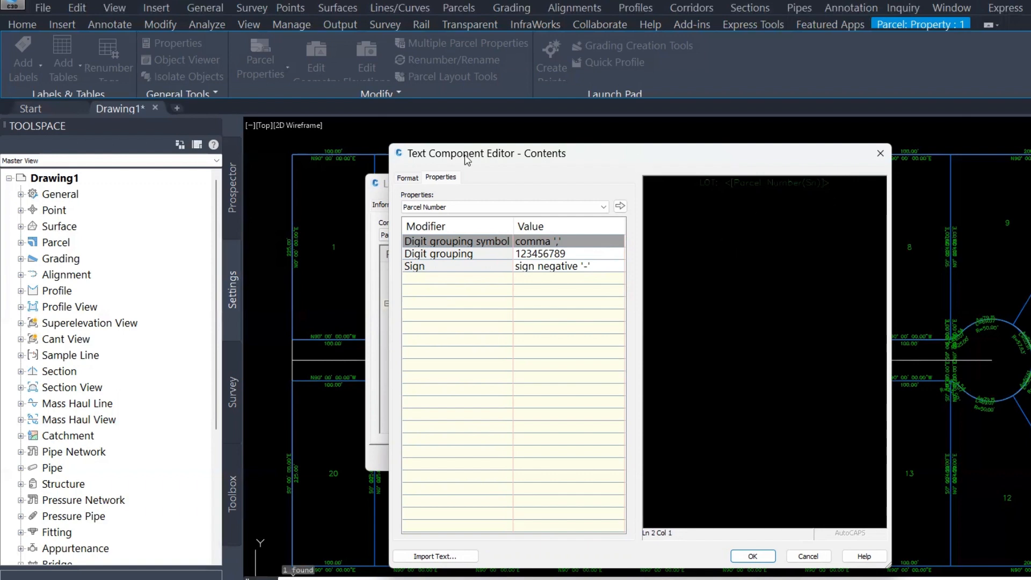
Insert the Parcel Area in acres at 0.01 precision on a second line, followed by AC
{"action": "left_click", "coordinate": [488, 208]}
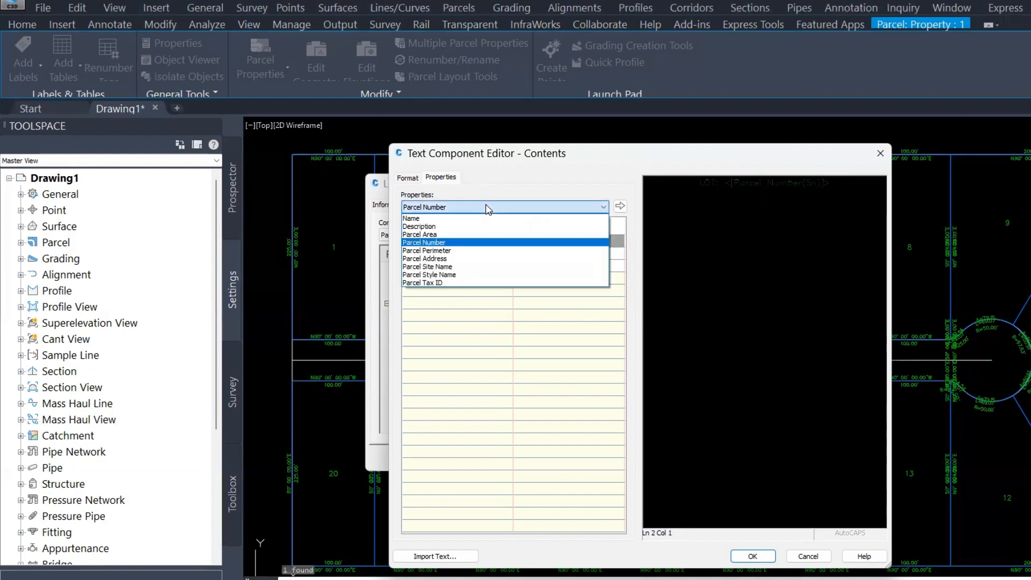
{"action": "left_click", "coordinate": [449, 236]}
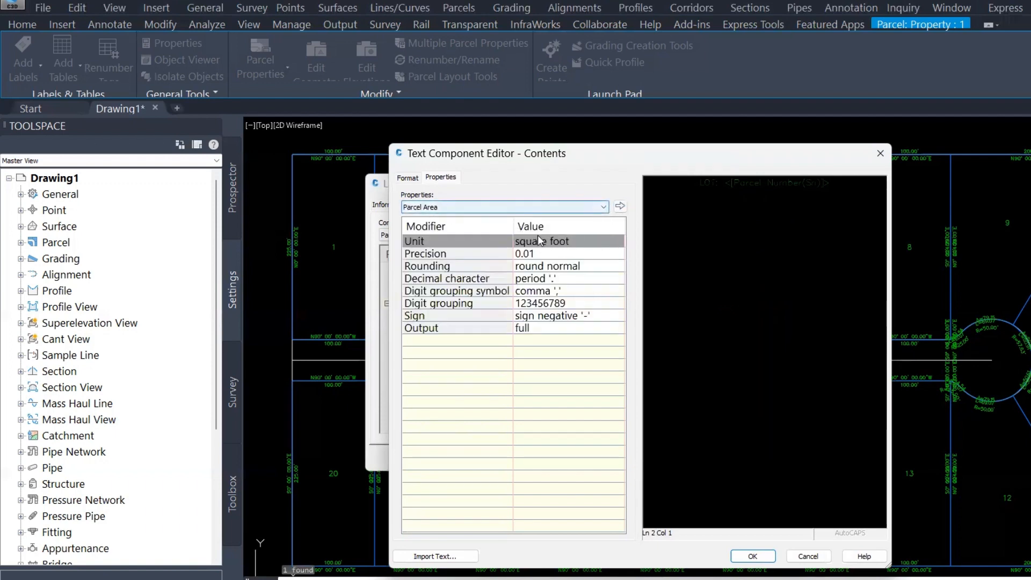
{"action": "left_click", "coordinate": [578, 240]}
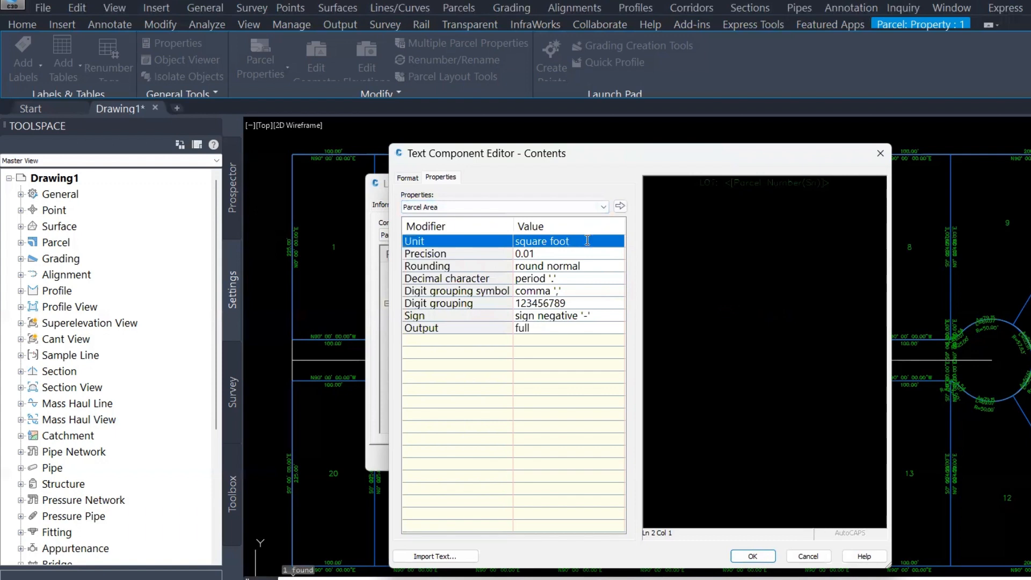
{"action": "left_click", "coordinate": [588, 241]}
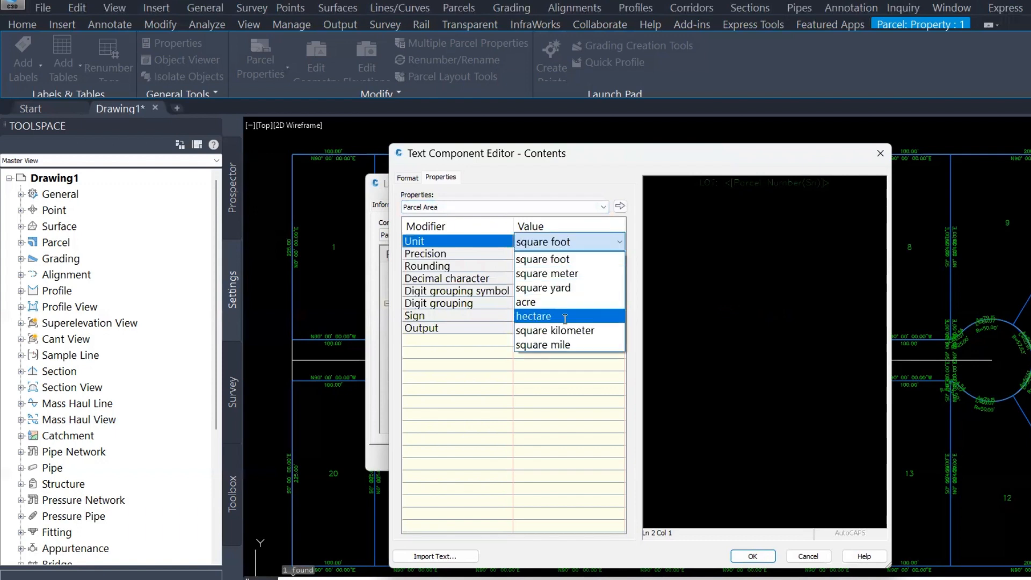
{"action": "left_click", "coordinate": [542, 303]}
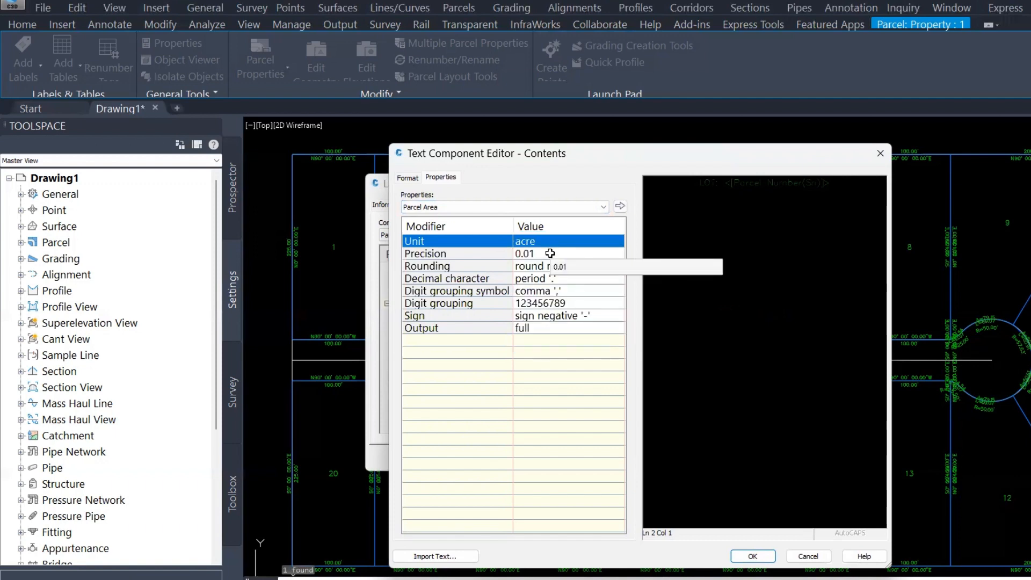
{"action": "left_click", "coordinate": [550, 254]}
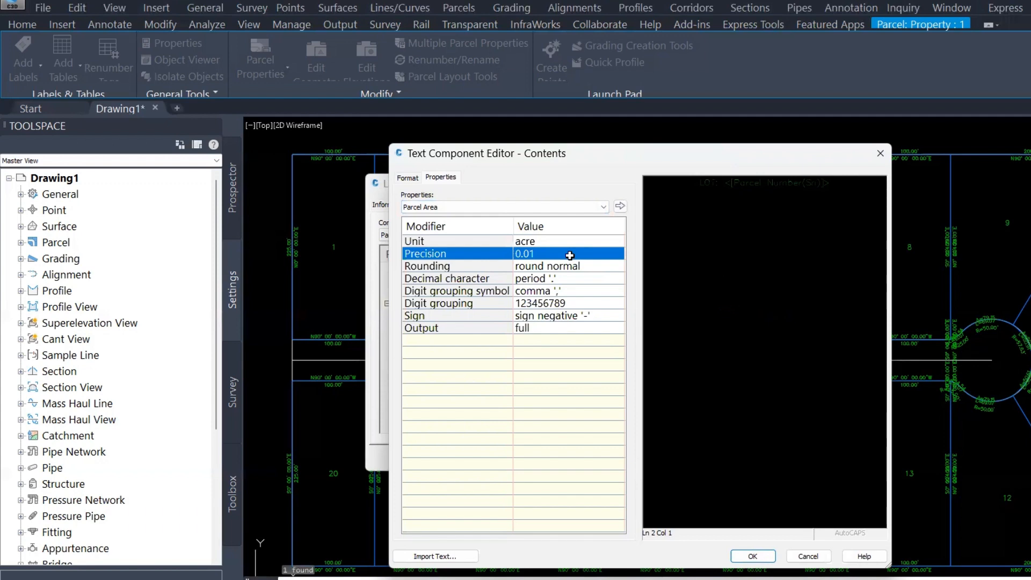
{"action": "left_click", "coordinate": [620, 206]}
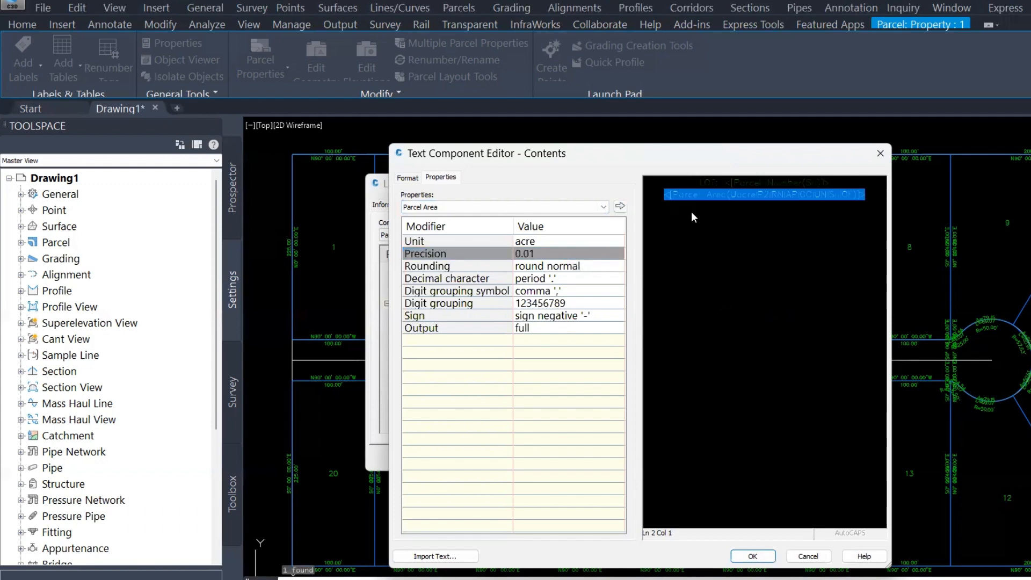
{"action": "left_click", "coordinate": [691, 211]}
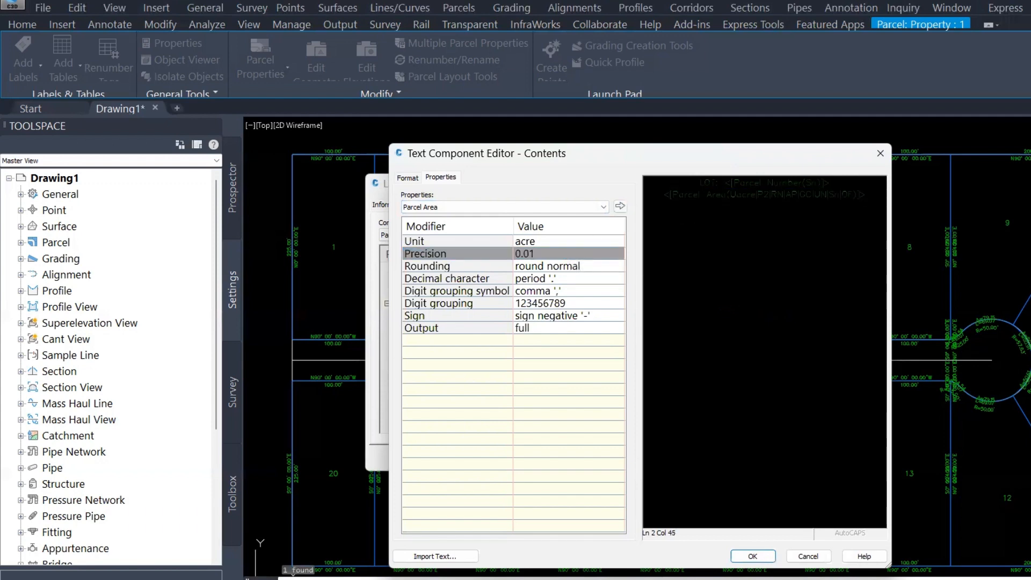
{"action": "type", "text": "ACT"}
{"action": "key", "text": "BackSpace"}
Insert the Parcel Area in square feet on a third line with an SQ. FT. suffix, and confirm the contents
{"action": "left_click", "coordinate": [533, 240]}
{"action": "left_click", "coordinate": [536, 241]}
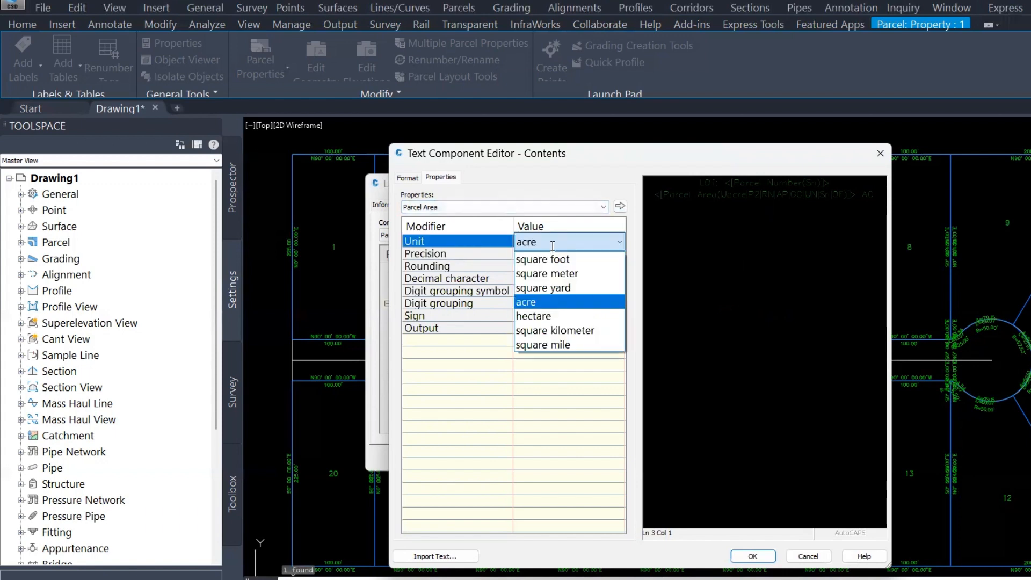
{"action": "left_click", "coordinate": [579, 259]}
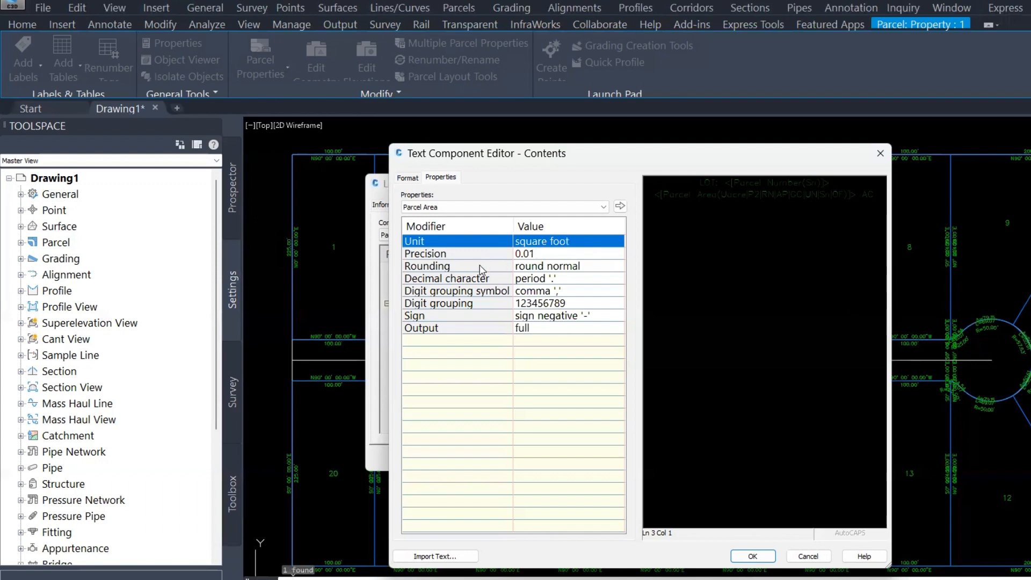
{"action": "left_click", "coordinate": [620, 206]}
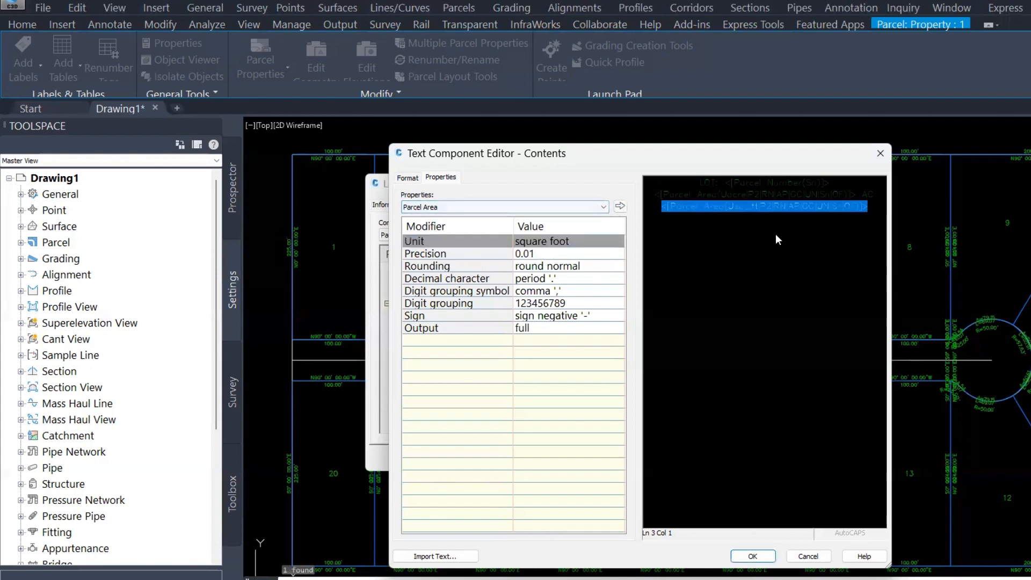
{"action": "left_click", "coordinate": [784, 232]}
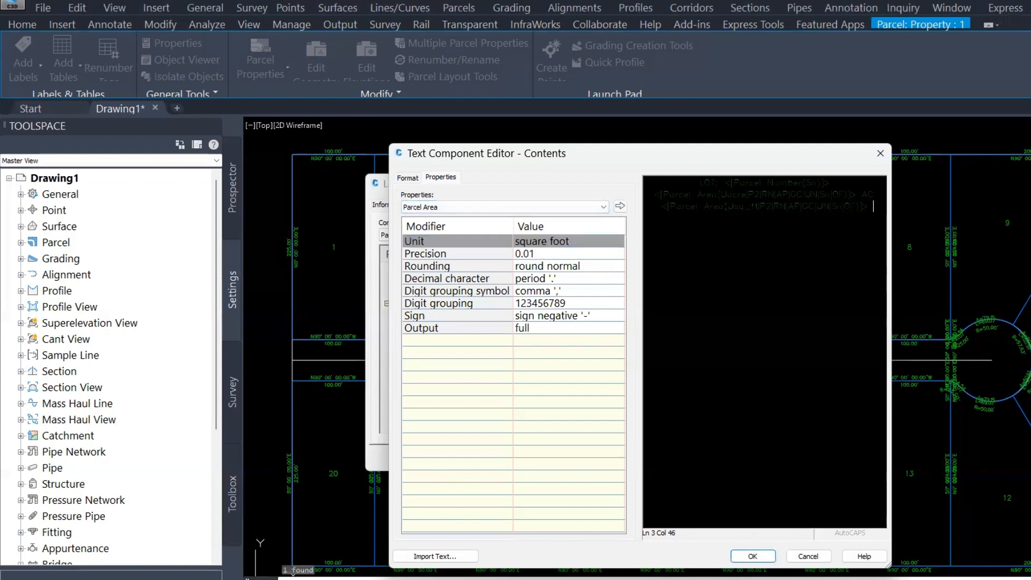
{"action": "type", "text": "SF"}
{"action": "key", "text": "Return"}
{"action": "type", "text": "FT."}
{"action": "left_click", "coordinate": [580, 213]}
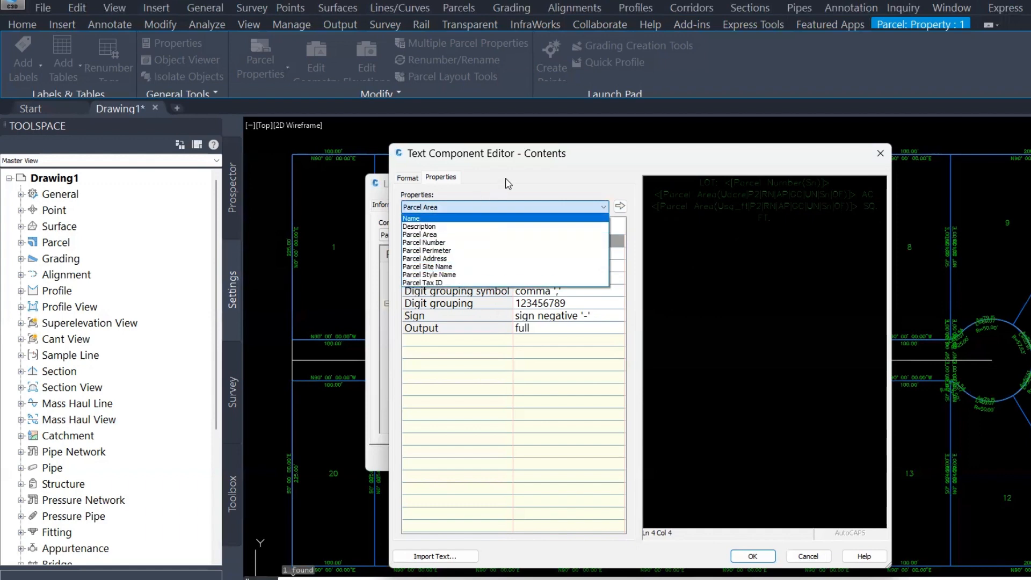
{"action": "left_click", "coordinate": [729, 516]}
{"action": "left_click", "coordinate": [753, 554]}
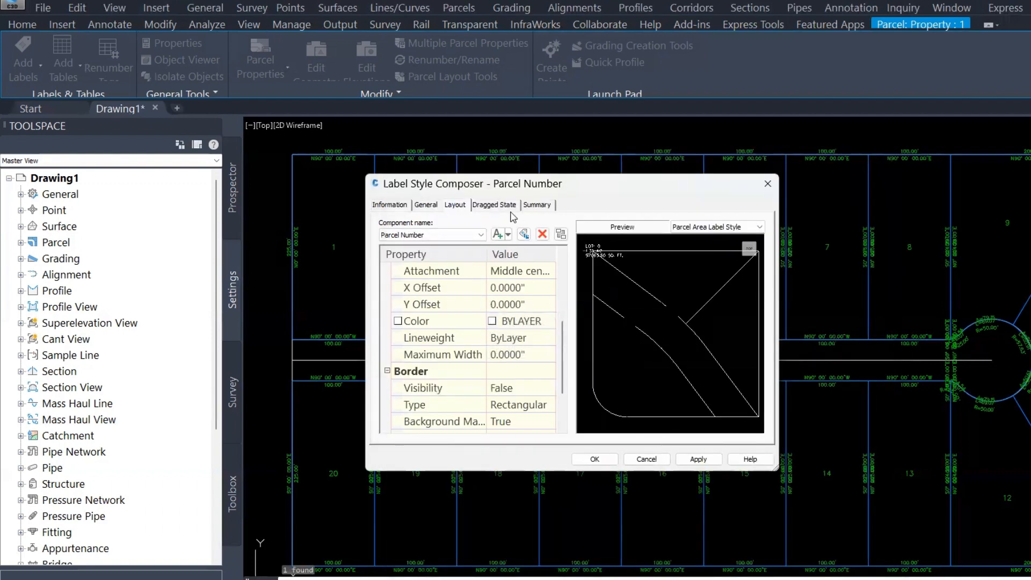
Turn on the Parcel Number component's border and set its type to Rounded Rectangular
{"action": "scroll", "coordinate": [499, 378], "scroll_direction": "down", "scroll_amount": 2}
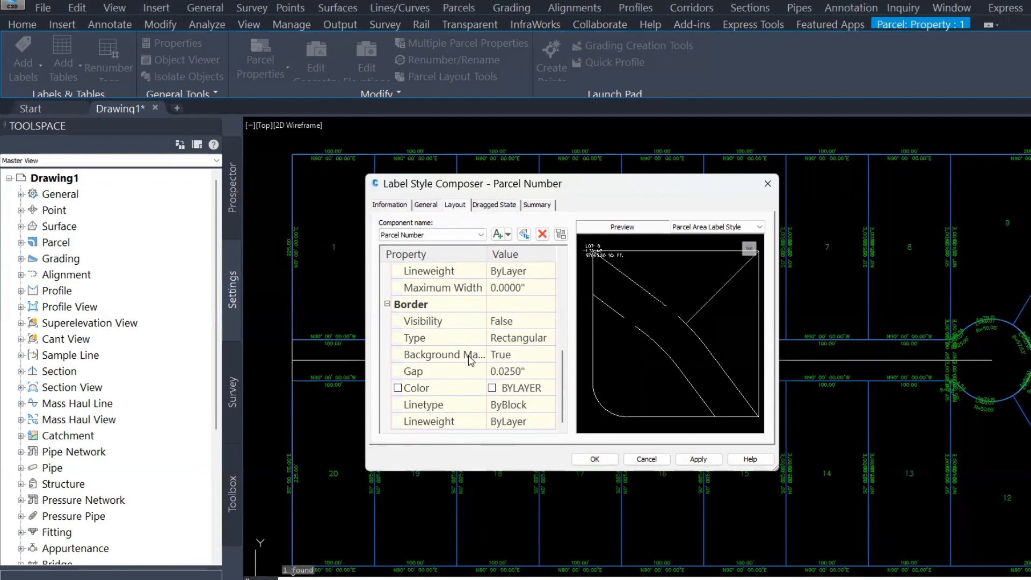
{"action": "left_click", "coordinate": [529, 325]}
{"action": "left_click", "coordinate": [529, 323]}
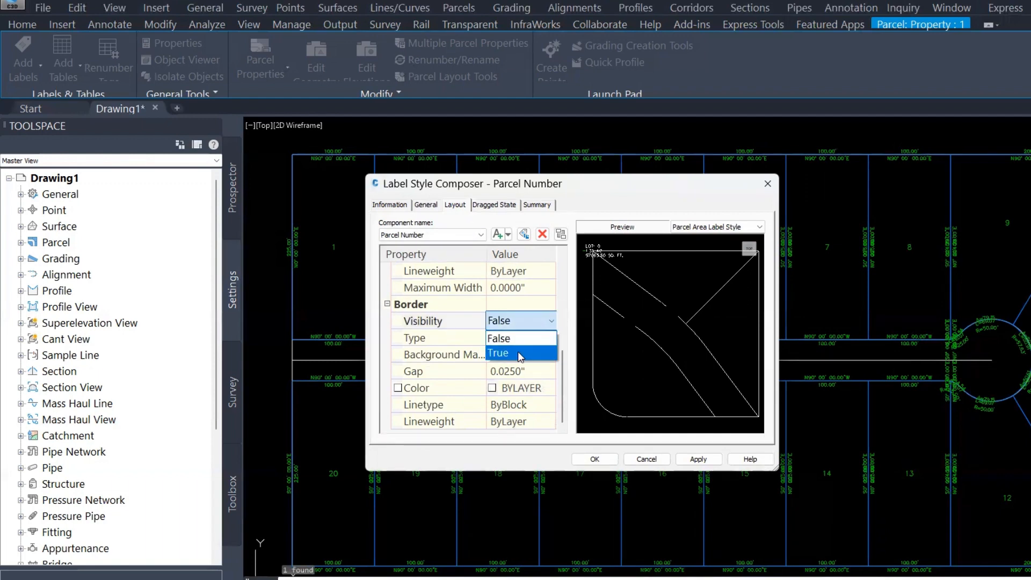
{"action": "left_click", "coordinate": [519, 353]}
{"action": "left_click", "coordinate": [537, 339]}
{"action": "left_click", "coordinate": [537, 342]}
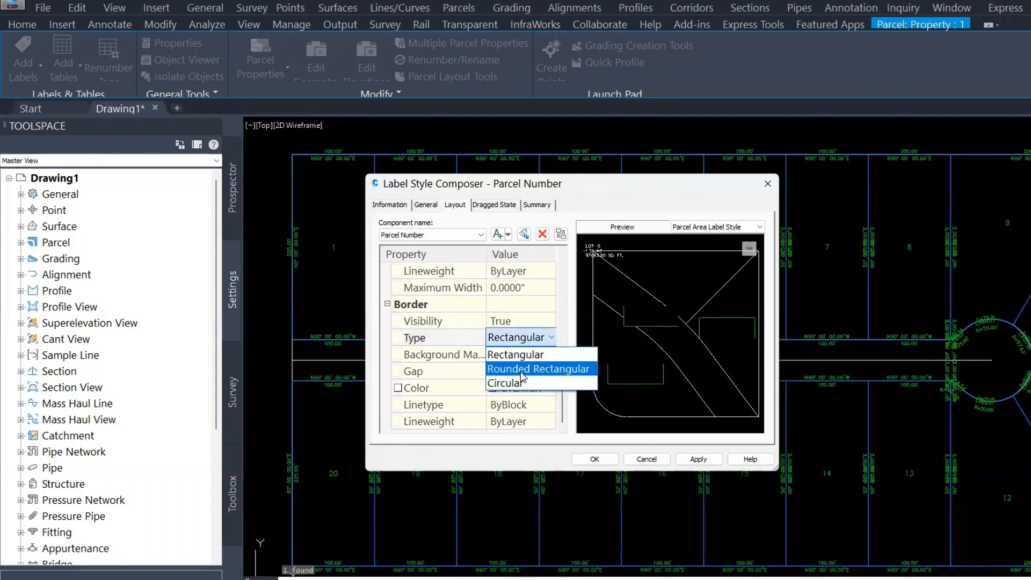
{"action": "left_click", "coordinate": [522, 370]}
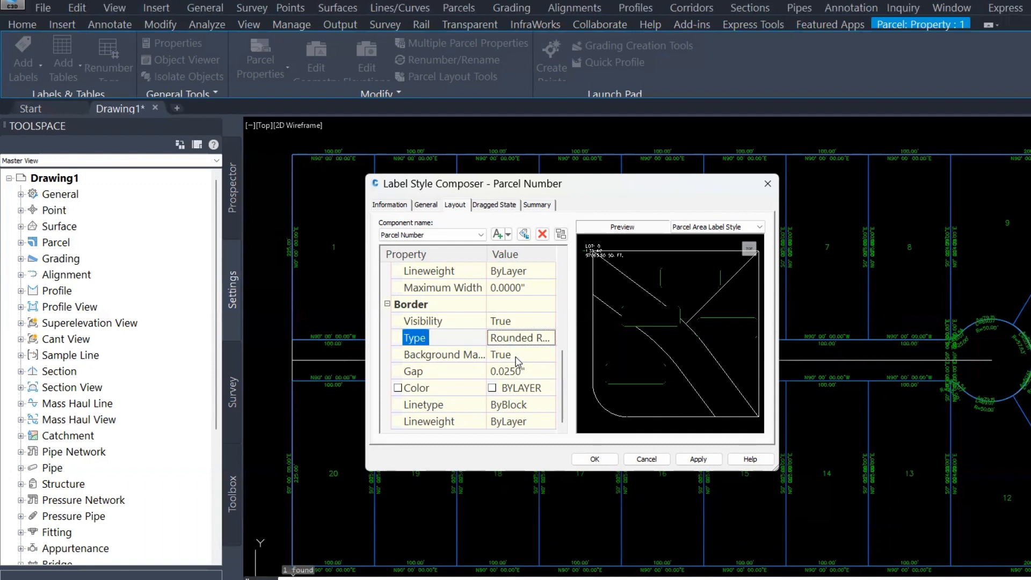
Review the Dragged State leader and text settings, then confirm the label style changes
{"action": "left_click", "coordinate": [496, 205]}
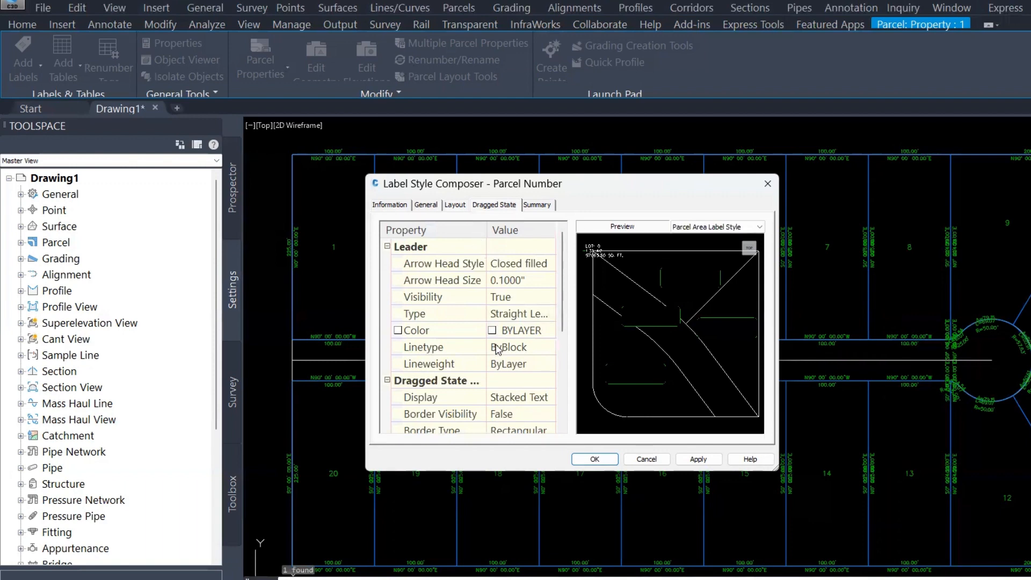
{"action": "scroll", "coordinate": [514, 353], "scroll_direction": "down", "scroll_amount": 3}
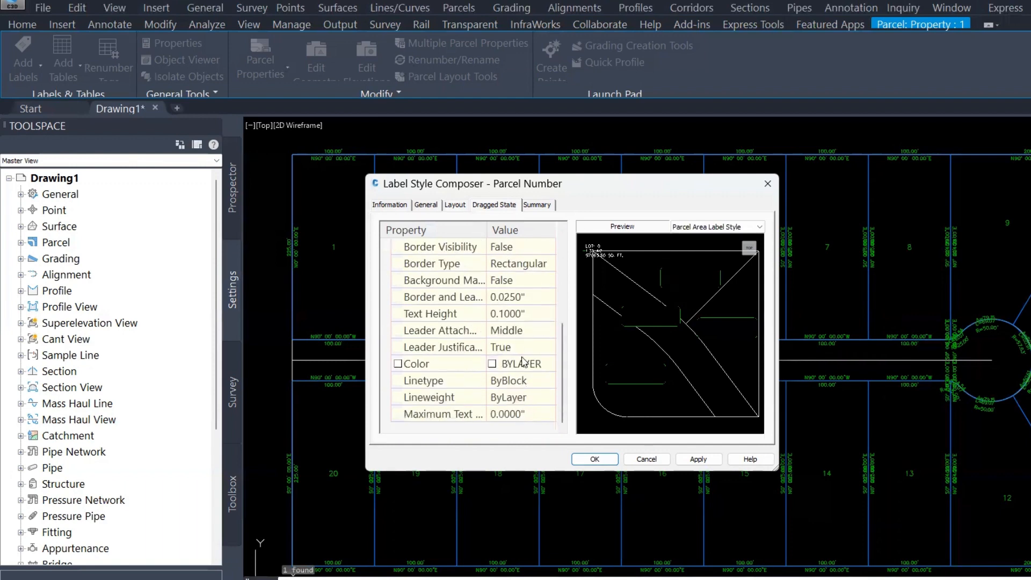
{"action": "scroll", "coordinate": [505, 381], "scroll_direction": "up", "scroll_amount": 1}
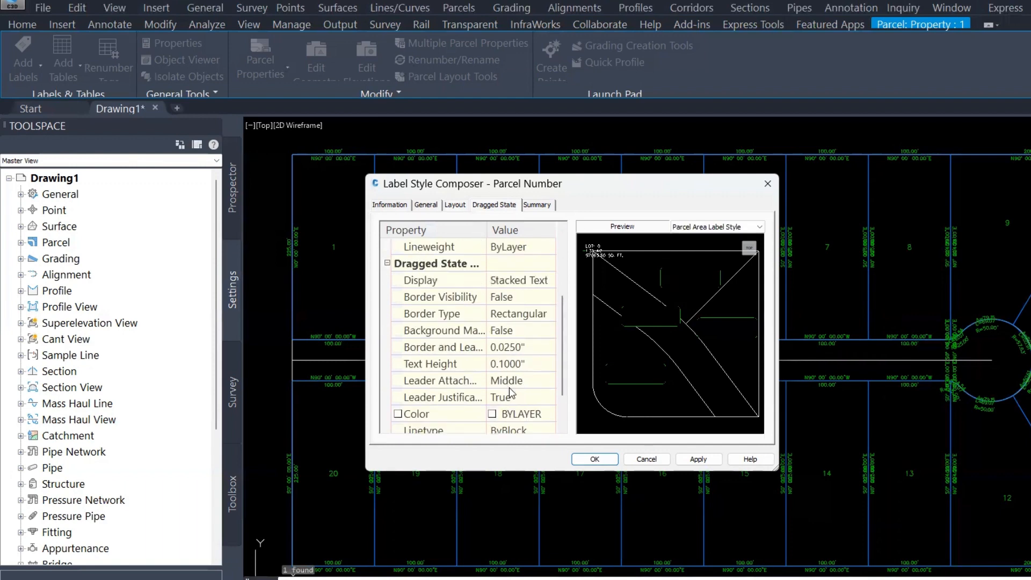
{"action": "scroll", "coordinate": [510, 393], "scroll_direction": "up", "scroll_amount": 3}
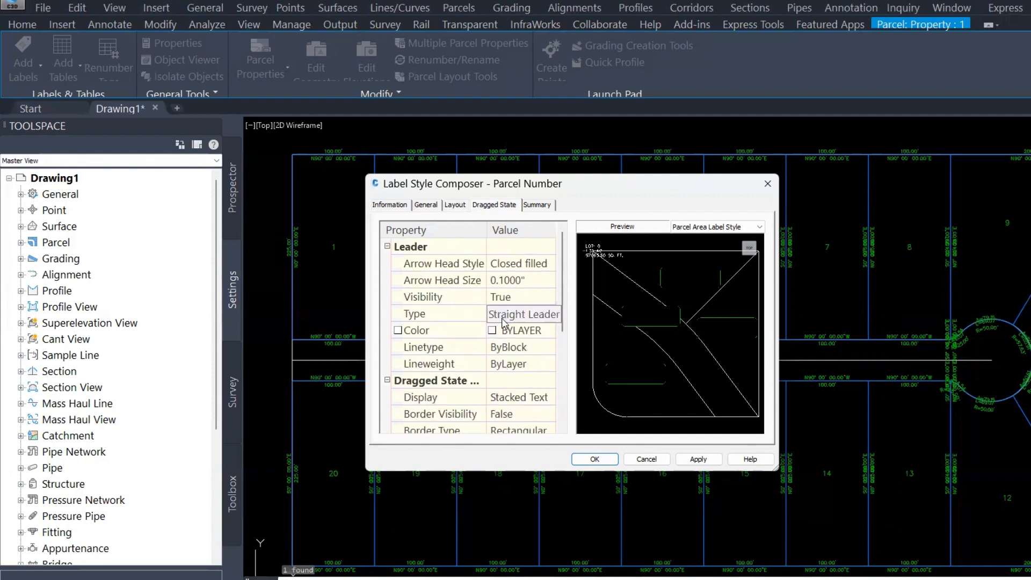
{"action": "scroll", "coordinate": [486, 364], "scroll_direction": "down", "scroll_amount": 3}
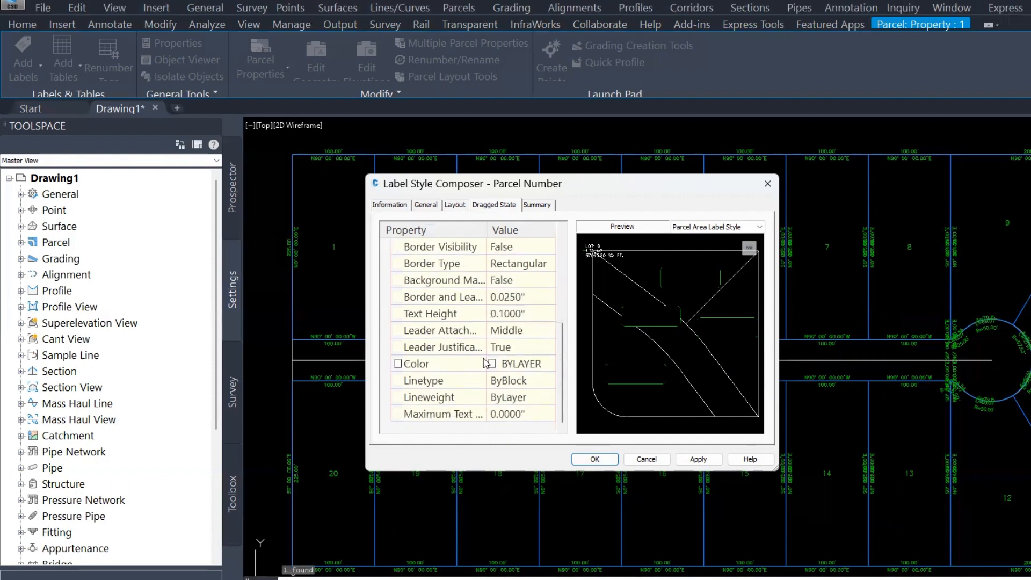
{"action": "left_click", "coordinate": [595, 460]}
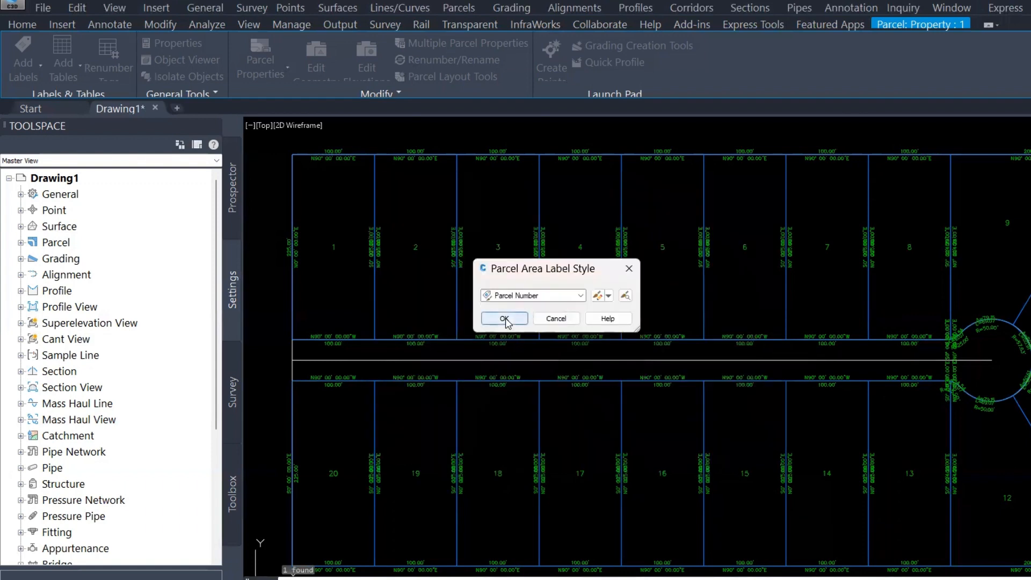
{"action": "left_click", "coordinate": [501, 320]}
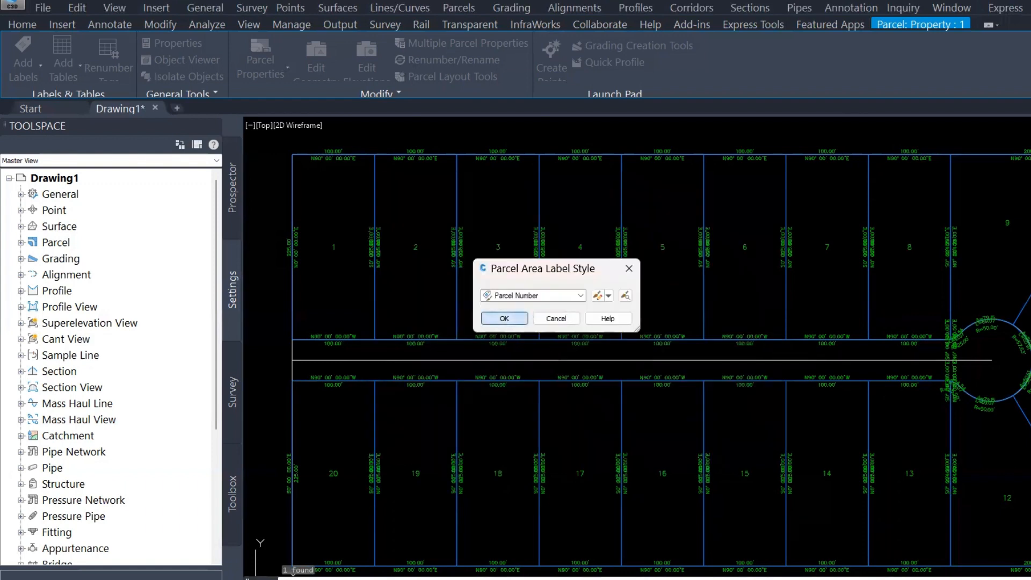
Zoom in to inspect the bordered parcel area labels on the first lots
{"action": "scroll", "coordinate": [340, 242], "scroll_direction": "up", "scroll_amount": 4}
{"action": "middle_click_drag", "start_coordinate": [334, 251], "coordinate": [540, 259]}
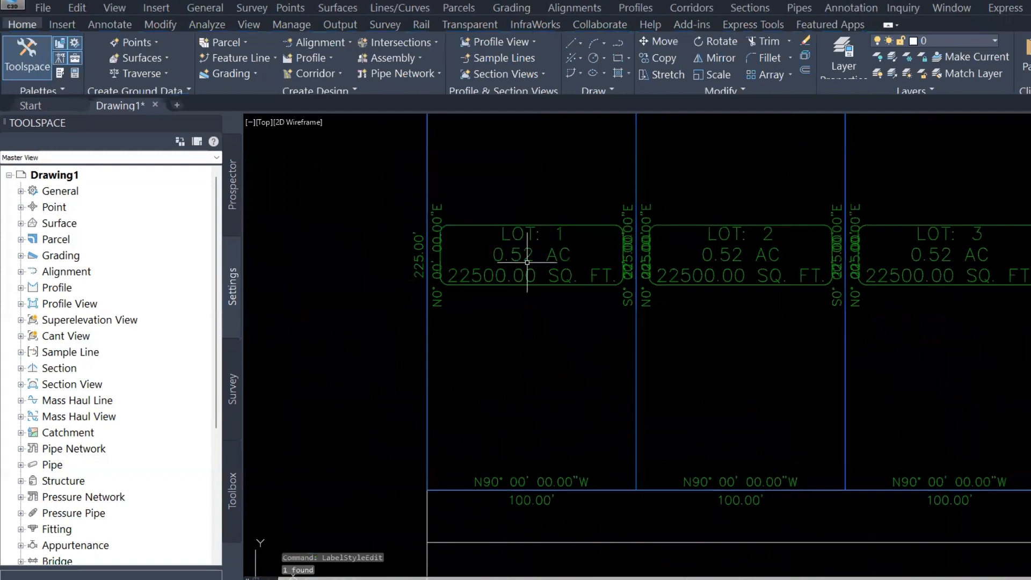
{"action": "scroll", "coordinate": [527, 263], "scroll_direction": "up", "scroll_amount": 5}
{"action": "scroll", "coordinate": [532, 297], "scroll_direction": "down", "scroll_amount": 2}
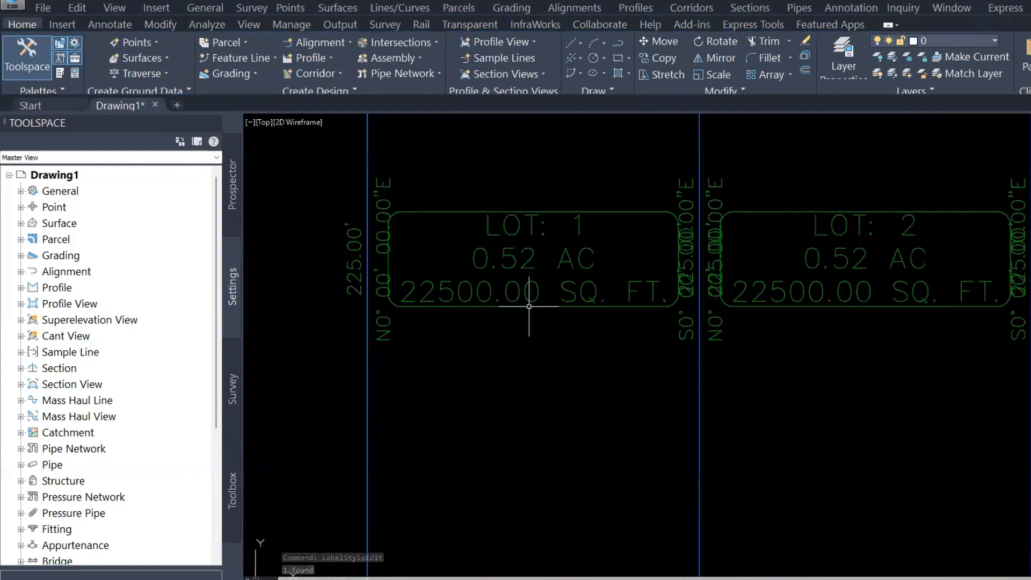
{"action": "left_click", "coordinate": [565, 288]}
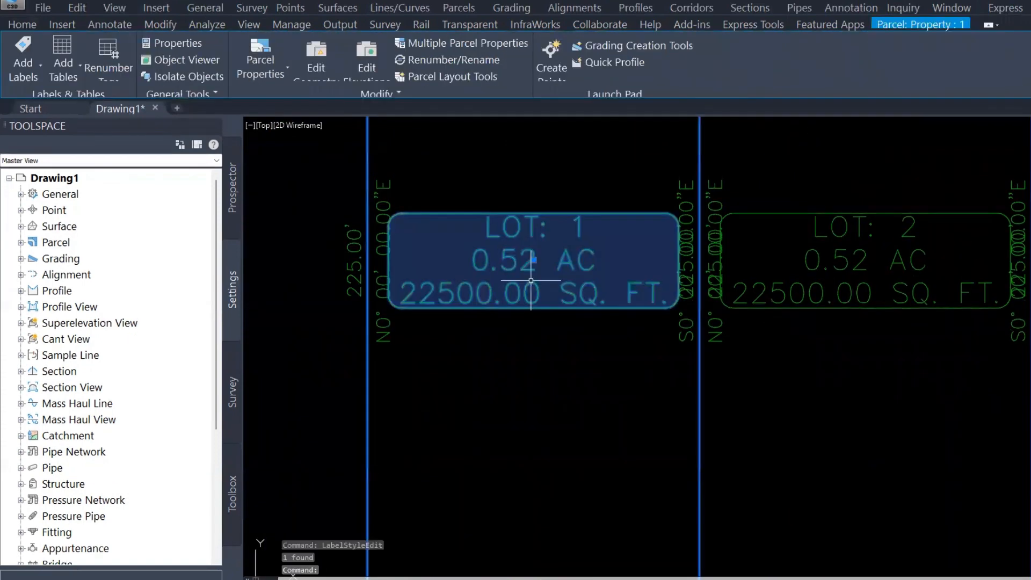
{"action": "mouse_move", "coordinate": [571, 259]}
{"action": "middle_mouse_down"}
{"action": "mouse_move", "coordinate": [560, 286]}
{"action": "mouse_move", "coordinate": [523, 281]}
{"action": "middle_mouse_up"}
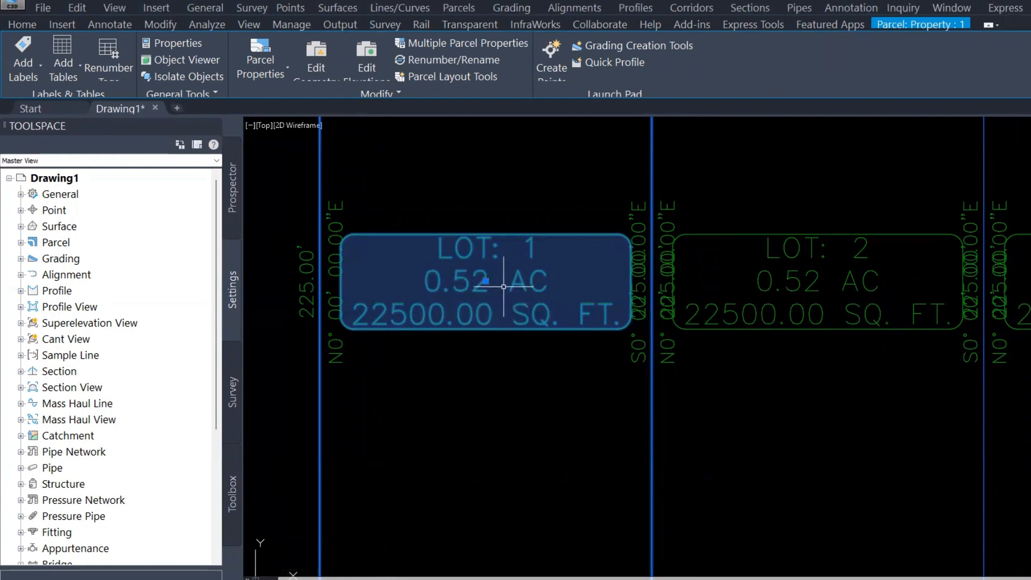
{"action": "key", "text": "Escape"}
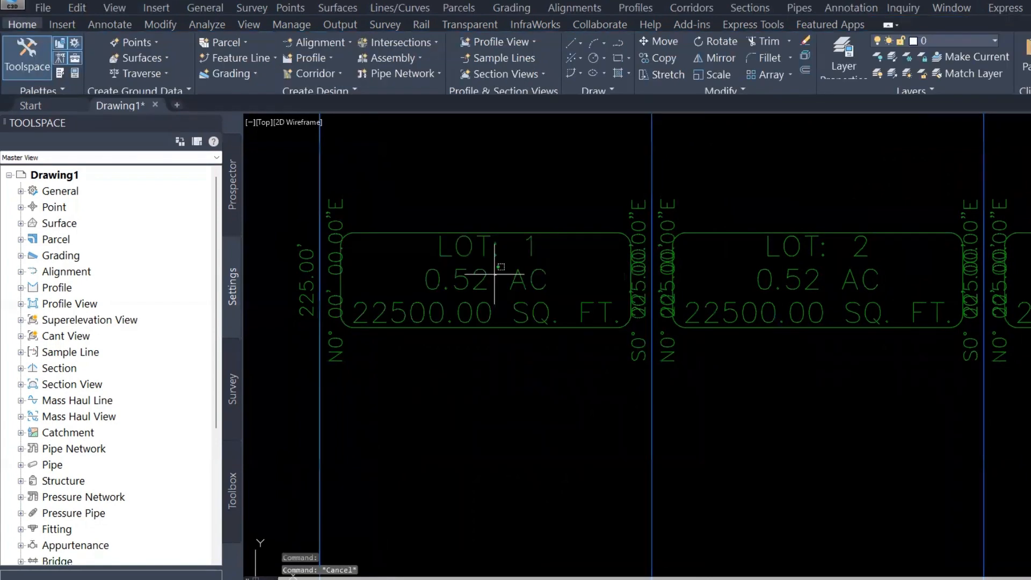
{"action": "scroll", "coordinate": [495, 274], "scroll_direction": "down", "scroll_amount": 3}
{"action": "left_click", "coordinate": [461, 275]}
{"action": "key", "text": "Escape"}
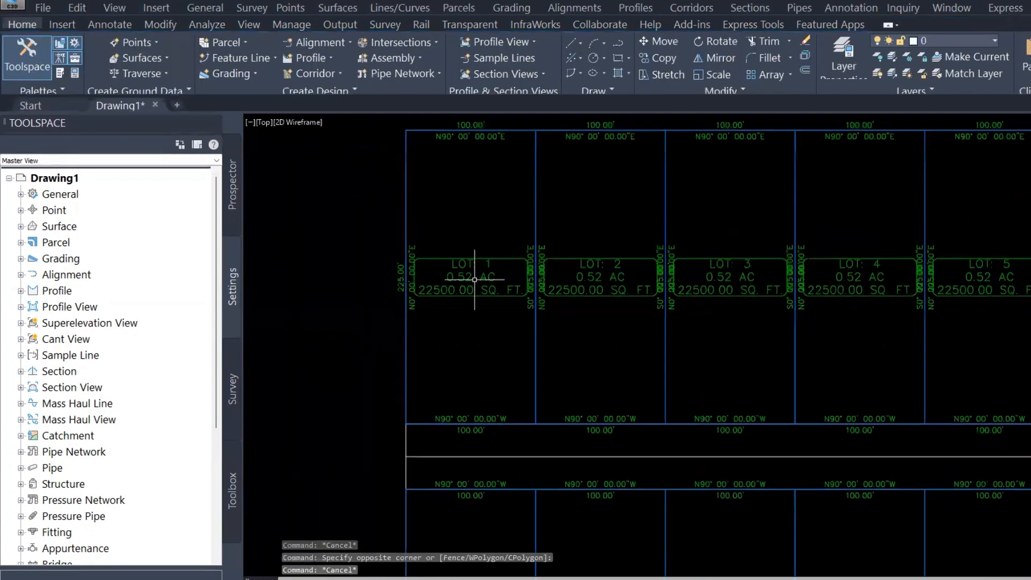
Edit lot 1's area label style and set the Parcel Number component's text height to 0.1"
{"action": "left_click", "coordinate": [473, 289]}
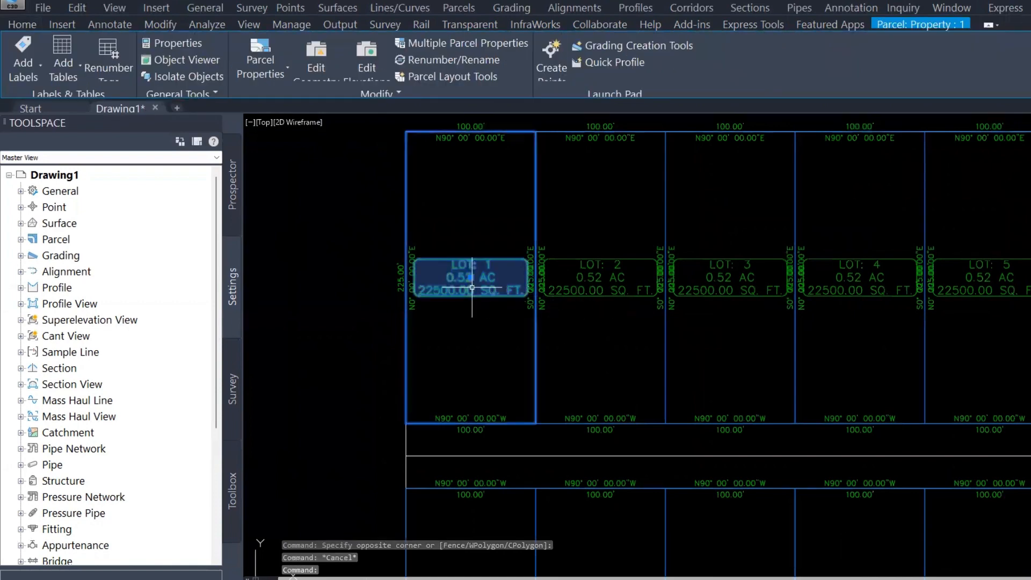
{"action": "right_click", "coordinate": [471, 287]}
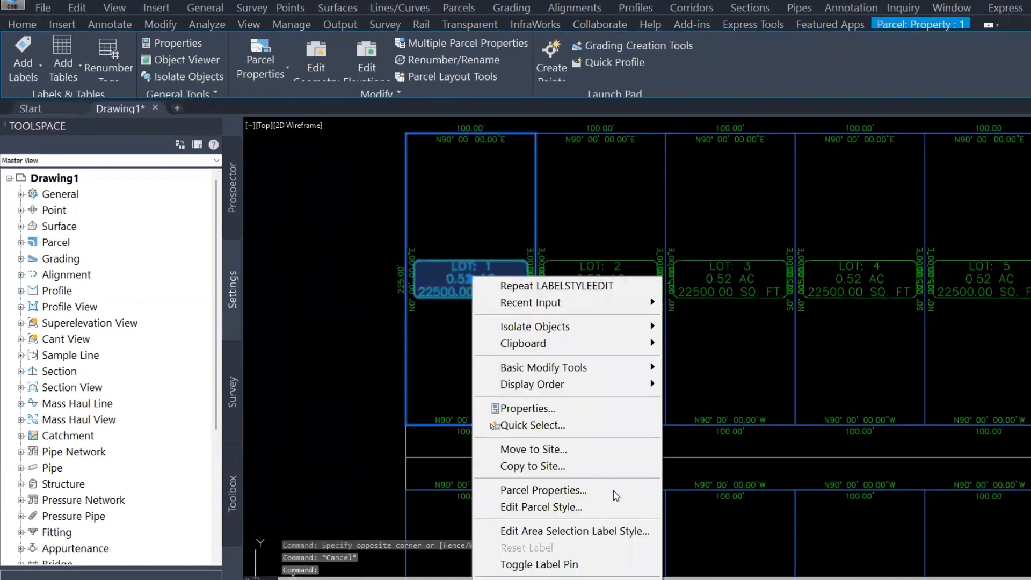
{"action": "left_click", "coordinate": [569, 531]}
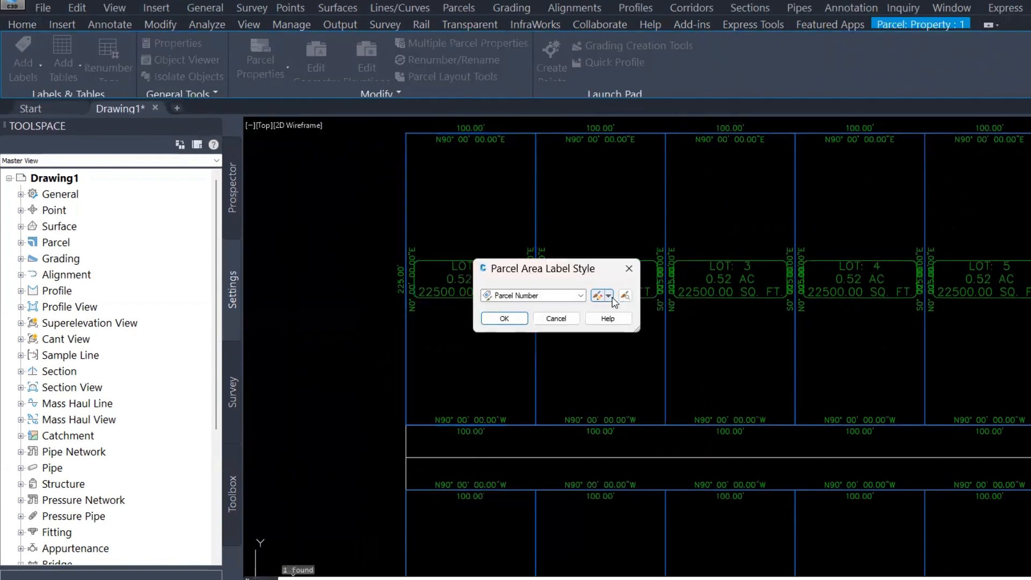
{"action": "left_click", "coordinate": [608, 295]}
{"action": "left_click", "coordinate": [649, 370]}
{"action": "left_click", "coordinate": [455, 204]}
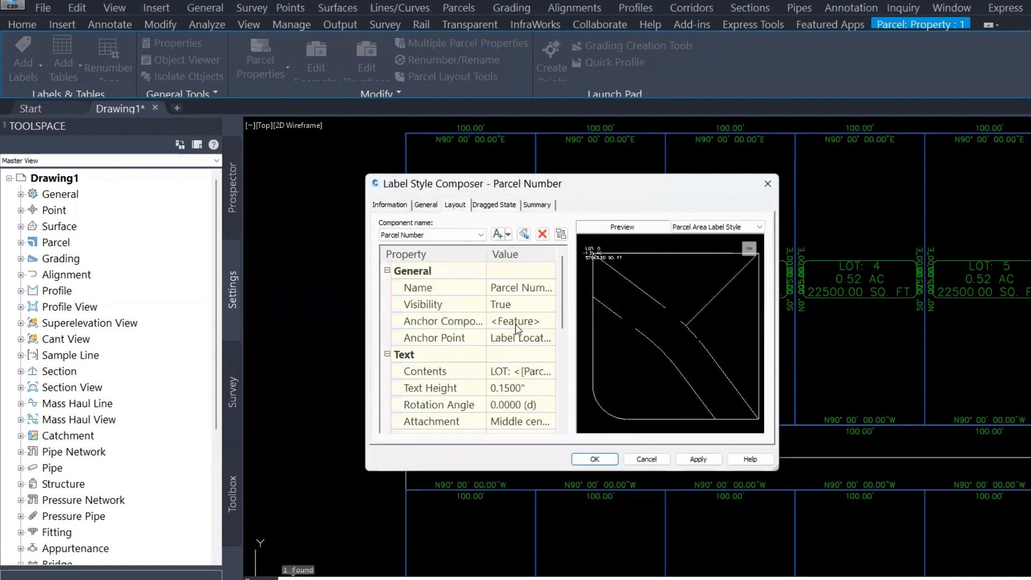
{"action": "left_click", "coordinate": [532, 387]}
{"action": "scroll", "coordinate": [535, 353], "scroll_direction": "down", "scroll_amount": 1}
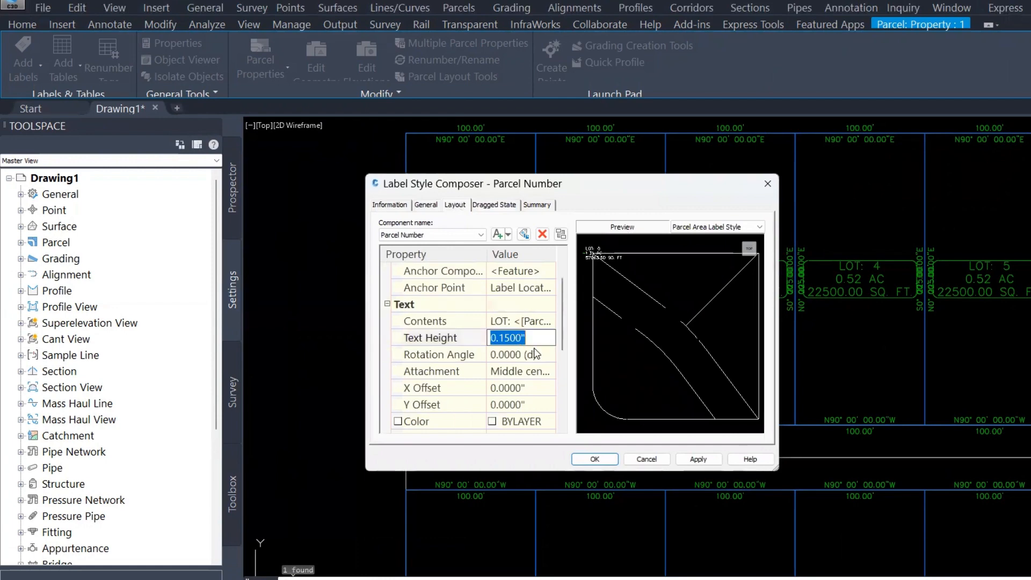
{"action": "type", "text": ".1"}
{"action": "key", "text": "Return"}
{"action": "key", "text": "Return"}
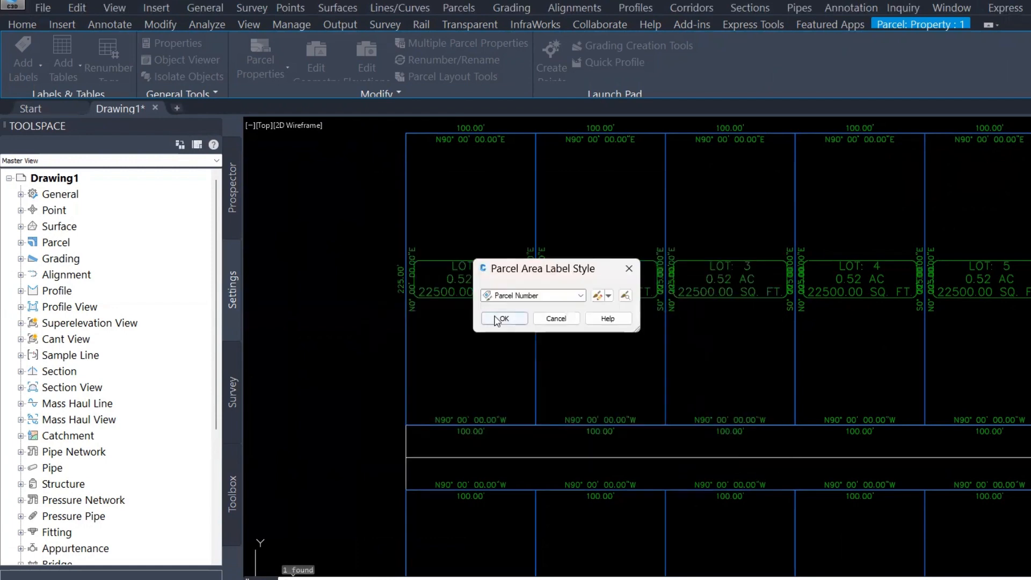
{"action": "key", "text": "Return"}
{"action": "scroll", "coordinate": [460, 296], "scroll_direction": "up", "scroll_amount": 2}
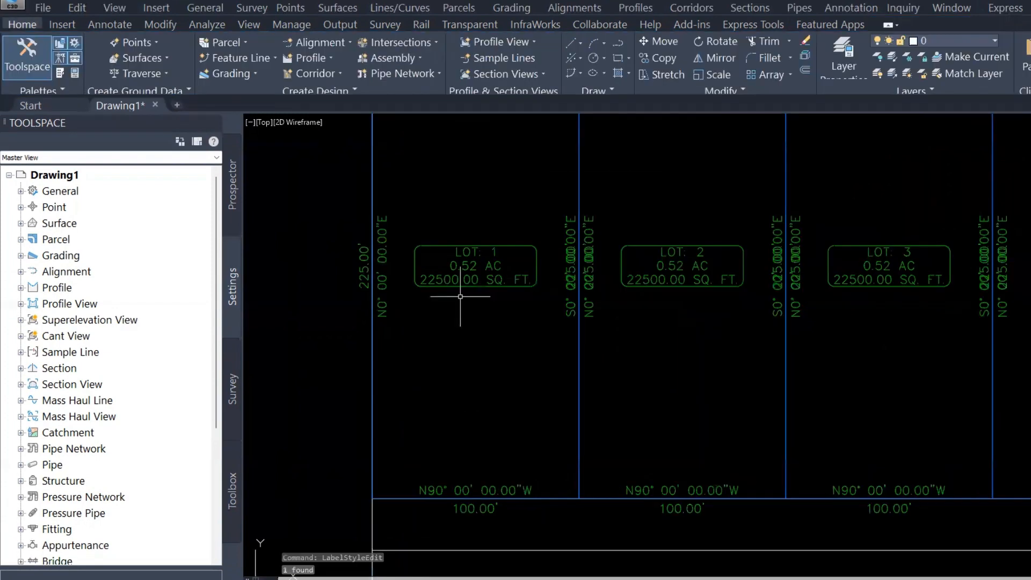
Pull the overlapping segment labels on the lot 1–2 boundary apart with leaders
{"action": "key", "text": "Escape"}
{"action": "mouse_move", "coordinate": [525, 265]}
{"action": "middle_mouse_down"}
{"action": "mouse_move", "coordinate": [436, 257]}
{"action": "mouse_move", "coordinate": [455, 310]}
{"action": "mouse_move", "coordinate": [443, 324]}
{"action": "middle_mouse_up"}
{"action": "left_click", "coordinate": [453, 288]}
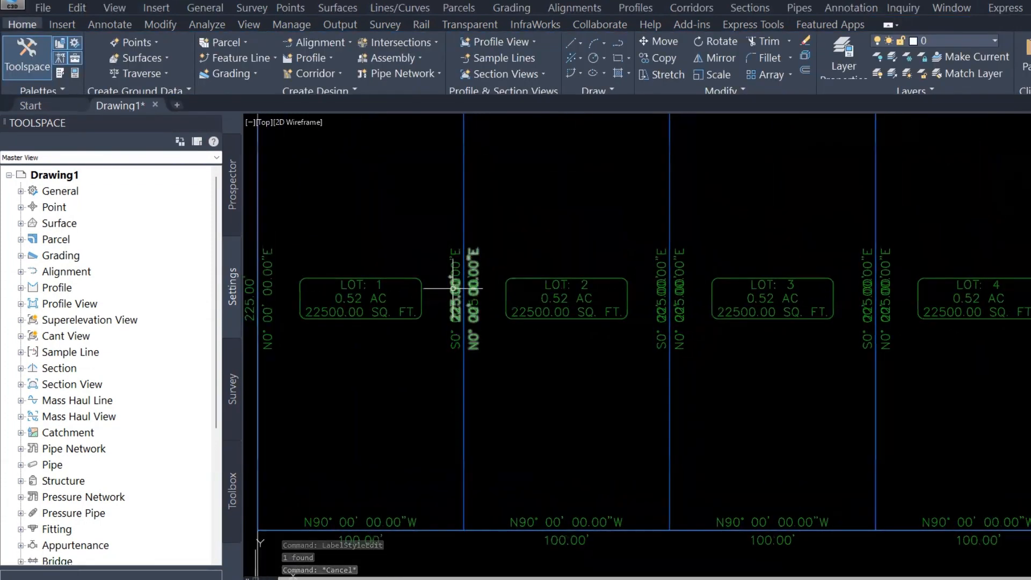
{"action": "middle_click_drag", "start_coordinate": [452, 288], "coordinate": [489, 315]}
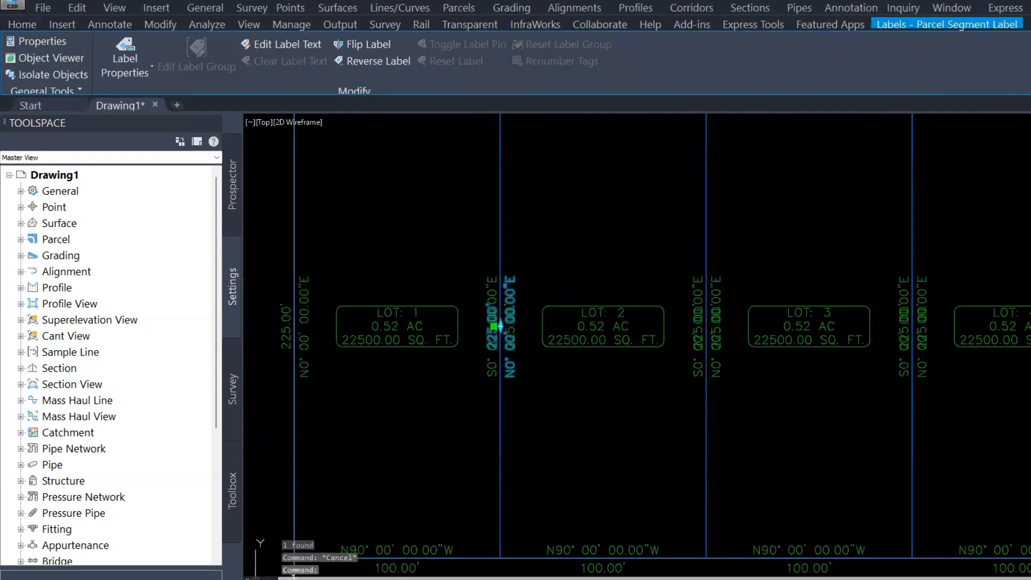
{"action": "left_click", "coordinate": [493, 326]}
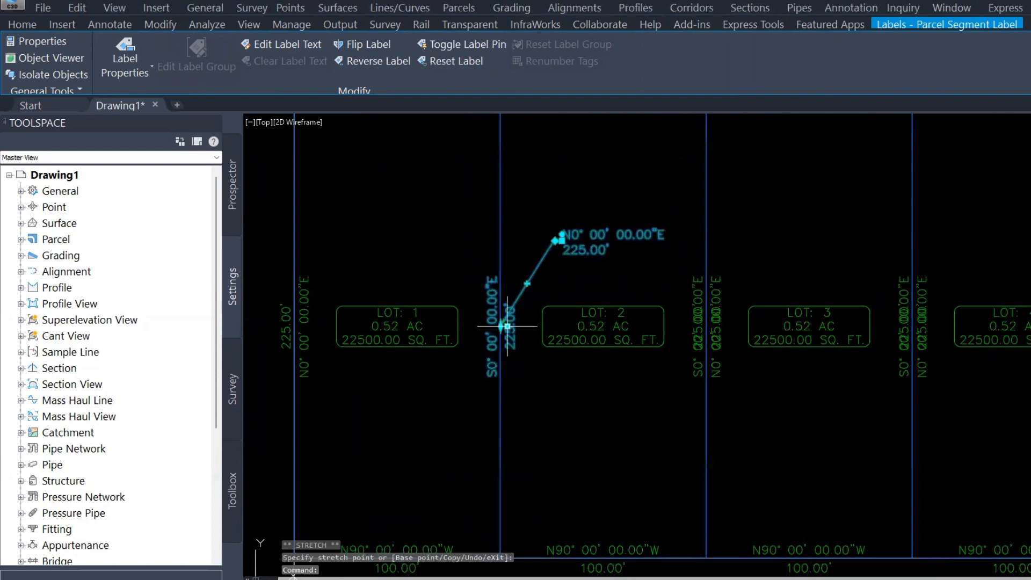
{"action": "left_click", "coordinate": [507, 326]}
{"action": "key", "text": "Escape"}
{"action": "scroll", "coordinate": [495, 249], "scroll_direction": "down", "scroll_amount": 2}
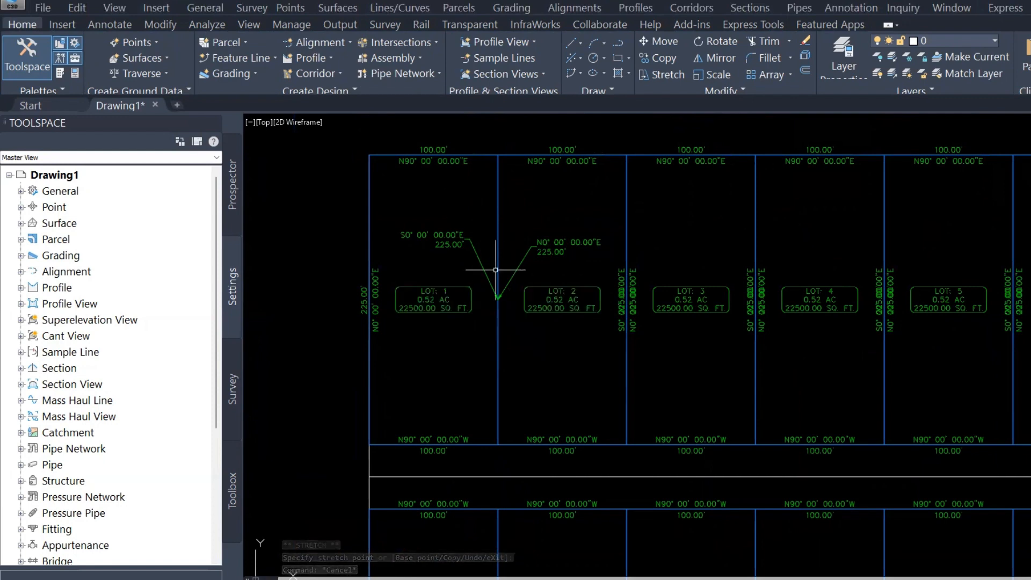
Delete the duplicate bearing and distance segment labels on the lot 1–2 and lot 2–3 boundaries
{"action": "scroll", "coordinate": [529, 276], "scroll_direction": "up", "scroll_amount": 2}
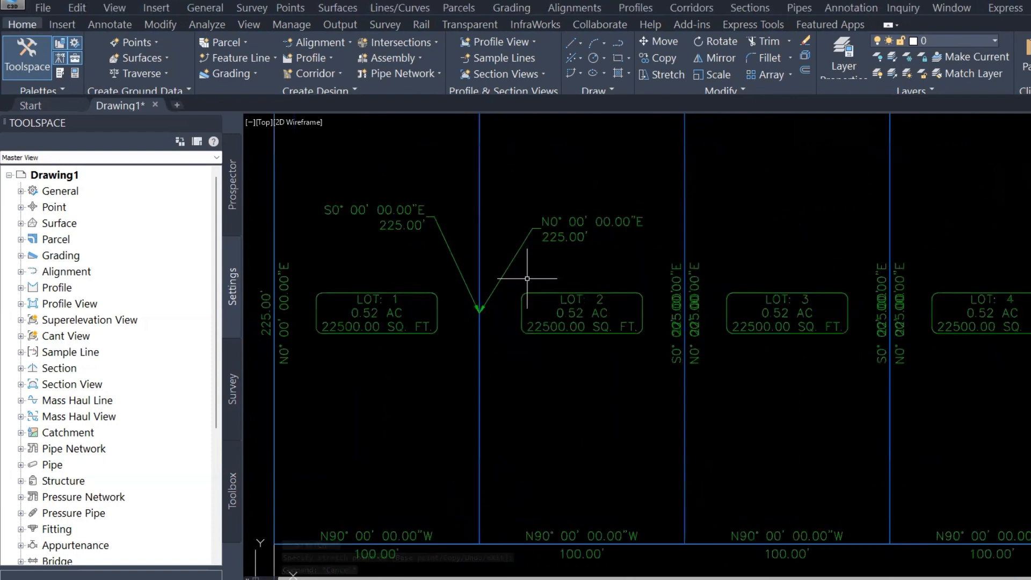
{"action": "left_click", "coordinate": [556, 223]}
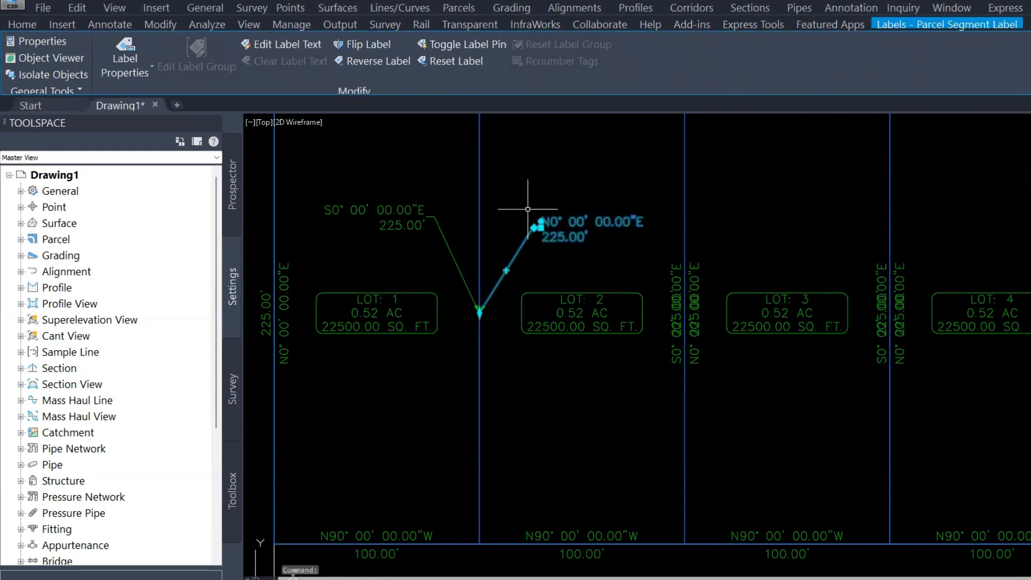
{"action": "key", "text": "Delete"}
{"action": "left_click", "coordinate": [426, 209]}
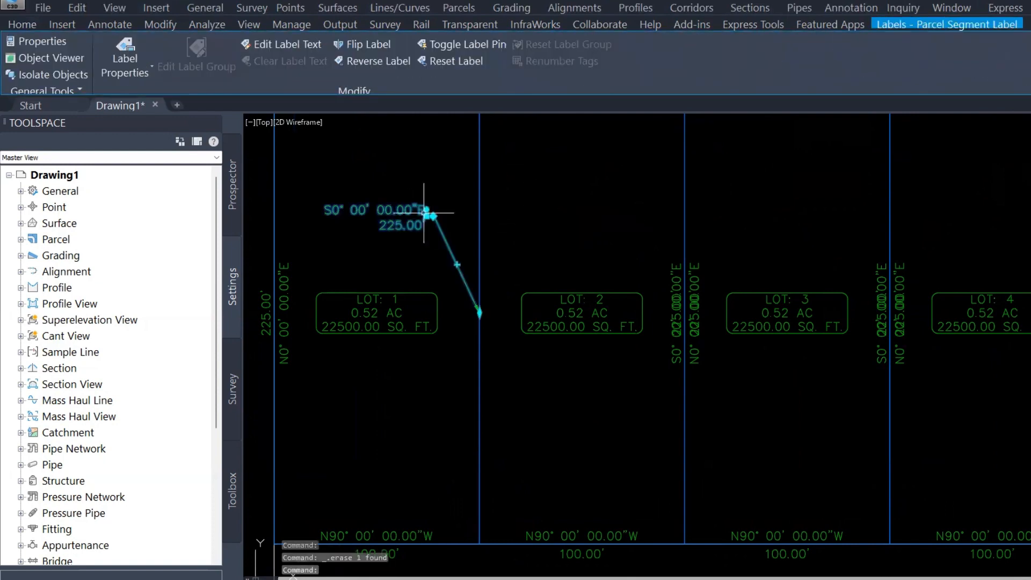
{"action": "key", "text": "Escape"}
{"action": "key", "text": "Escape"}
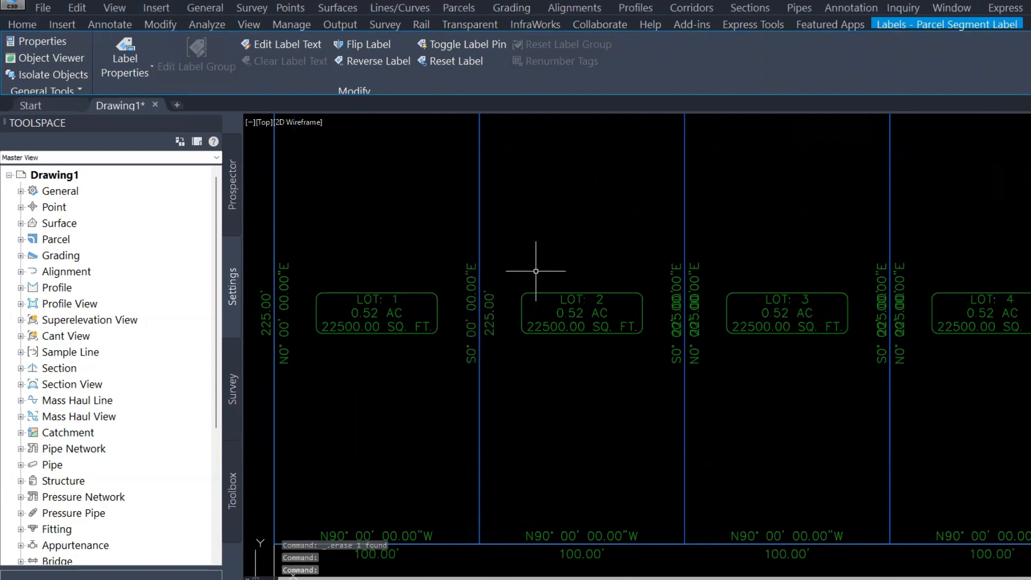
{"action": "left_click", "coordinate": [676, 298]}
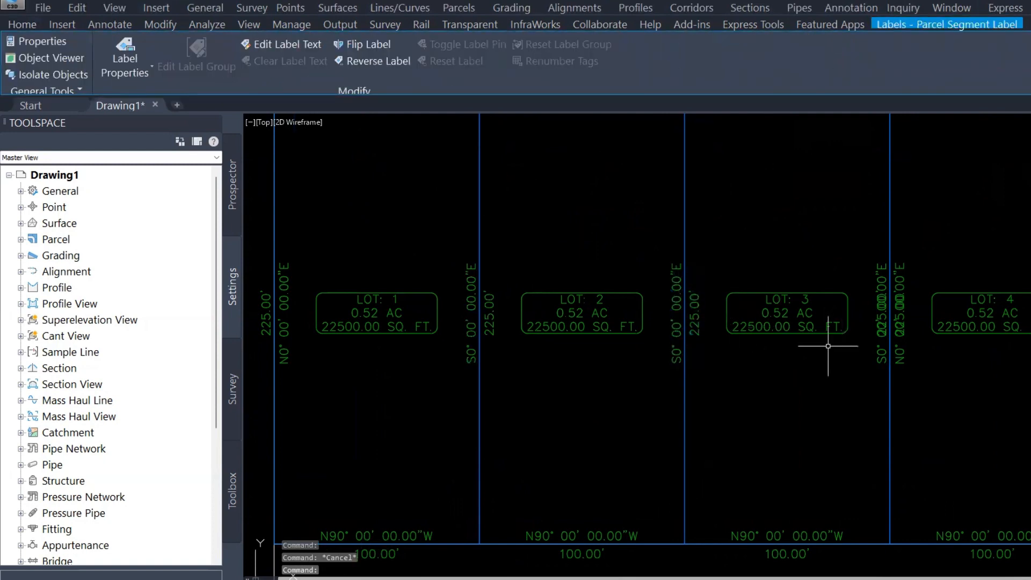
{"action": "key", "text": "Delete"}
Delete the duplicate segment labels on the lot 6–7 and lot 7–8 boundaries
{"action": "middle_click_drag", "start_coordinate": [828, 346], "coordinate": [569, 343]}
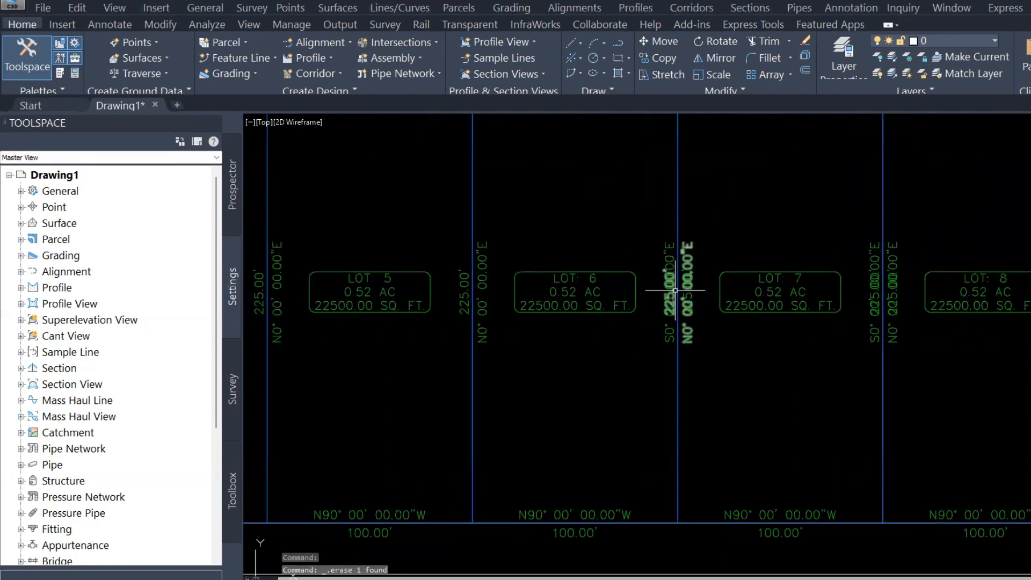
{"action": "left_click", "coordinate": [674, 290]}
{"action": "key", "text": "Escape"}
{"action": "left_click", "coordinate": [671, 291]}
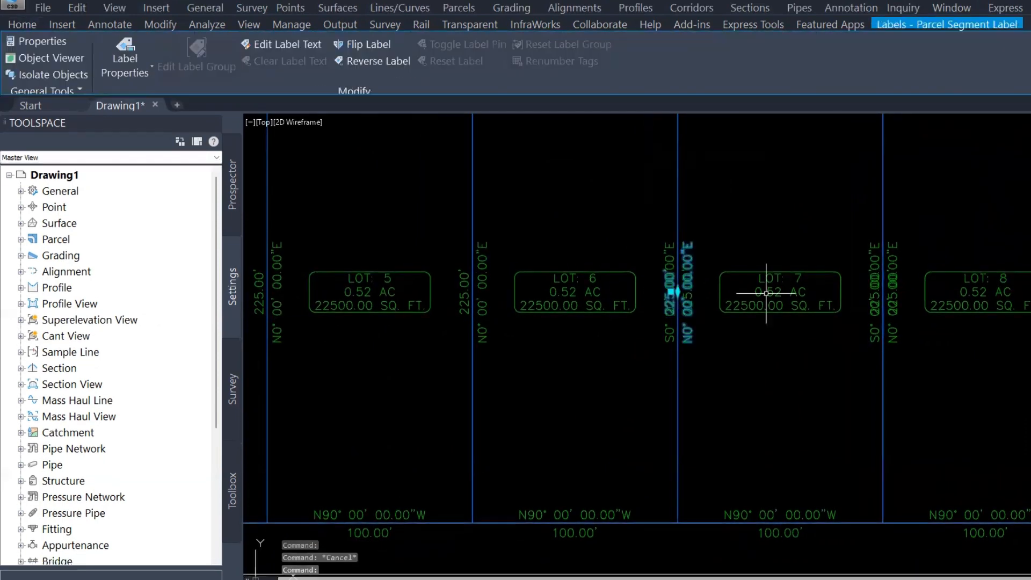
{"action": "key", "text": "Delete"}
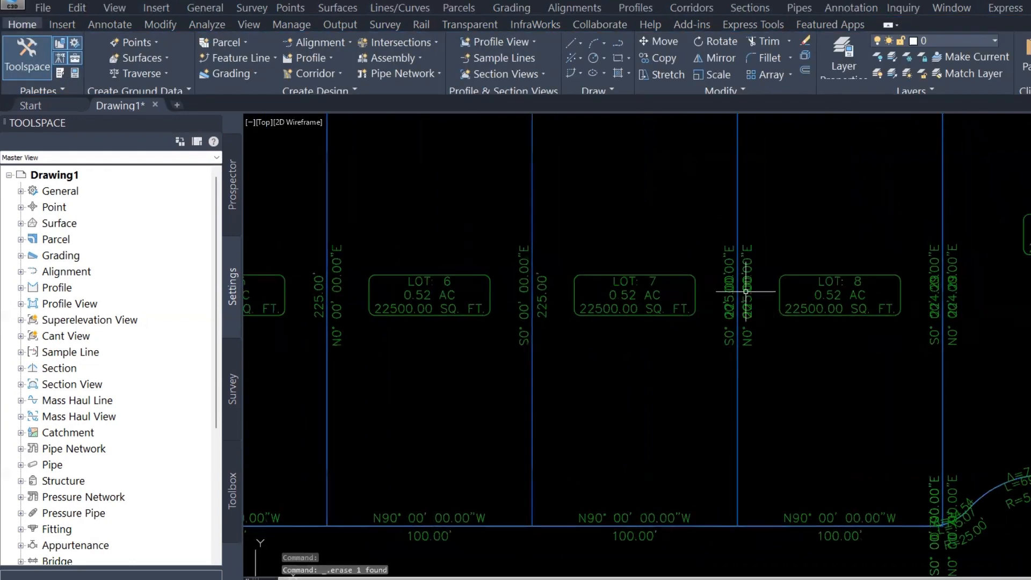
{"action": "left_click", "coordinate": [749, 290]}
{"action": "key", "text": "Delete"}
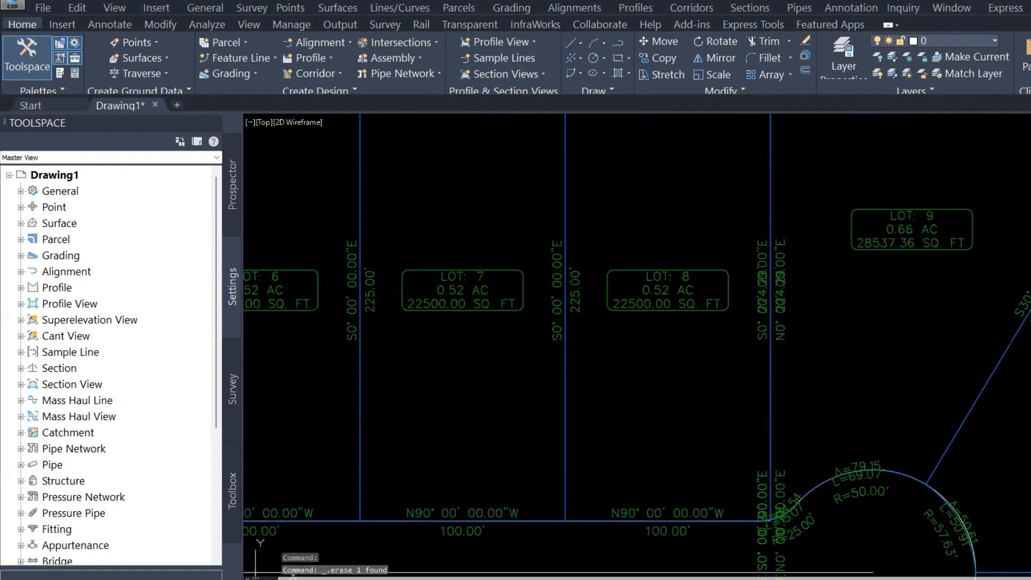
Reverse the bearing of the segment label on the lot 1–2 boundary
{"action": "scroll", "coordinate": [488, 315], "scroll_direction": "down", "scroll_amount": 2}
{"action": "mouse_move", "coordinate": [519, 330]}
{"action": "middle_mouse_down"}
{"action": "mouse_move", "coordinate": [933, 341]}
{"action": "mouse_move", "coordinate": [860, 312]}
{"action": "middle_mouse_up"}
{"action": "scroll", "coordinate": [418, 309], "scroll_direction": "up", "scroll_amount": 2}
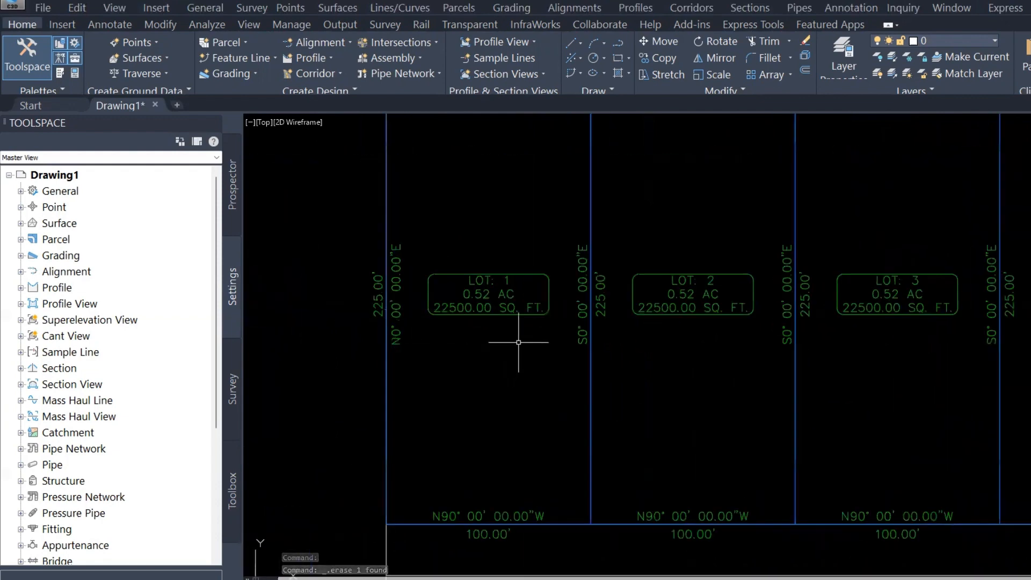
{"action": "middle_click_drag", "start_coordinate": [528, 337], "coordinate": [576, 380]}
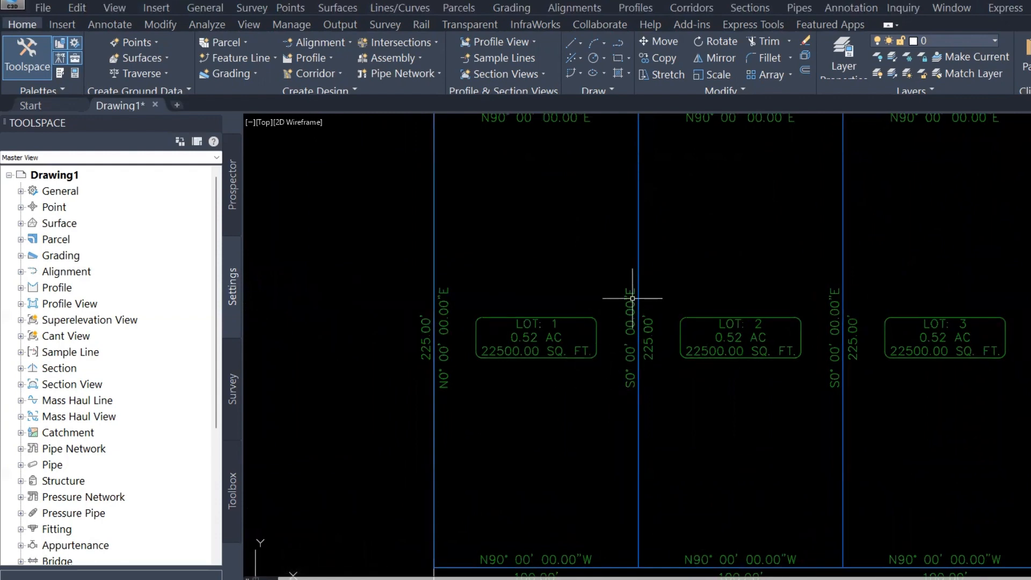
{"action": "scroll", "coordinate": [643, 338], "scroll_direction": "up", "scroll_amount": 2}
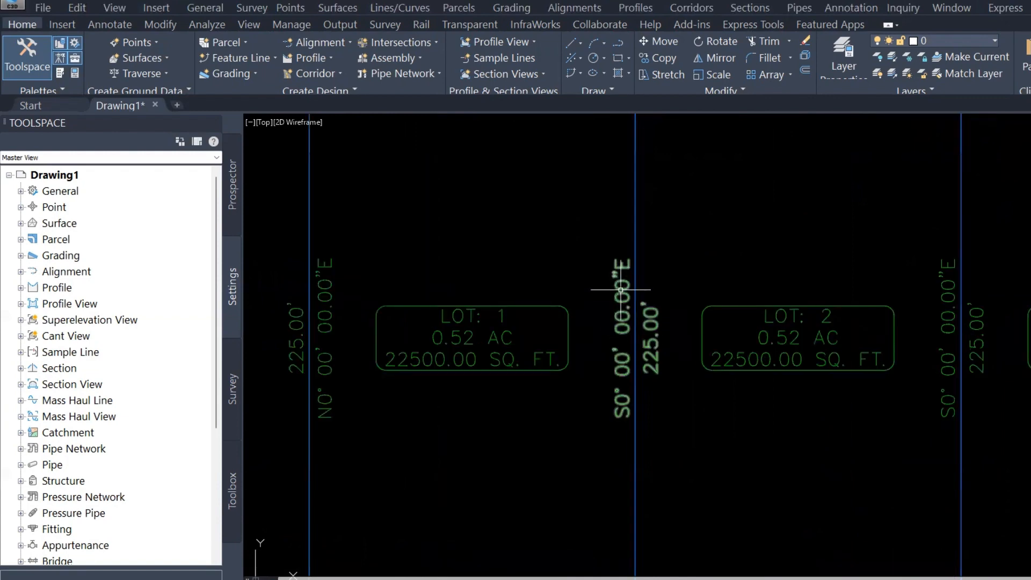
{"action": "left_click", "coordinate": [620, 289]}
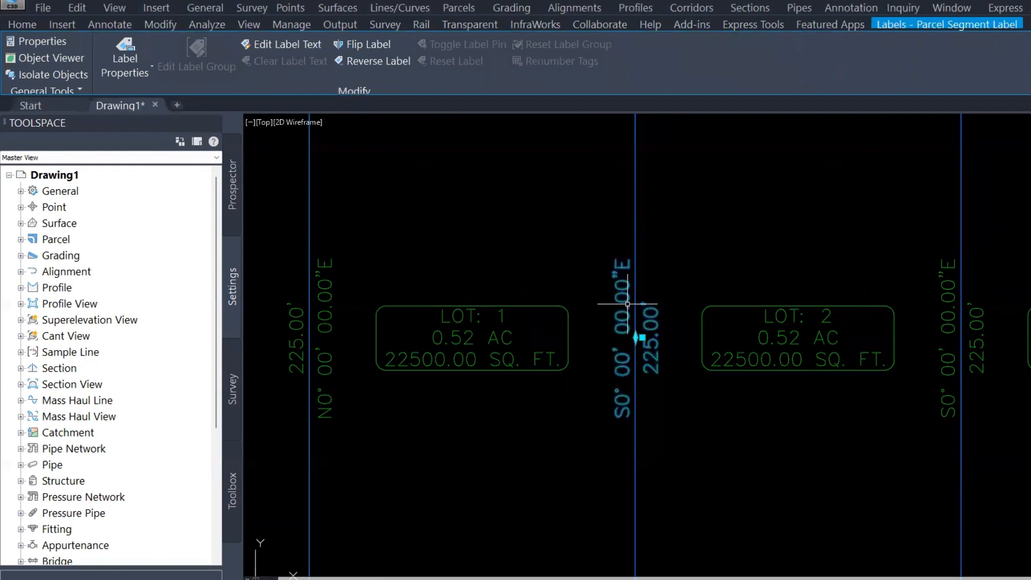
{"action": "right_click", "coordinate": [585, 270]}
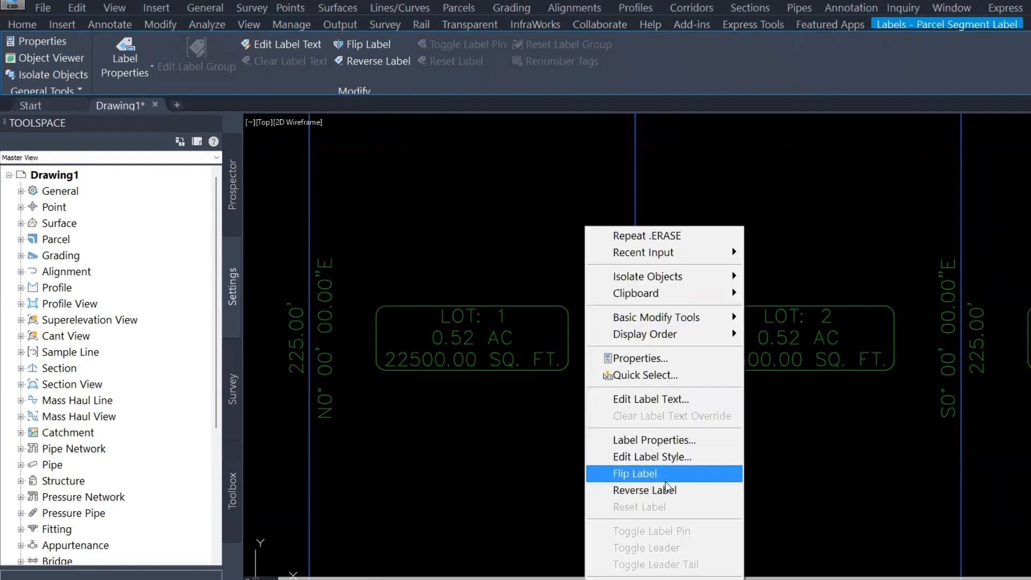
{"action": "left_click", "coordinate": [648, 494]}
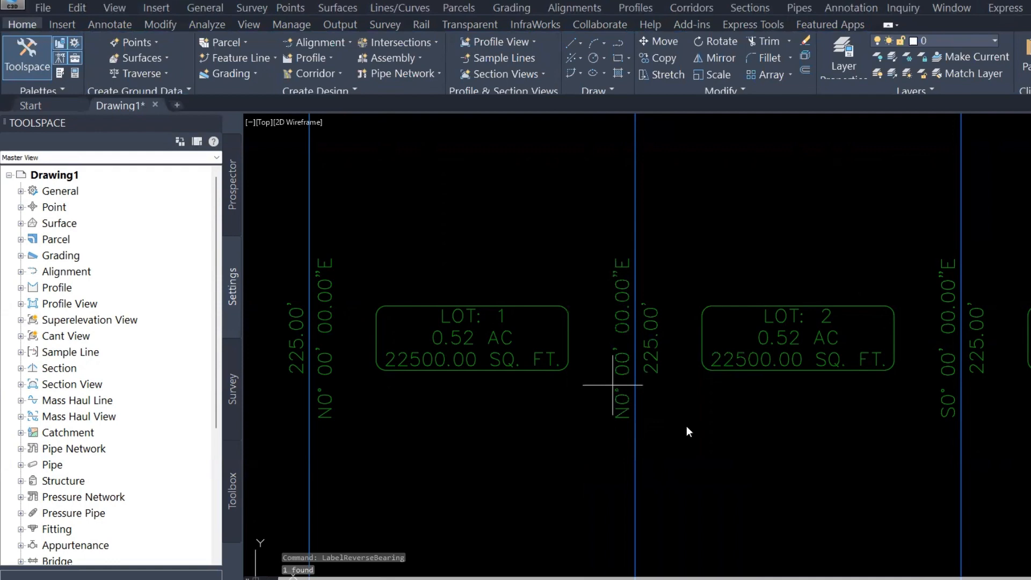
Reverse the lot 1–2 boundary label's bearing back again
{"action": "left_click", "coordinate": [612, 384]}
{"action": "right_click", "coordinate": [612, 384]}
{"action": "left_click", "coordinate": [693, 488]}
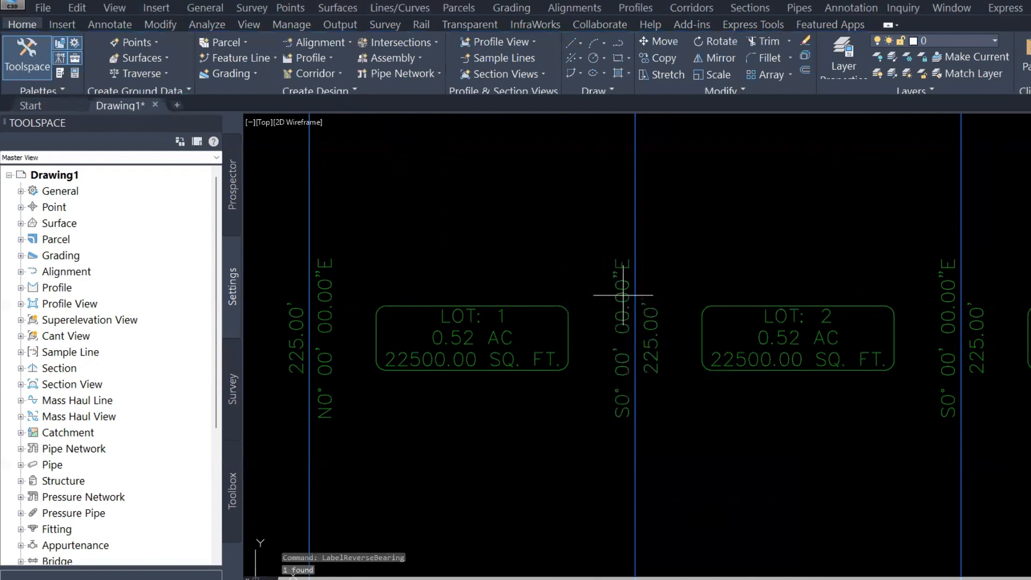
Reverse the lot 1–2 boundary label's bearing to N0° and flip the label to the other side of the line
{"action": "left_click", "coordinate": [623, 295]}
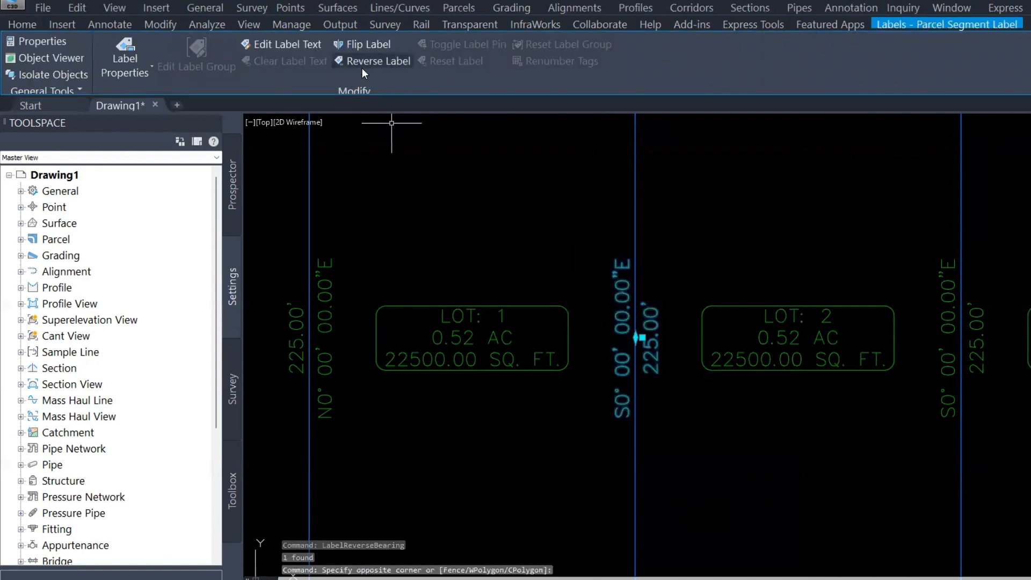
{"action": "left_click", "coordinate": [362, 62]}
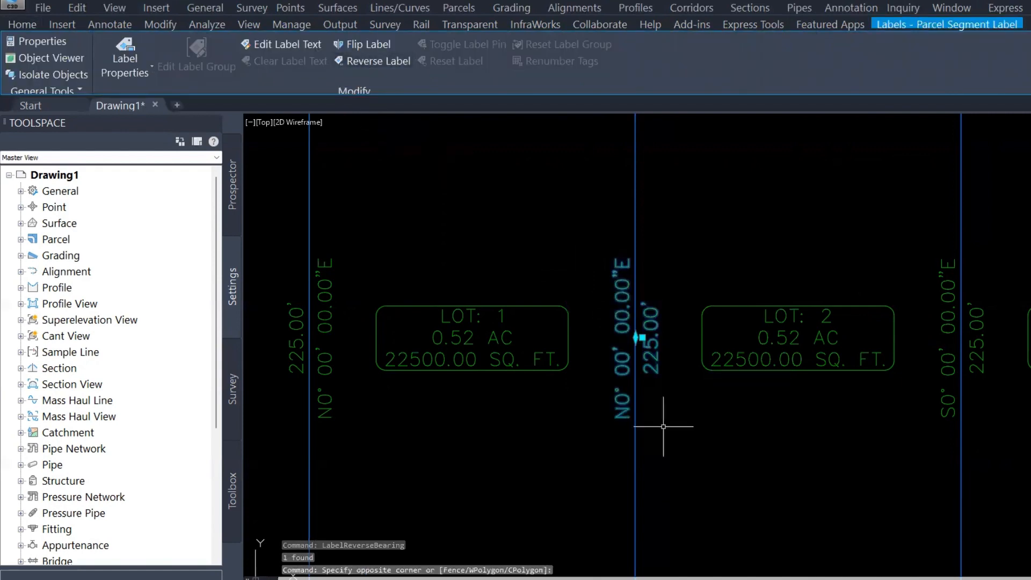
{"action": "right_click", "coordinate": [598, 292]}
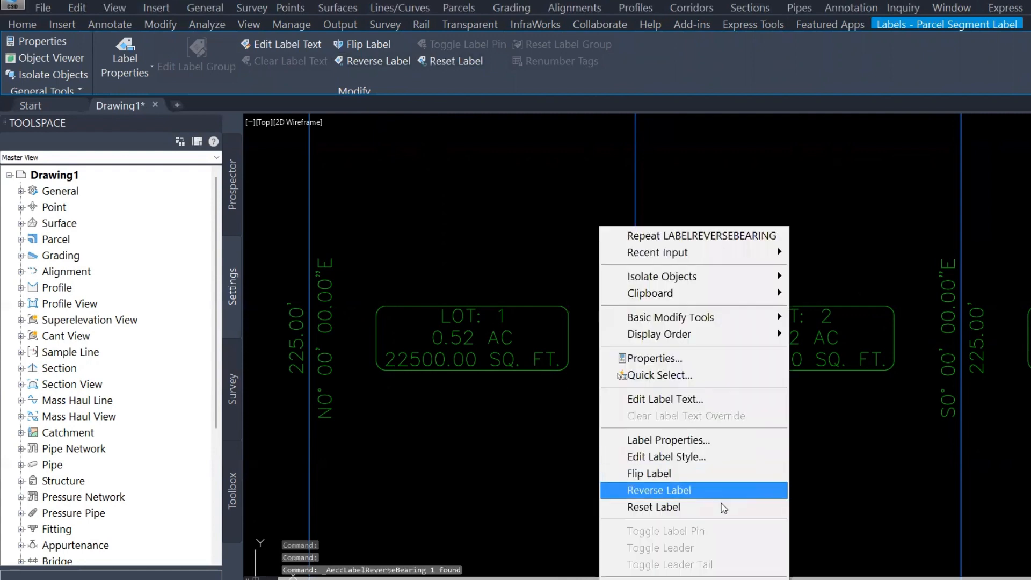
{"action": "left_click", "coordinate": [666, 473]}
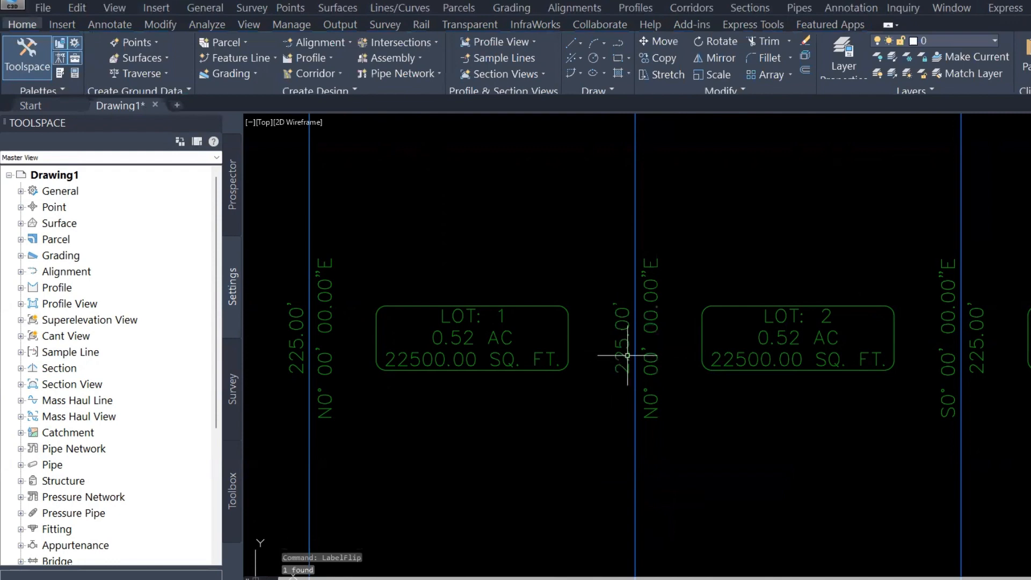
{"action": "key", "text": "Escape"}
{"action": "key", "text": "Escape"}
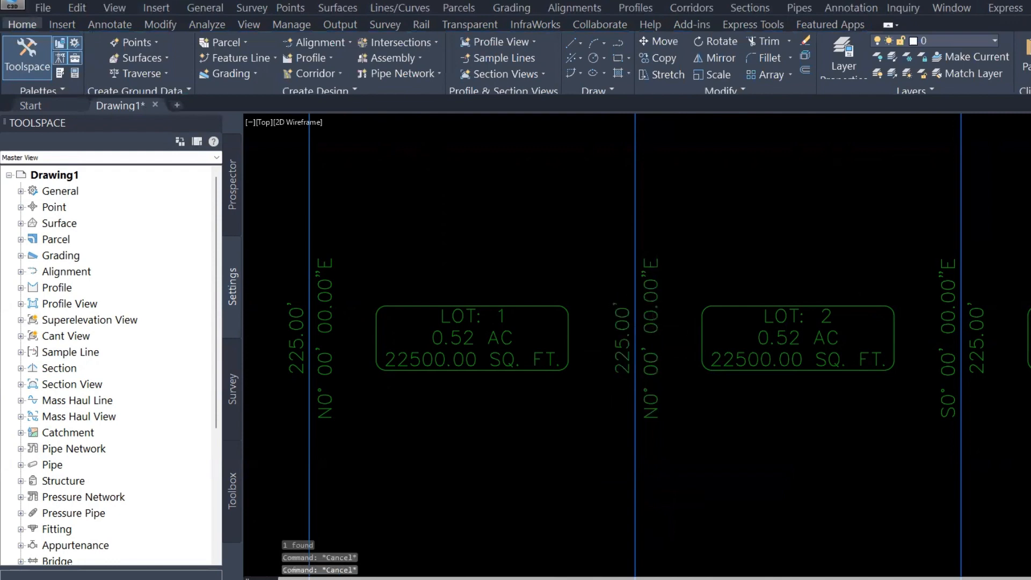
Drag the overlapping curve label on the cul-de-sac arc out beside the curve with a leader
{"action": "scroll", "coordinate": [651, 328], "scroll_direction": "down", "scroll_amount": 2}
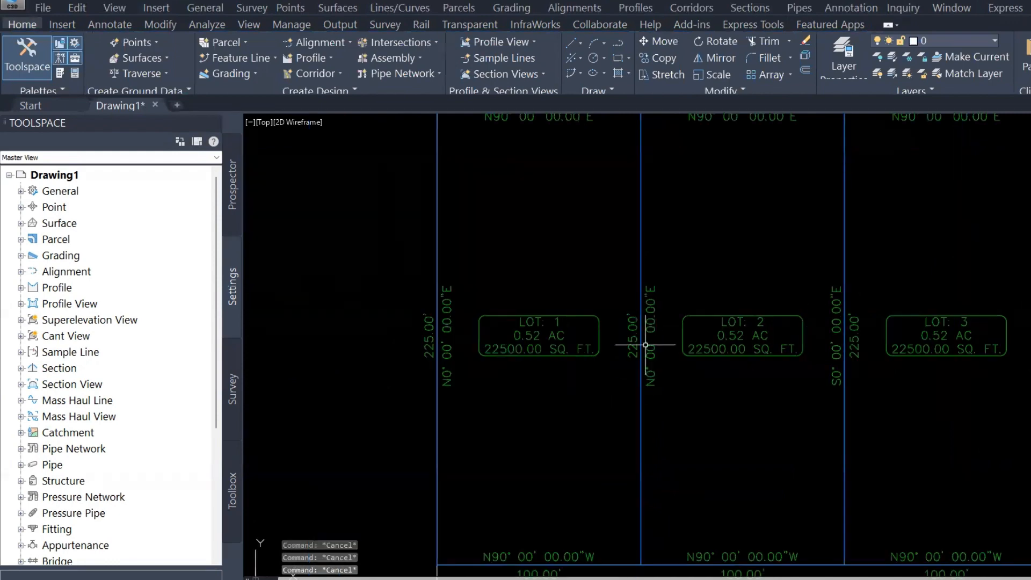
{"action": "scroll", "coordinate": [644, 340], "scroll_direction": "up", "scroll_amount": 2}
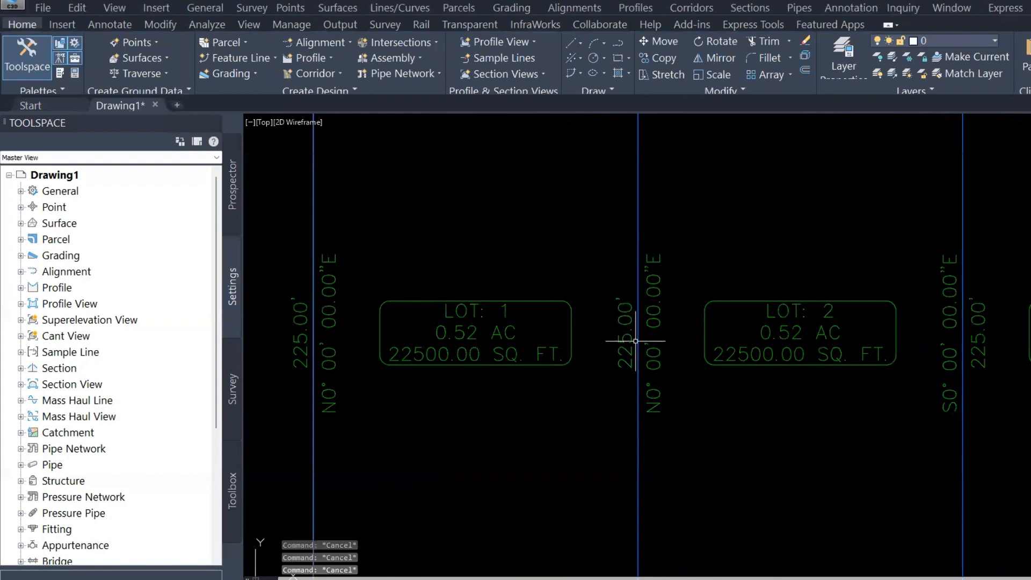
{"action": "scroll", "coordinate": [769, 377], "scroll_direction": "down", "scroll_amount": 8}
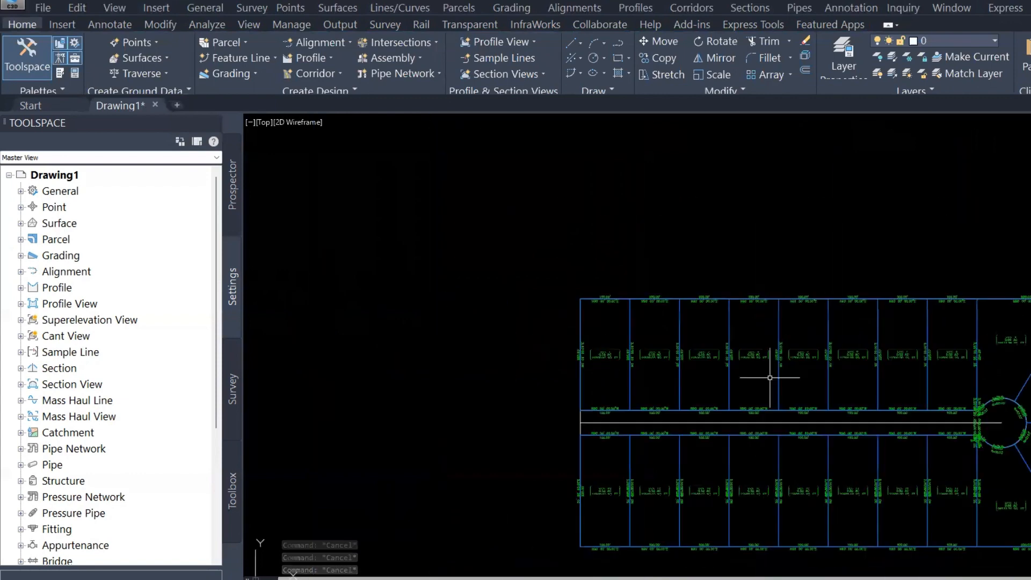
{"action": "middle_click_drag", "start_coordinate": [922, 402], "coordinate": [715, 362]}
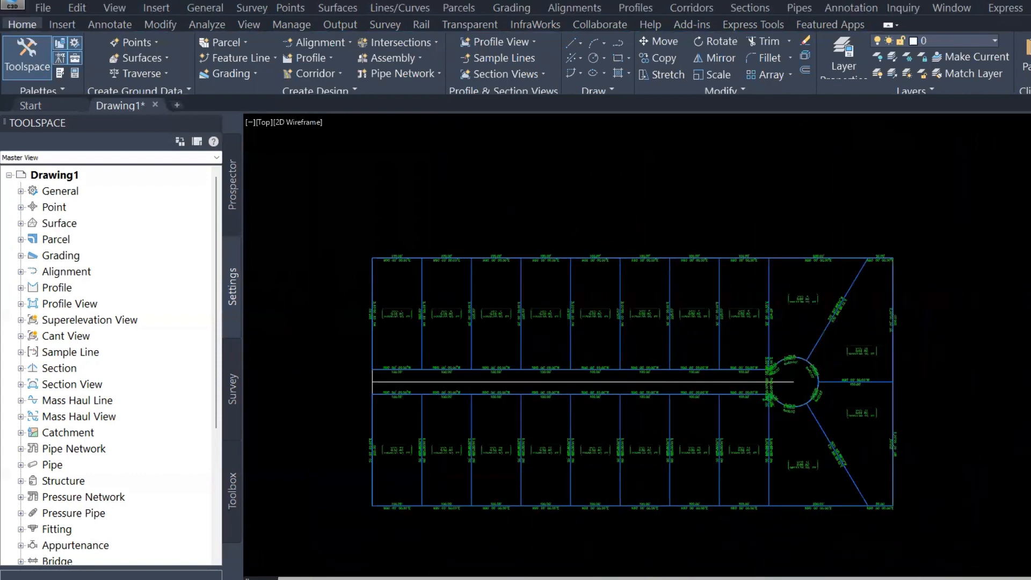
{"action": "scroll", "coordinate": [719, 358], "scroll_direction": "up", "scroll_amount": 6}
{"action": "middle_click_drag", "start_coordinate": [863, 357], "coordinate": [506, 361]}
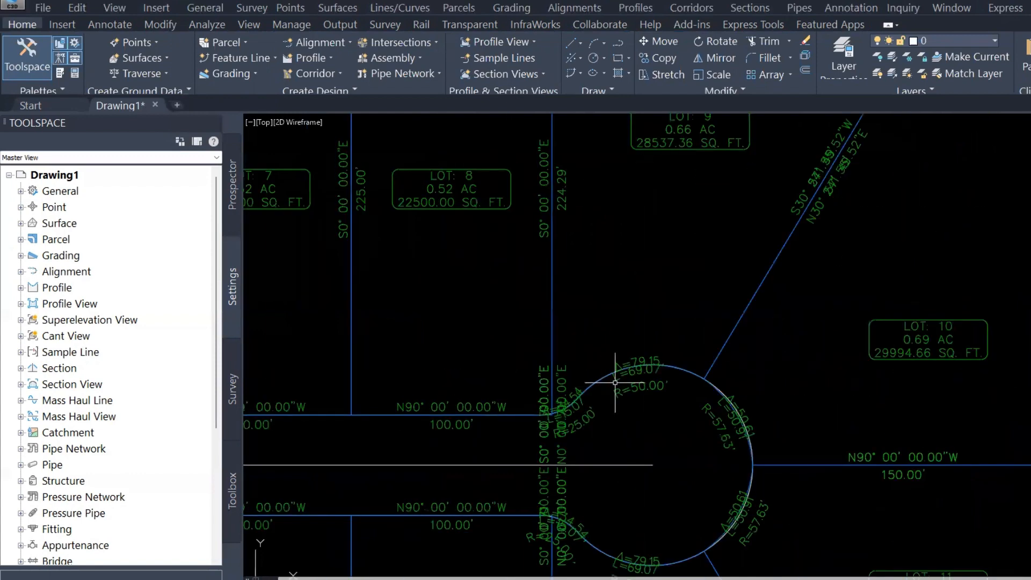
{"action": "scroll", "coordinate": [613, 382], "scroll_direction": "up", "scroll_amount": 2}
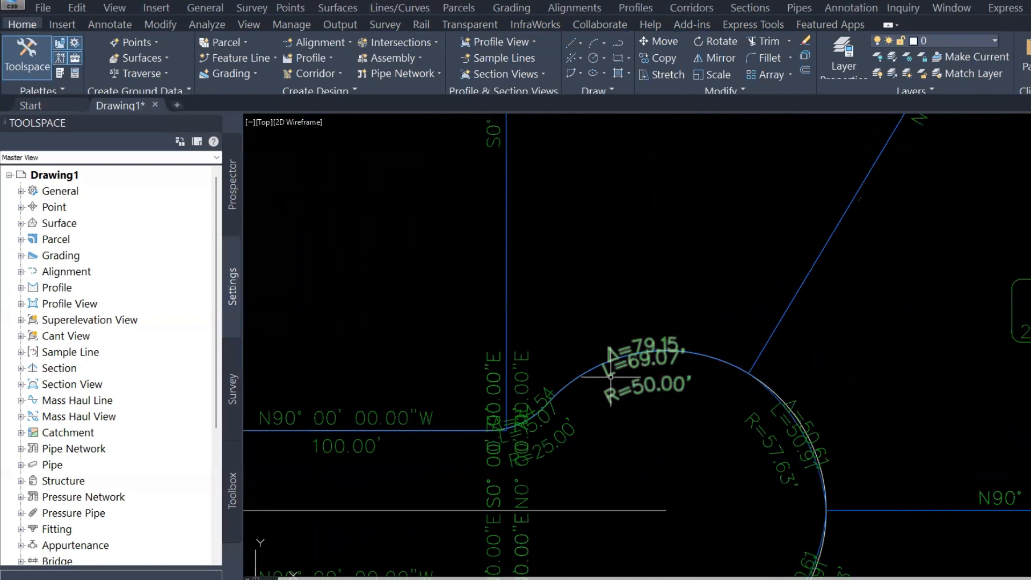
{"action": "middle_click_drag", "start_coordinate": [610, 377], "coordinate": [503, 334]}
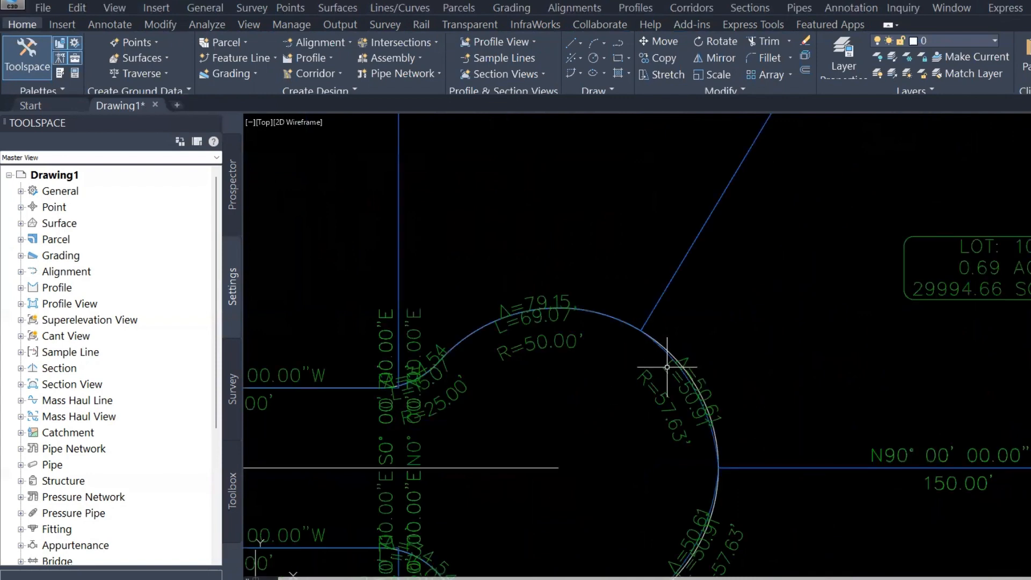
{"action": "left_click", "coordinate": [666, 367]}
{"action": "scroll", "coordinate": [692, 386], "scroll_direction": "down", "scroll_amount": 2}
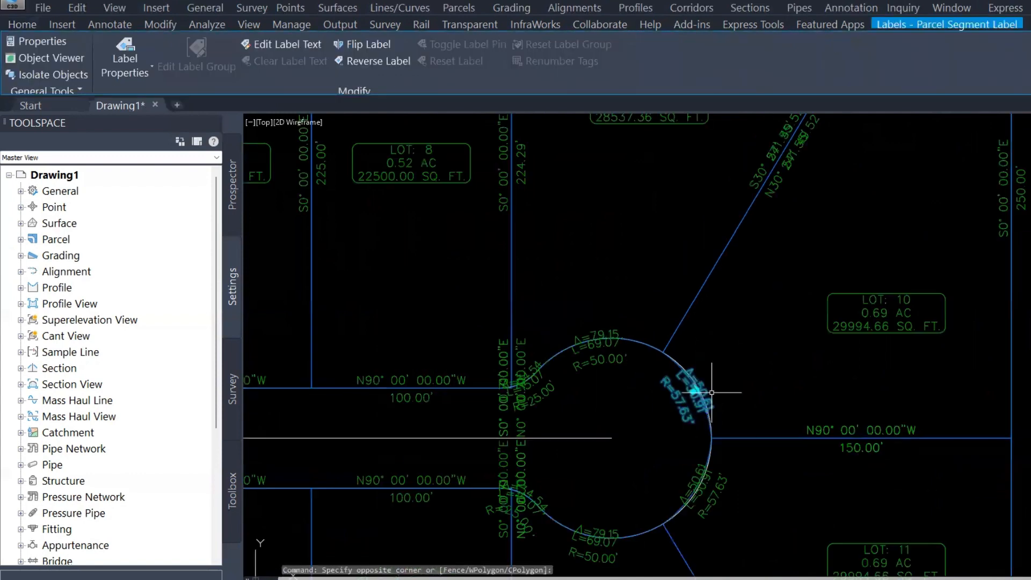
{"action": "left_click", "coordinate": [693, 391]}
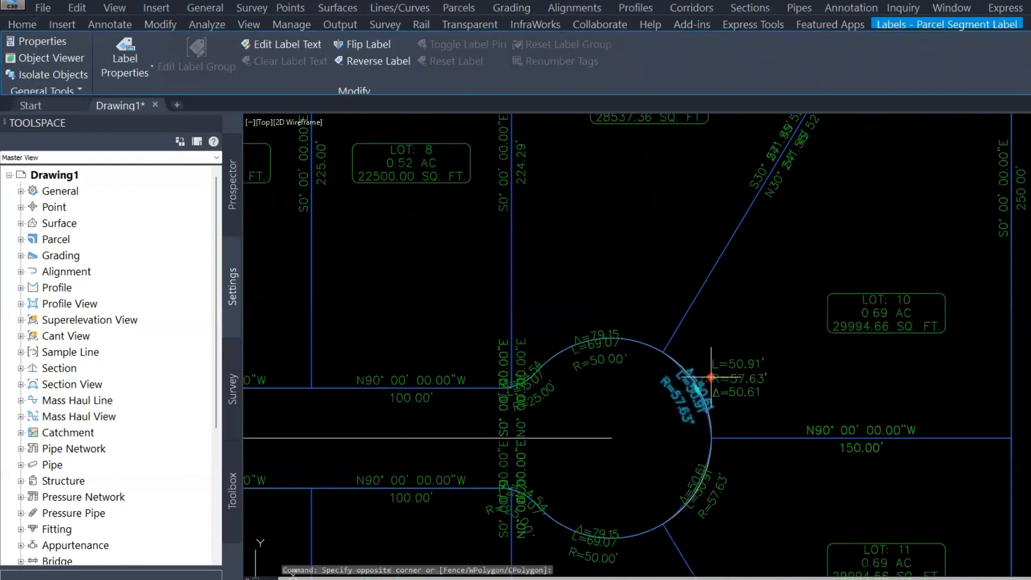
{"action": "left_click", "coordinate": [732, 359]}
{"action": "scroll", "coordinate": [747, 361], "scroll_direction": "up", "scroll_amount": 2}
{"action": "key", "text": "Escape"}
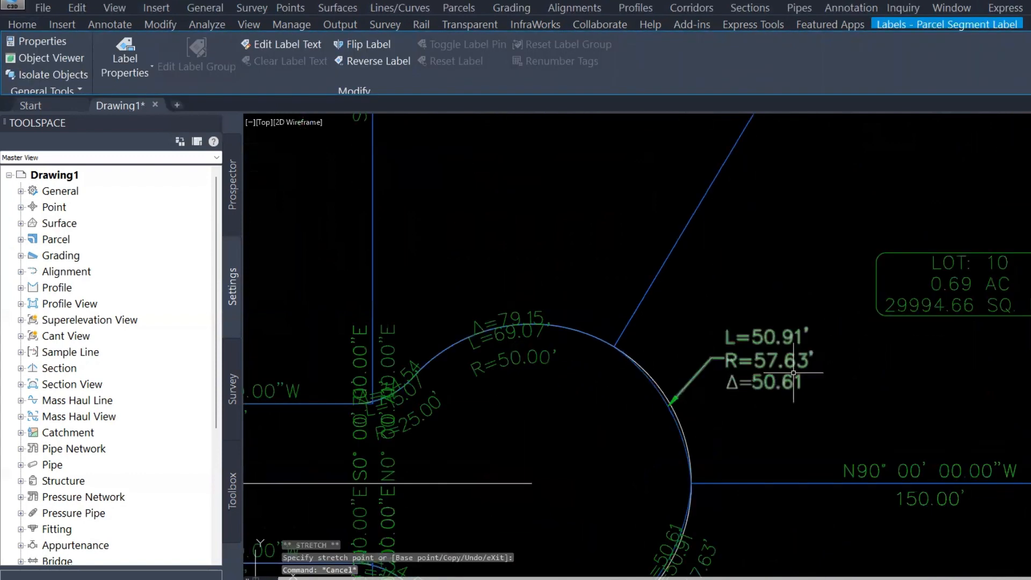
Change the moved cul-de-sac curve label's style to Radius Only
{"action": "scroll", "coordinate": [793, 374], "scroll_direction": "down", "scroll_amount": 2}
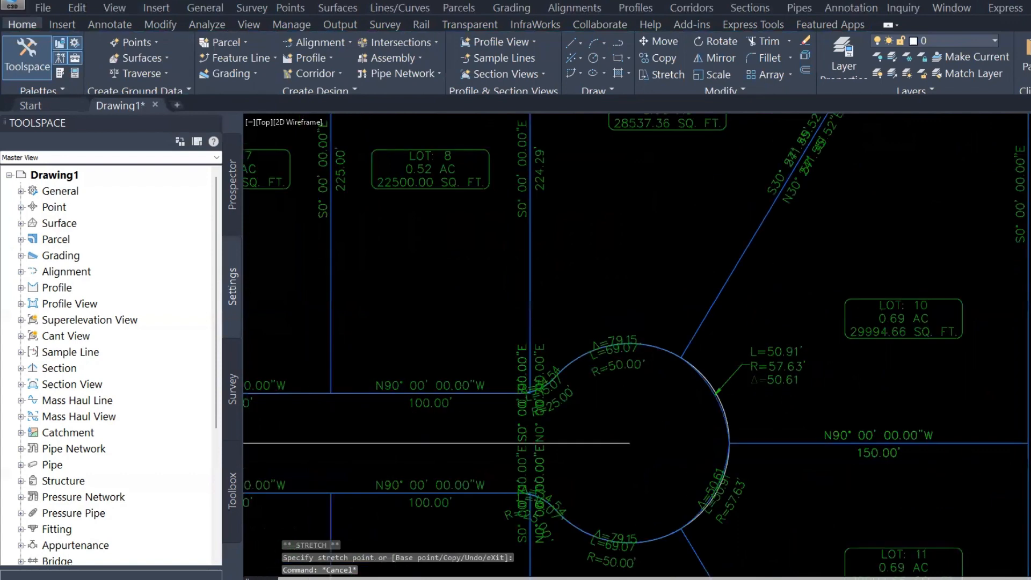
{"action": "scroll", "coordinate": [791, 376], "scroll_direction": "down", "scroll_amount": 2}
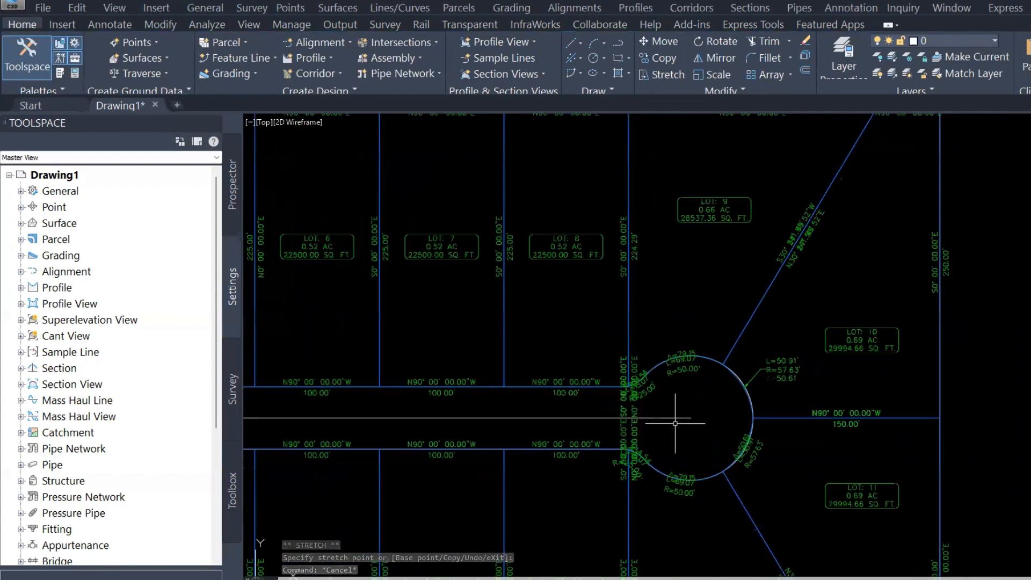
{"action": "left_click", "coordinate": [781, 370]}
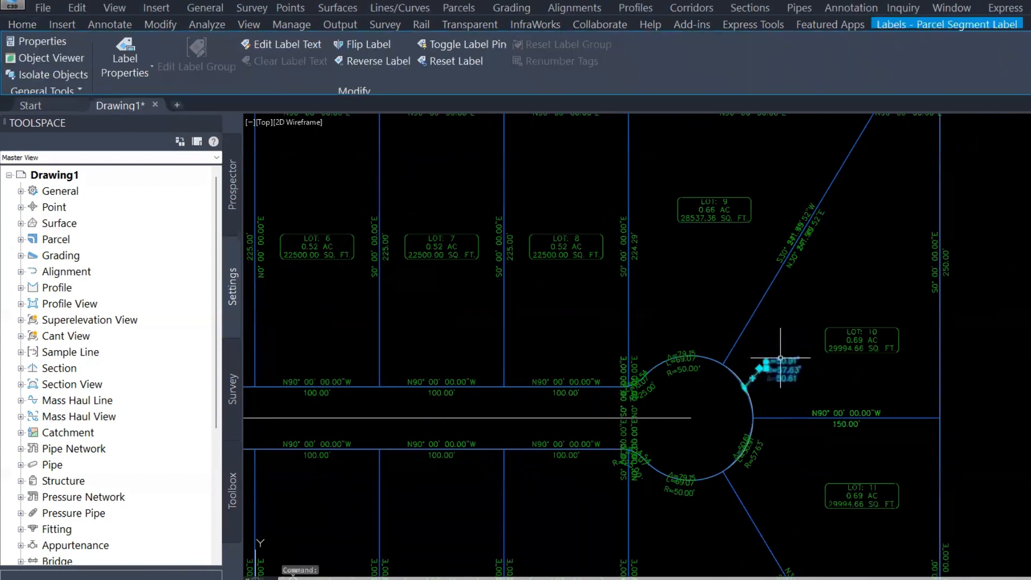
{"action": "right_click", "coordinate": [862, 421]}
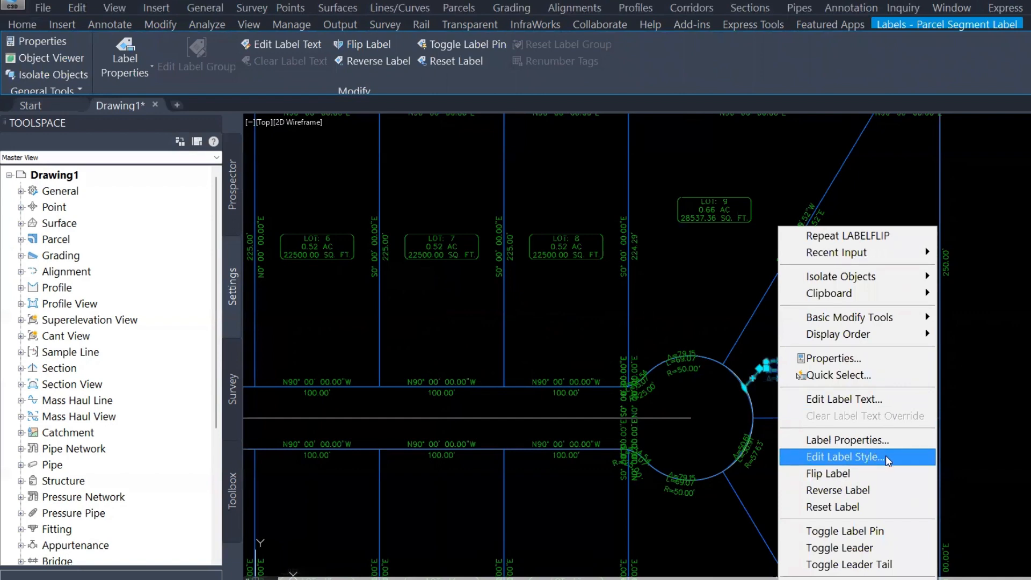
{"action": "left_click", "coordinate": [884, 455]}
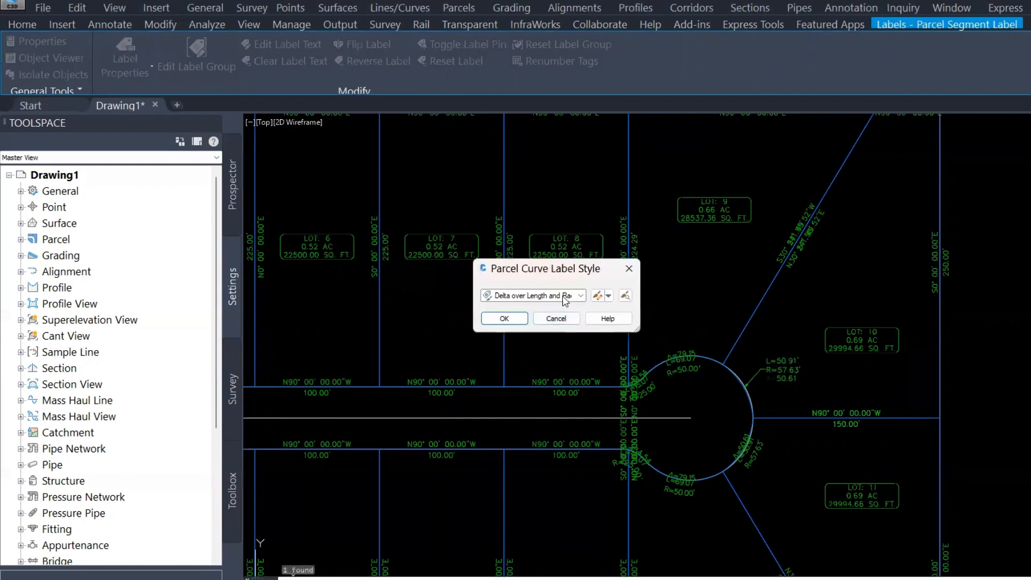
{"action": "left_click", "coordinate": [536, 296]}
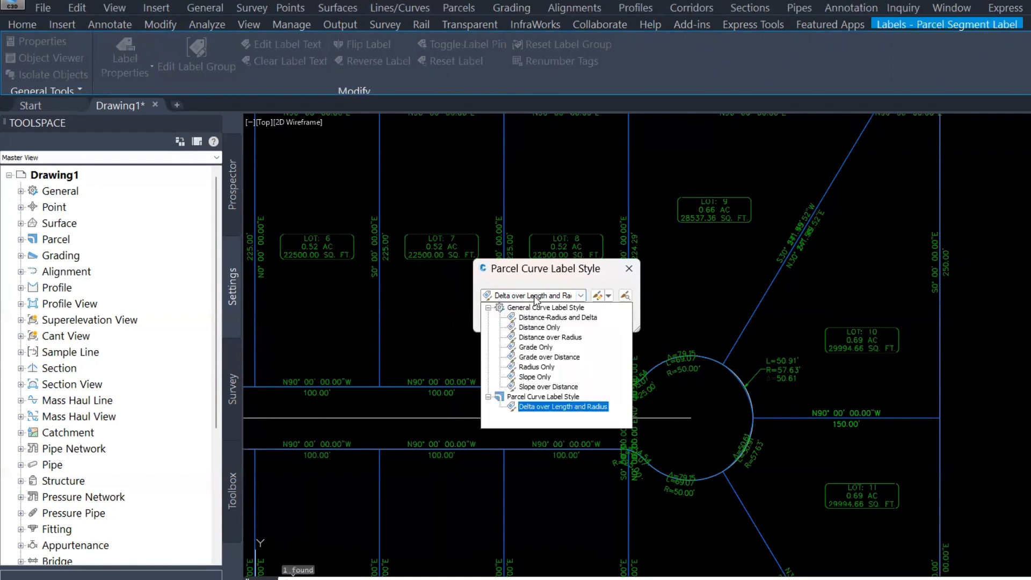
{"action": "left_click", "coordinate": [543, 367]}
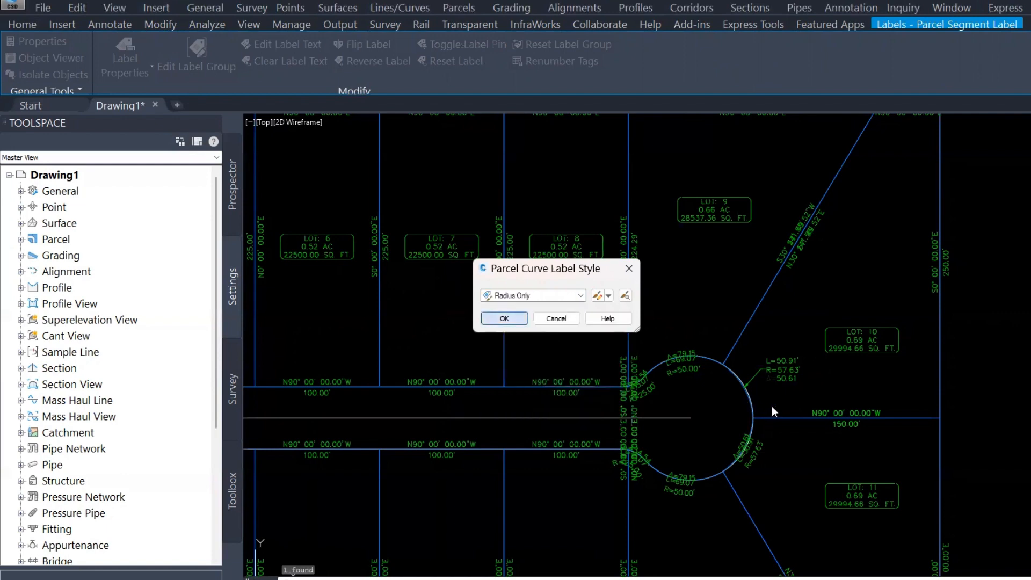
{"action": "key", "text": "Return"}
{"action": "key", "text": "Escape"}
{"action": "scroll", "coordinate": [787, 394], "scroll_direction": "up", "scroll_amount": 2}
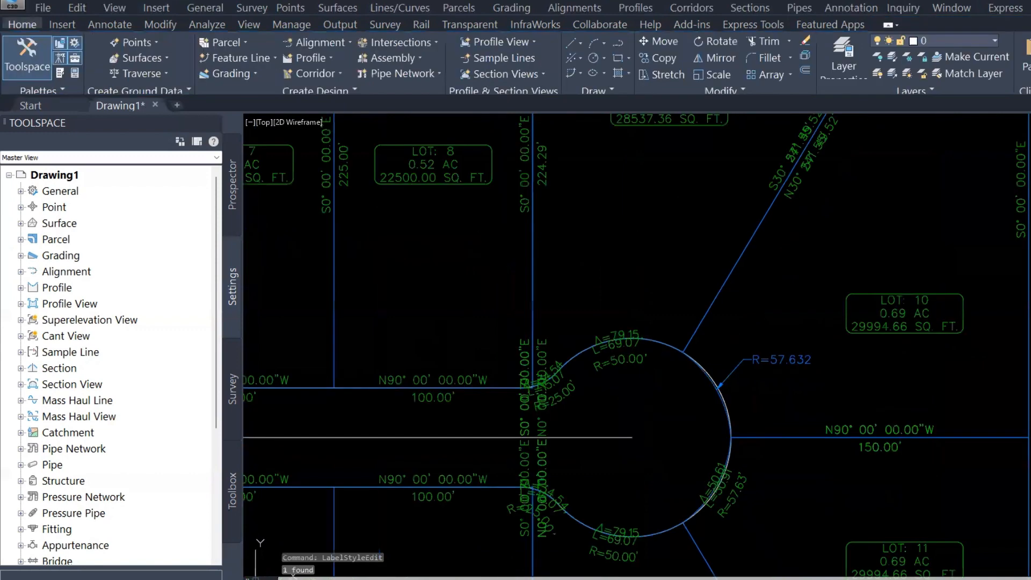
{"action": "scroll", "coordinate": [785, 372], "scroll_direction": "up", "scroll_amount": 2}
{"action": "key", "text": "Escape"}
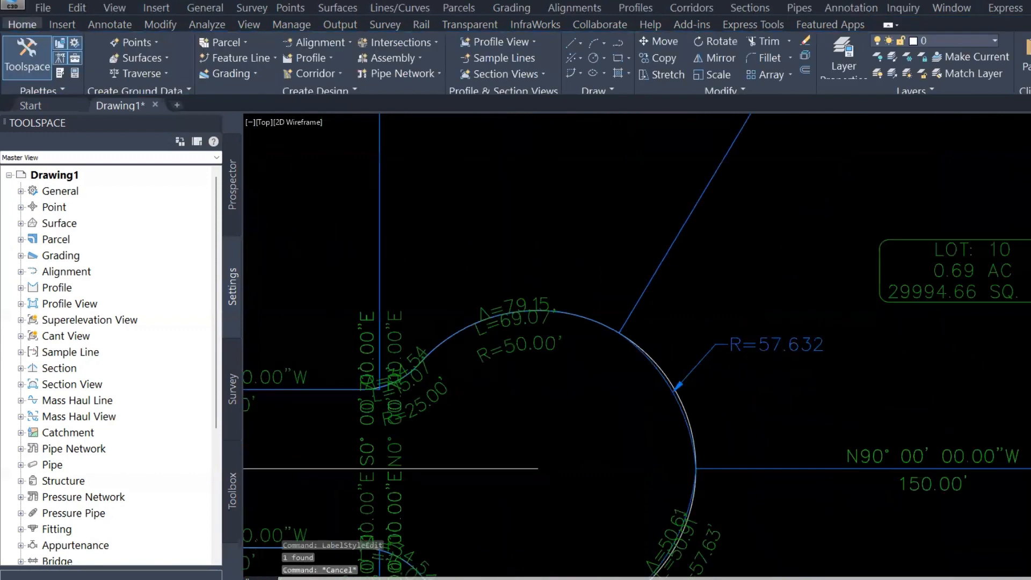
Edit the Radius Only curve label style so its text adds the General Overall Length property on a new line below the radius
{"action": "scroll", "coordinate": [785, 372], "scroll_direction": "down", "scroll_amount": 5}
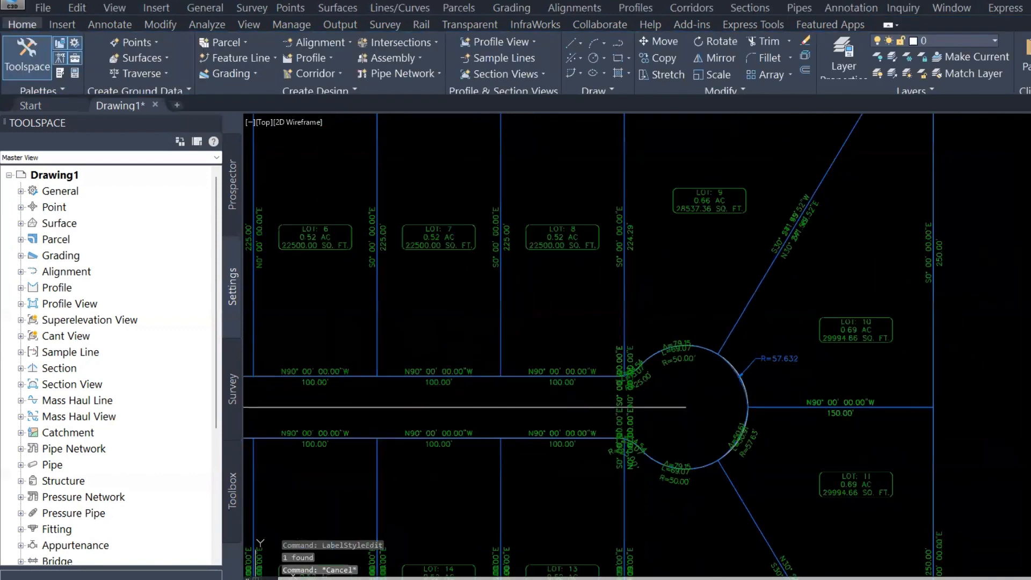
{"action": "left_click", "coordinate": [770, 357]}
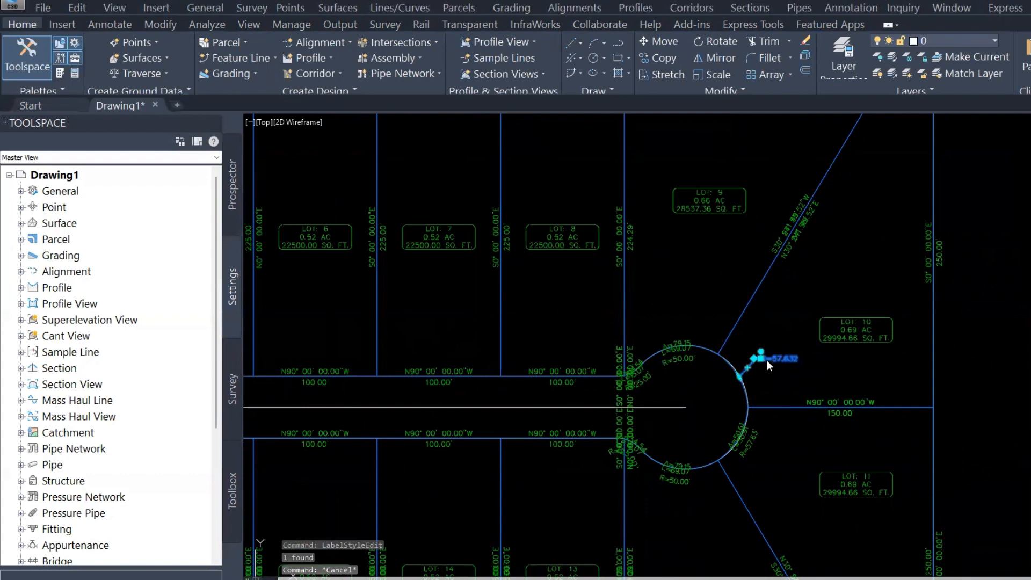
{"action": "right_click", "coordinate": [871, 366]}
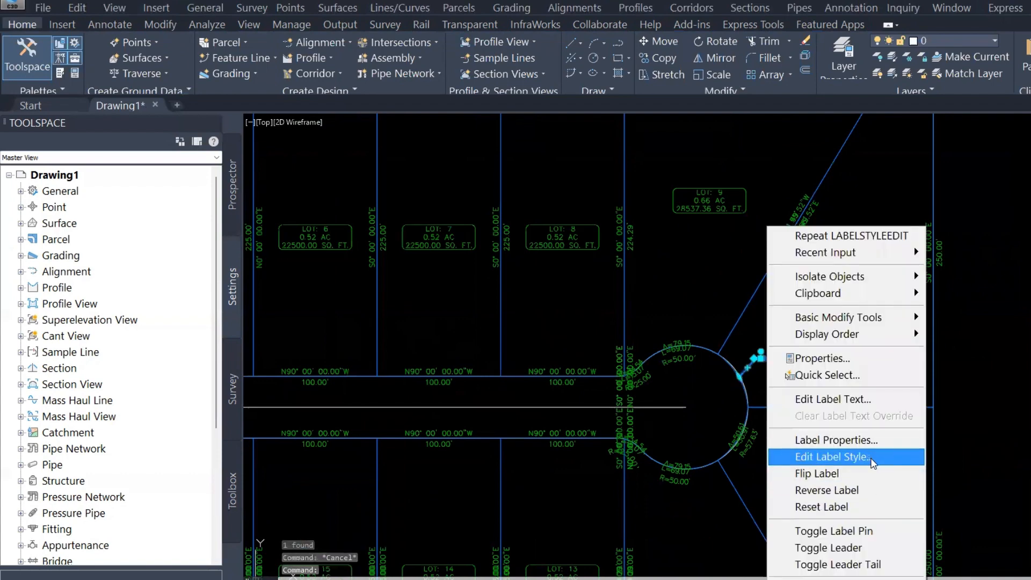
{"action": "left_click", "coordinate": [872, 457]}
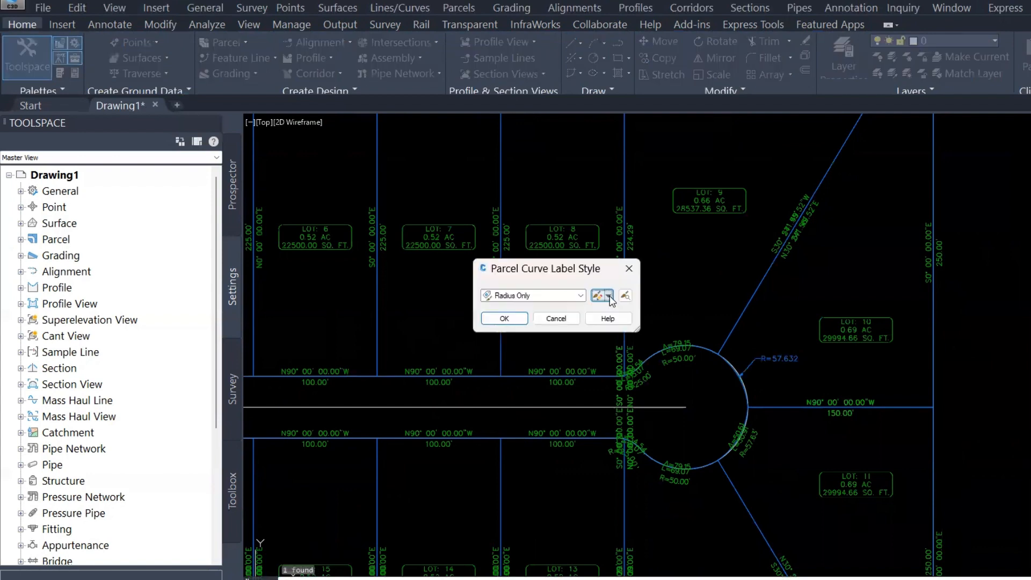
{"action": "left_click", "coordinate": [609, 295]}
{"action": "left_click", "coordinate": [658, 364]}
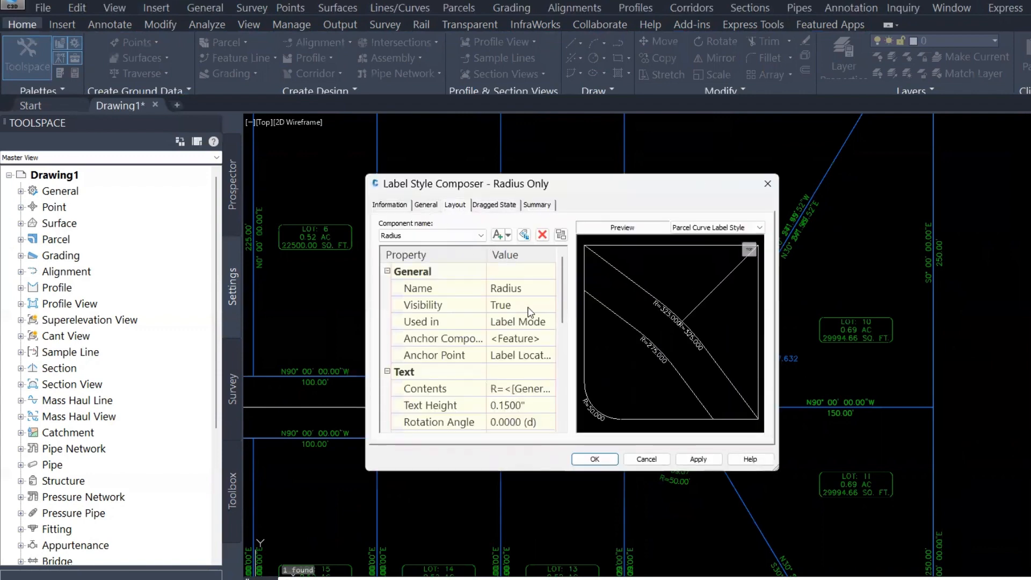
{"action": "scroll", "coordinate": [543, 362], "scroll_direction": "down", "scroll_amount": 2}
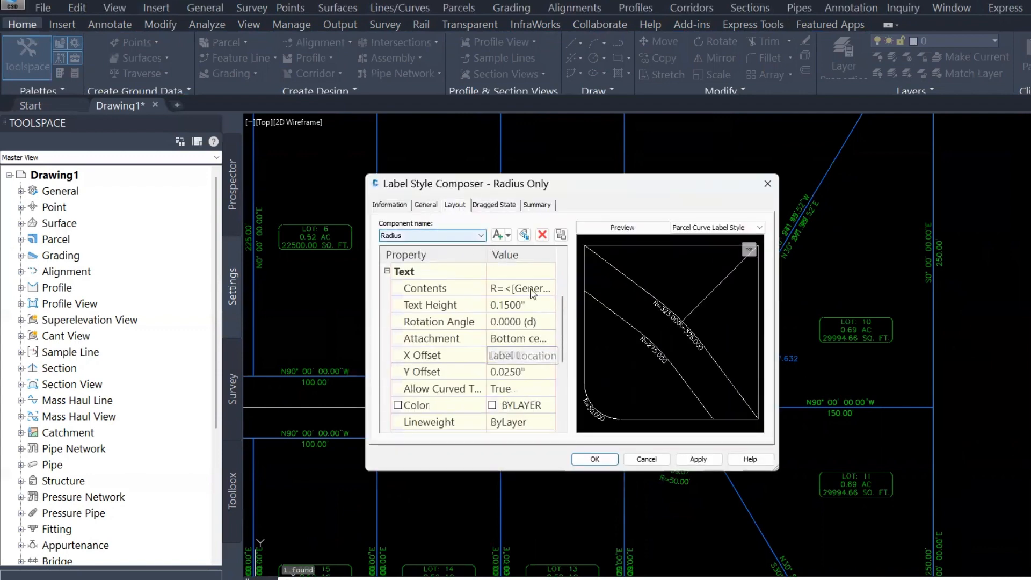
{"action": "left_click", "coordinate": [552, 291]}
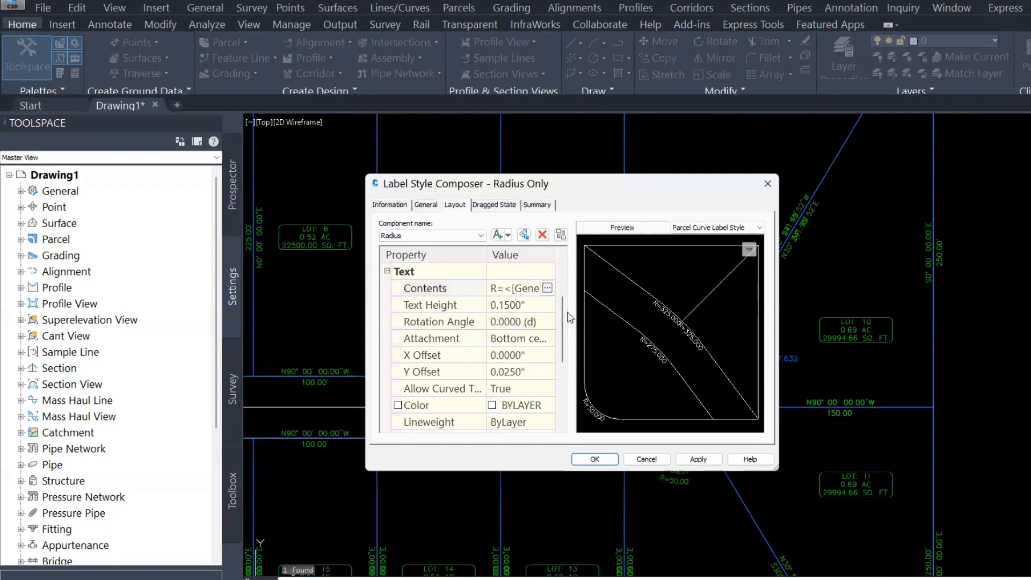
{"action": "left_click", "coordinate": [547, 288]}
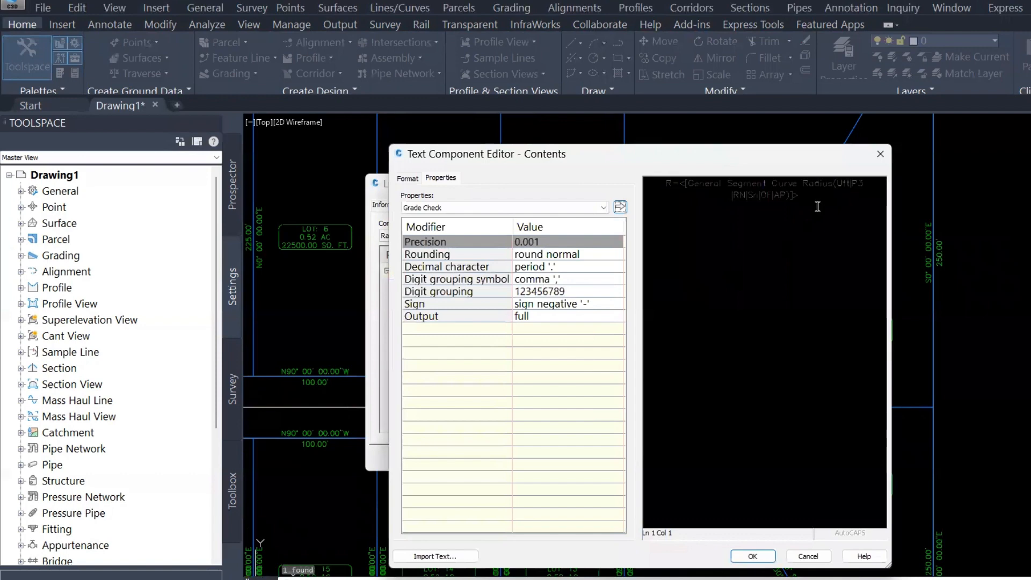
{"action": "key", "text": "Return"}
{"action": "key", "text": "Return"}
{"action": "left_click", "coordinate": [501, 207]}
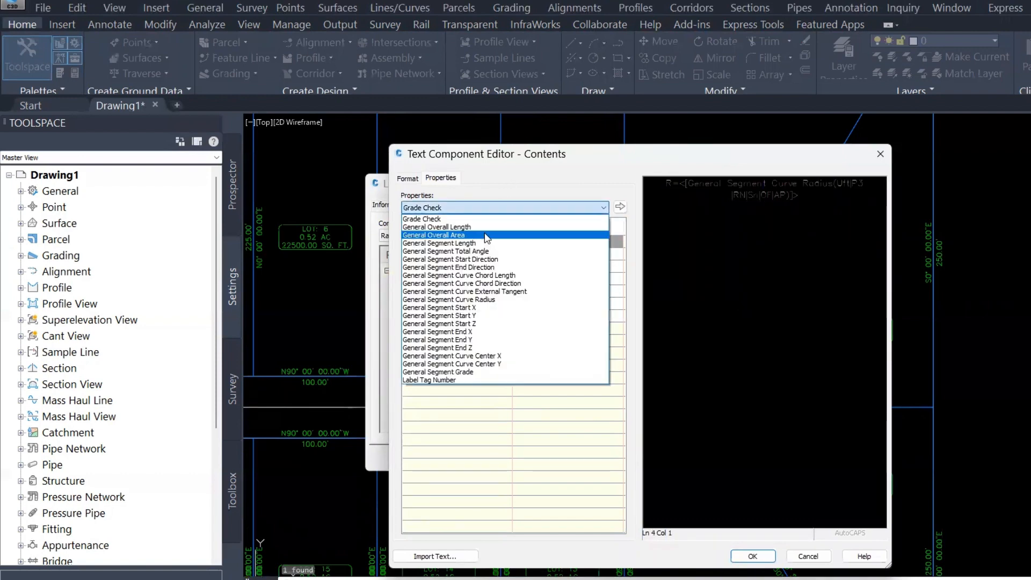
{"action": "left_click", "coordinate": [457, 228]}
{"action": "left_click", "coordinate": [620, 207]}
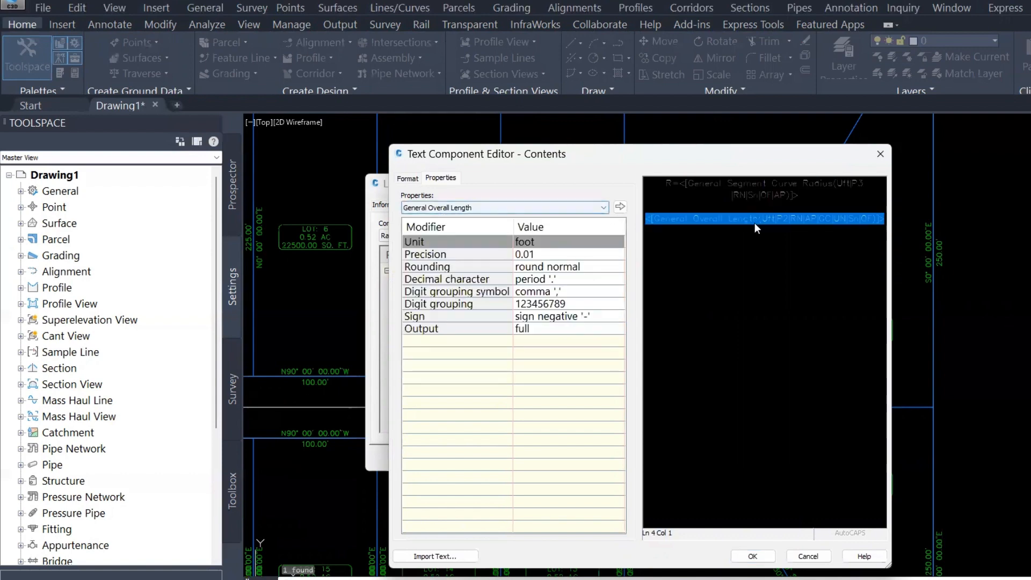
{"action": "key", "text": "Right"}
{"action": "key", "text": "Return"}
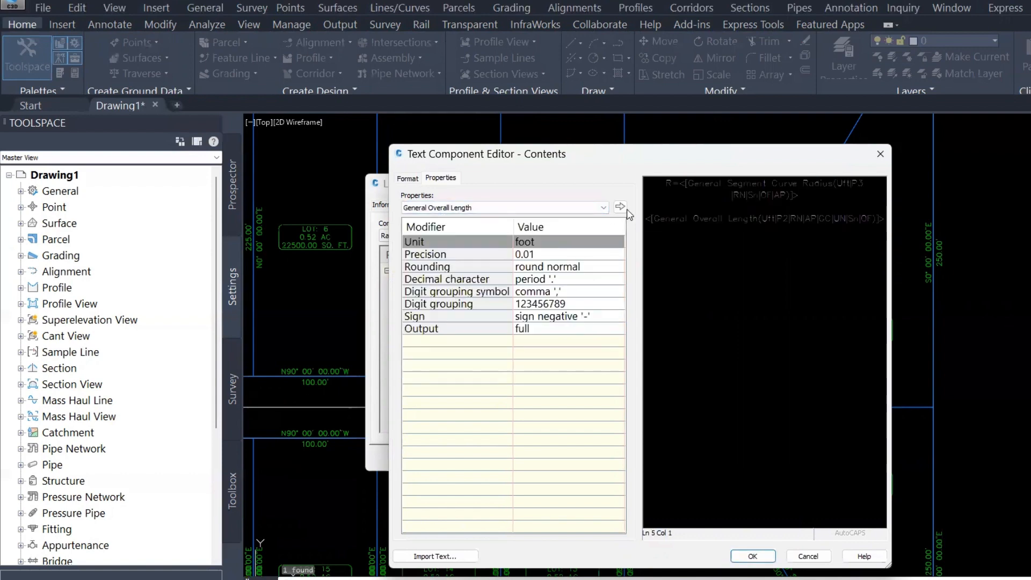
{"action": "left_click", "coordinate": [603, 207]}
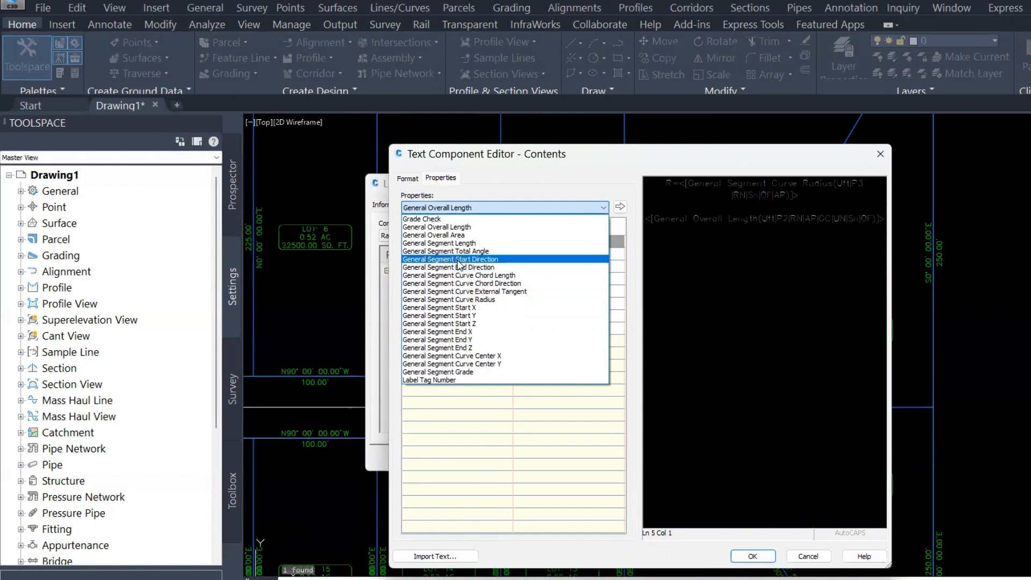
{"action": "left_click", "coordinate": [463, 208]}
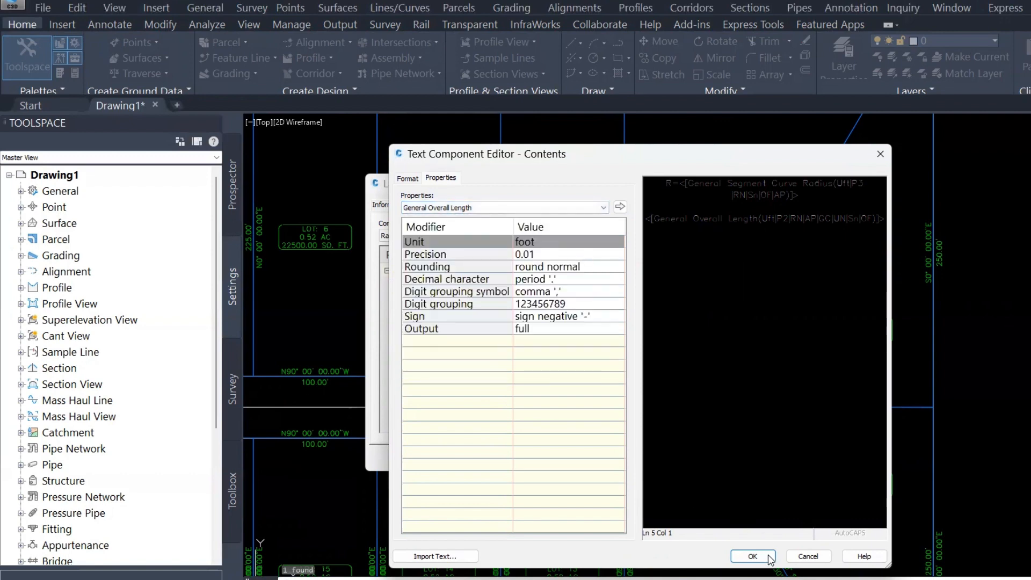
{"action": "left_click", "coordinate": [752, 556]}
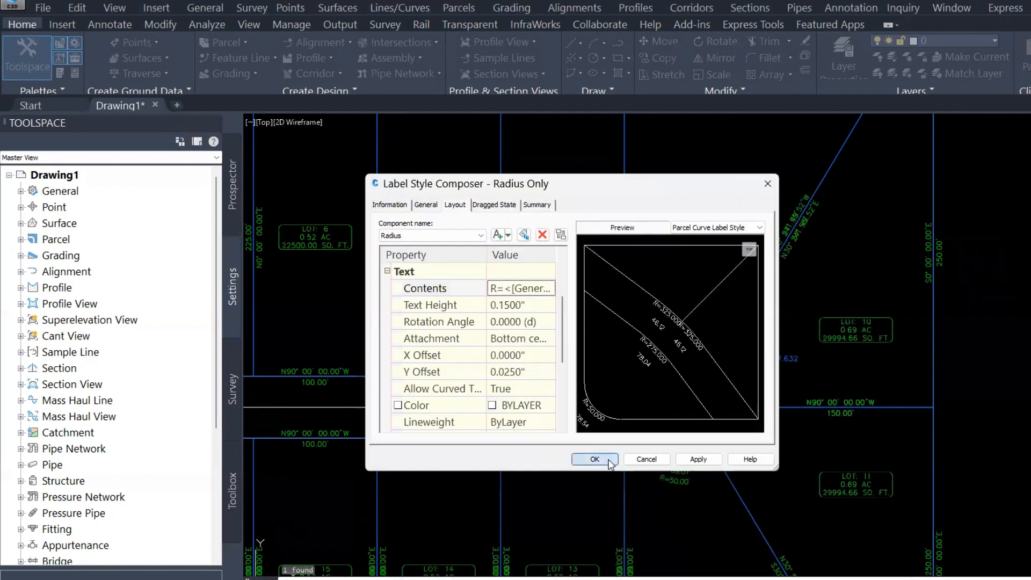
{"action": "left_click", "coordinate": [600, 460]}
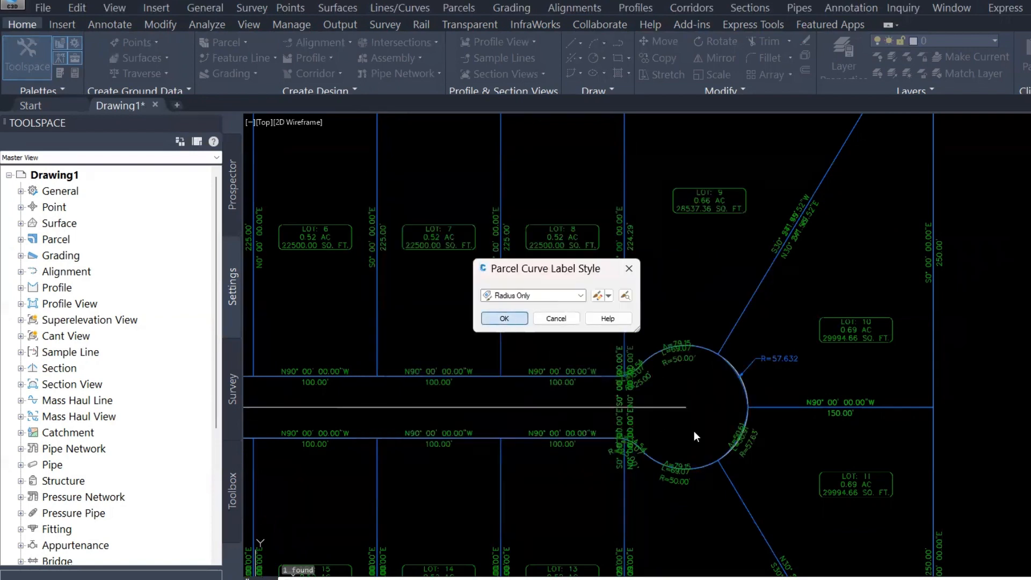
{"action": "key", "text": "Return"}
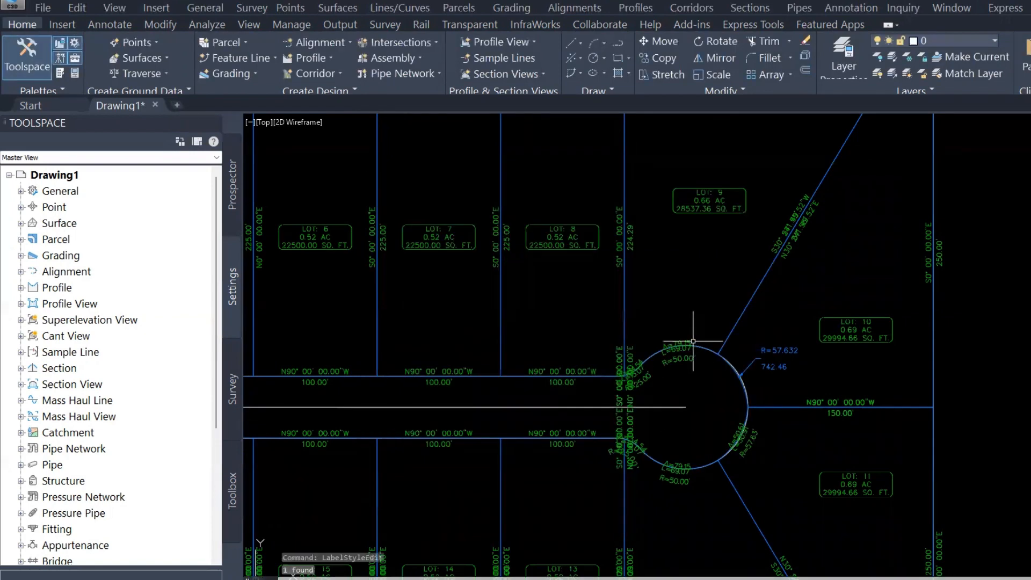
{"action": "key", "text": "Escape"}
{"action": "scroll", "coordinate": [529, 350], "scroll_direction": "down", "scroll_amount": 5}
{"action": "key", "text": "Escape"}
{"action": "scroll", "coordinate": [410, 284], "scroll_direction": "up", "scroll_amount": 2}
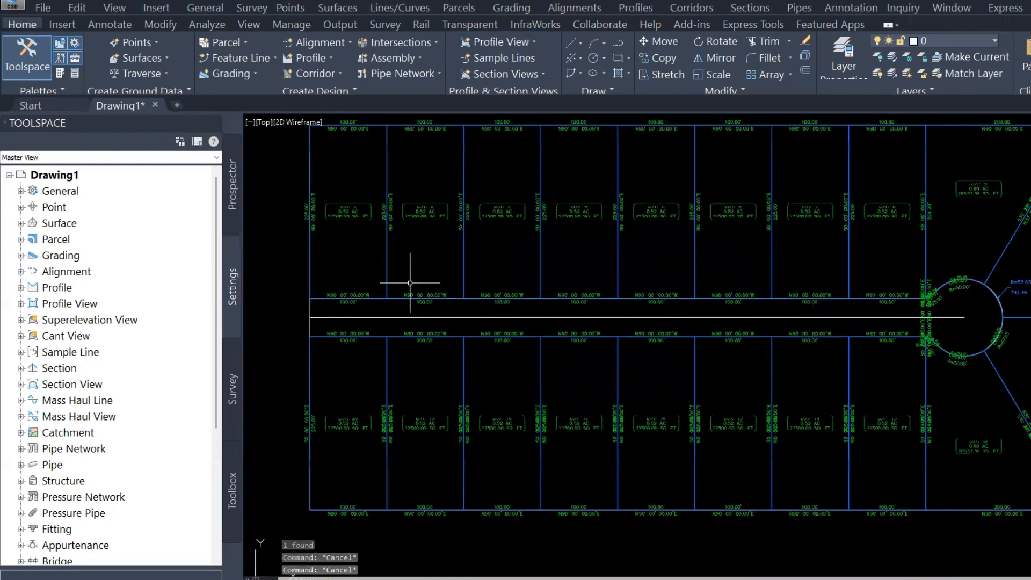
{"action": "key", "text": "Escape"}
{"action": "scroll", "coordinate": [410, 283], "scroll_direction": "down", "scroll_amount": 2}
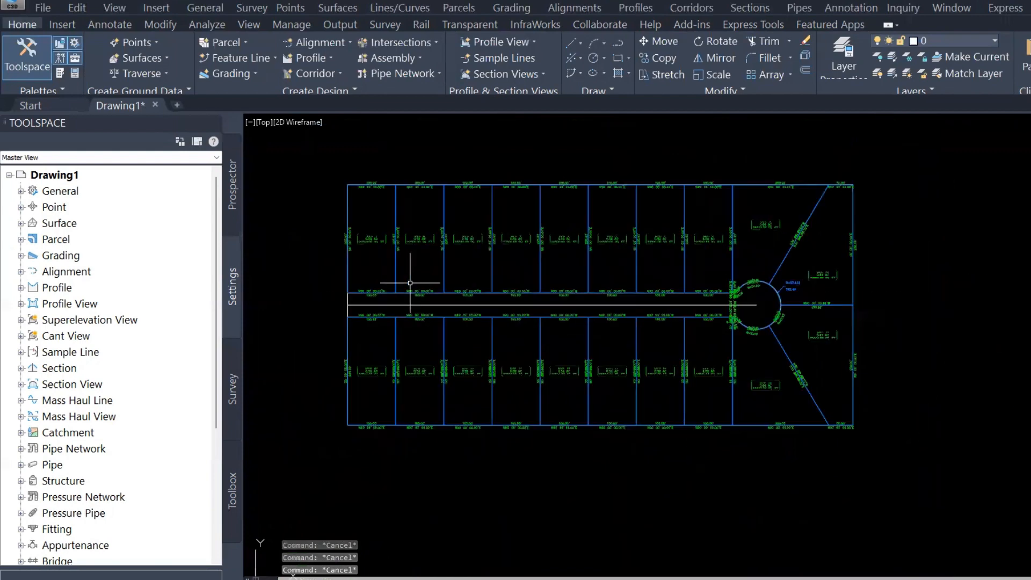
{"action": "scroll", "coordinate": [357, 167], "scroll_direction": "up", "scroll_amount": 2}
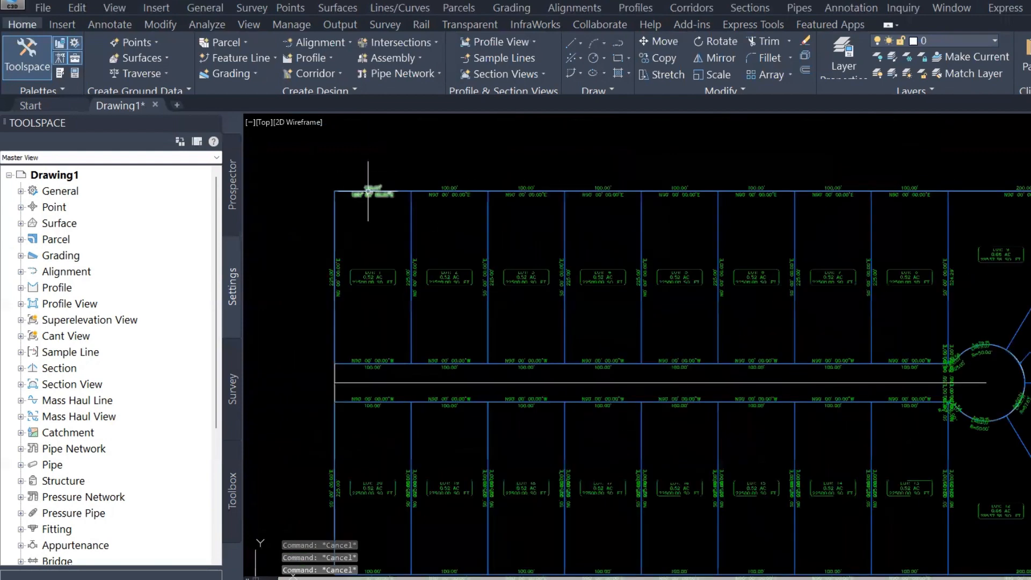
Delete the segment labels around lot 1, including its west, north and lot 1–2 boundary labels
{"action": "left_click", "coordinate": [368, 192]}
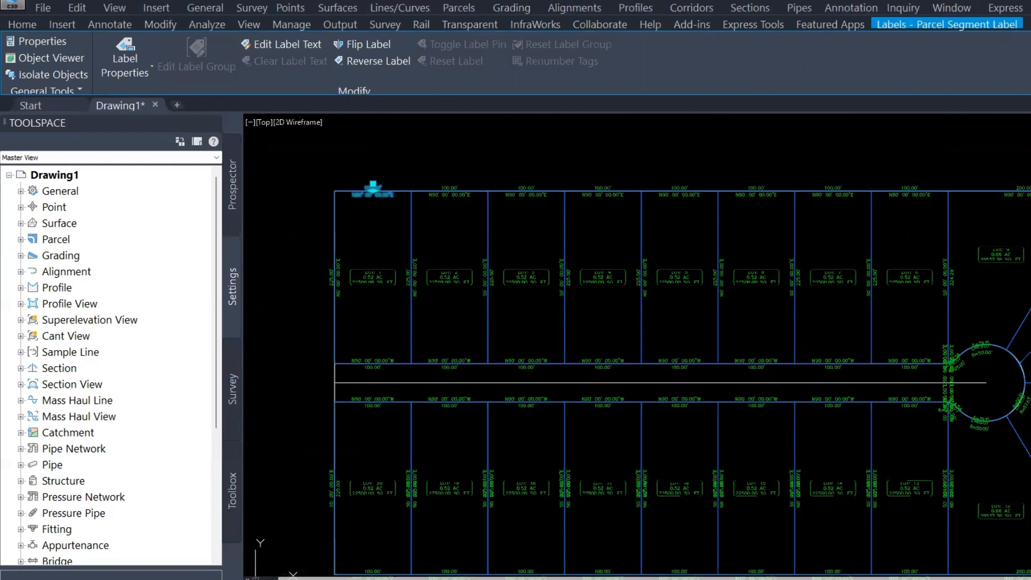
{"action": "left_click", "coordinate": [333, 277]}
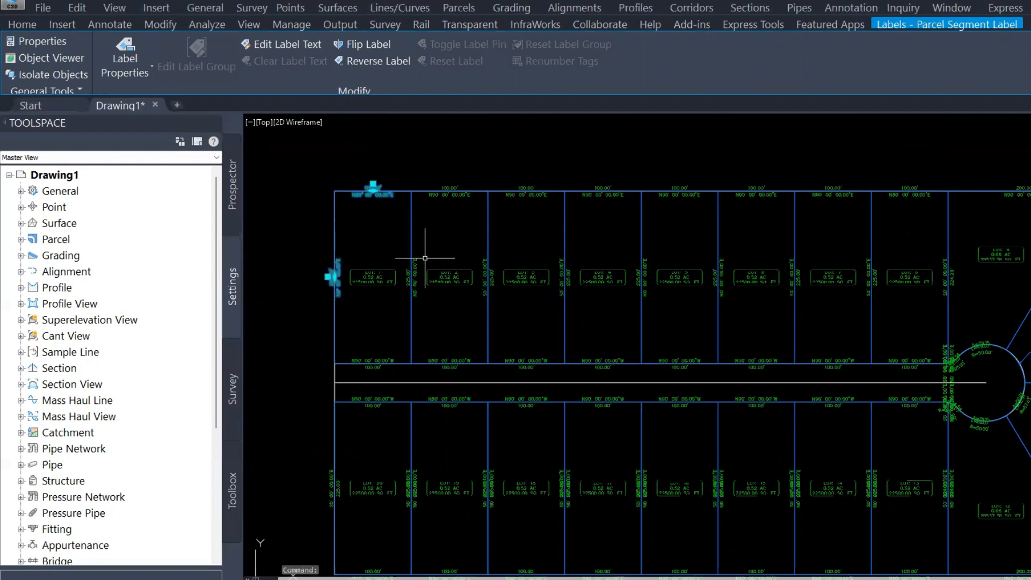
{"action": "left_click", "coordinate": [412, 274]}
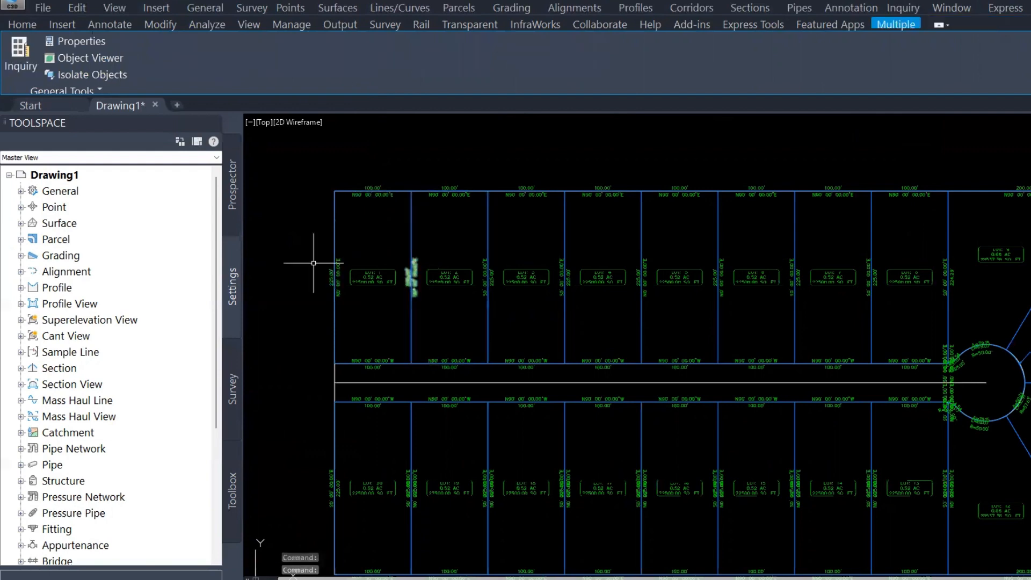
{"action": "key", "text": "Escape"}
{"action": "key", "text": "Escape"}
{"action": "key", "text": "Escape"}
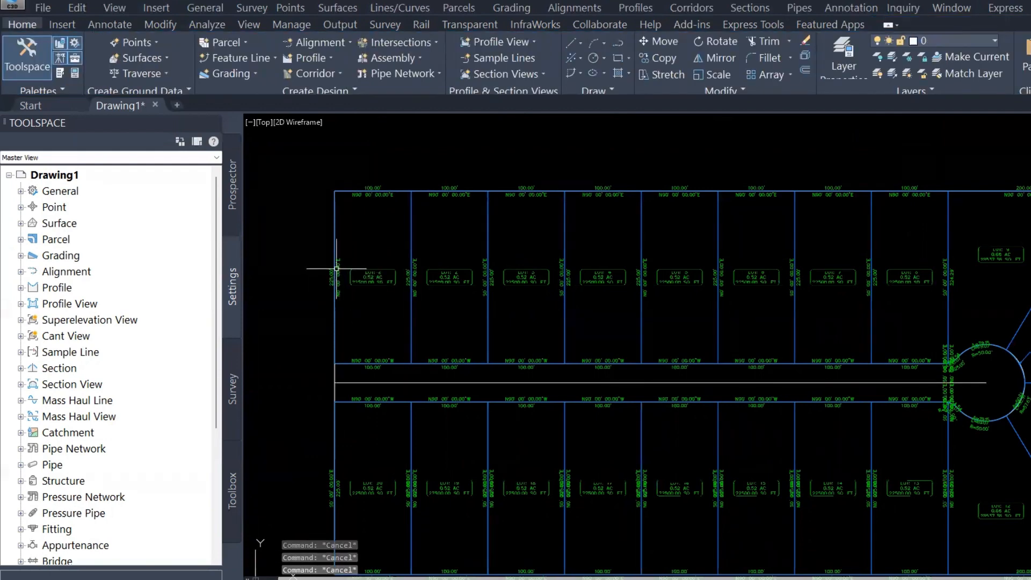
{"action": "left_click", "coordinate": [334, 276]}
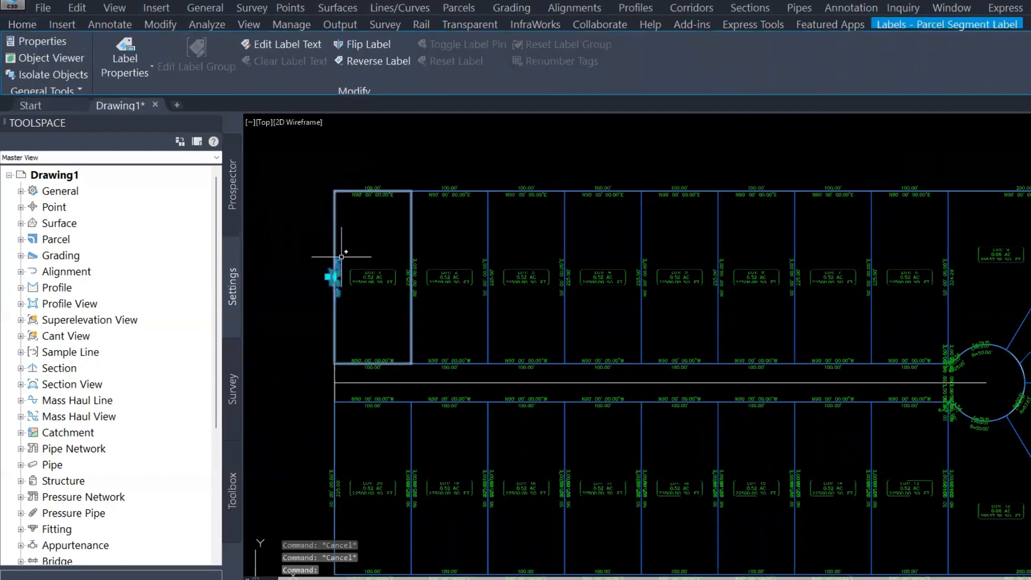
{"action": "key", "text": "Escape"}
{"action": "key", "text": "Escape"}
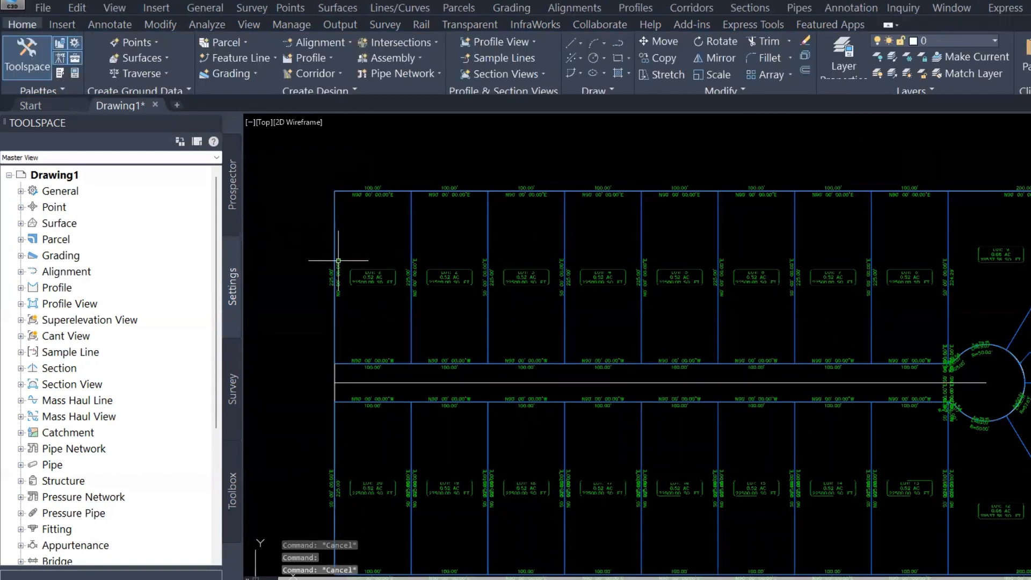
{"action": "scroll", "coordinate": [348, 230], "scroll_direction": "up", "scroll_amount": 2}
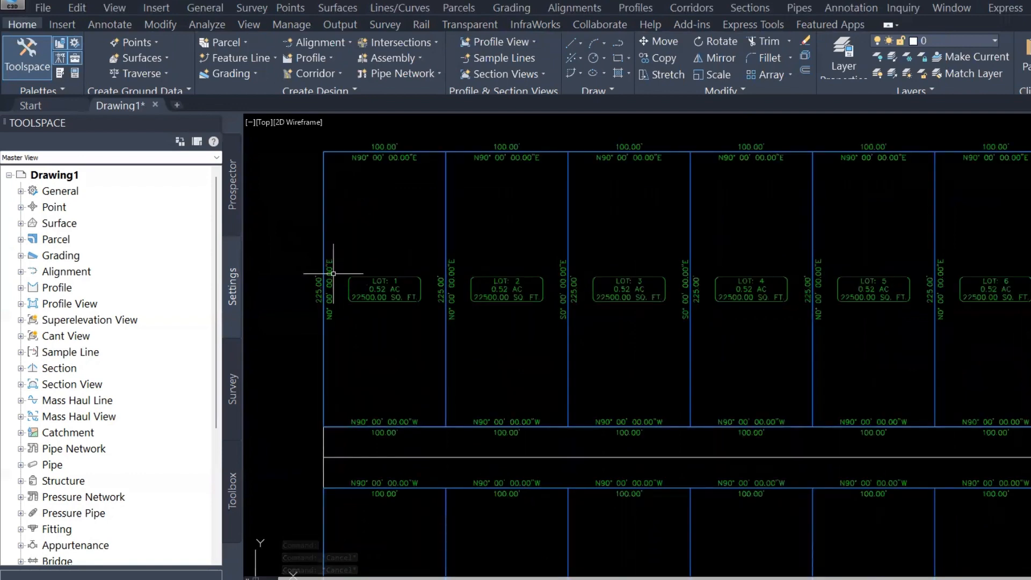
{"action": "left_click", "coordinate": [333, 273]}
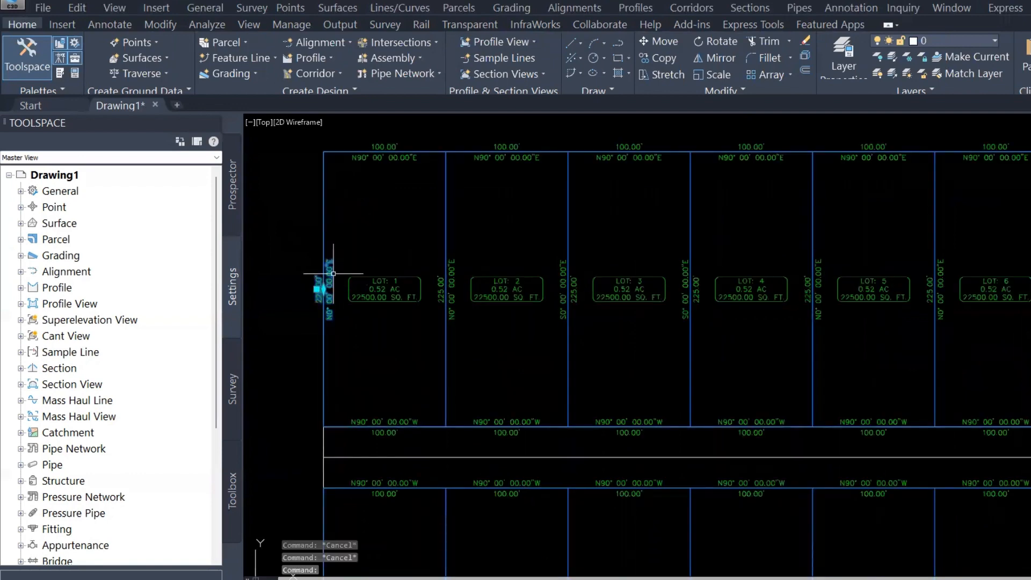
{"action": "left_click", "coordinate": [378, 155]}
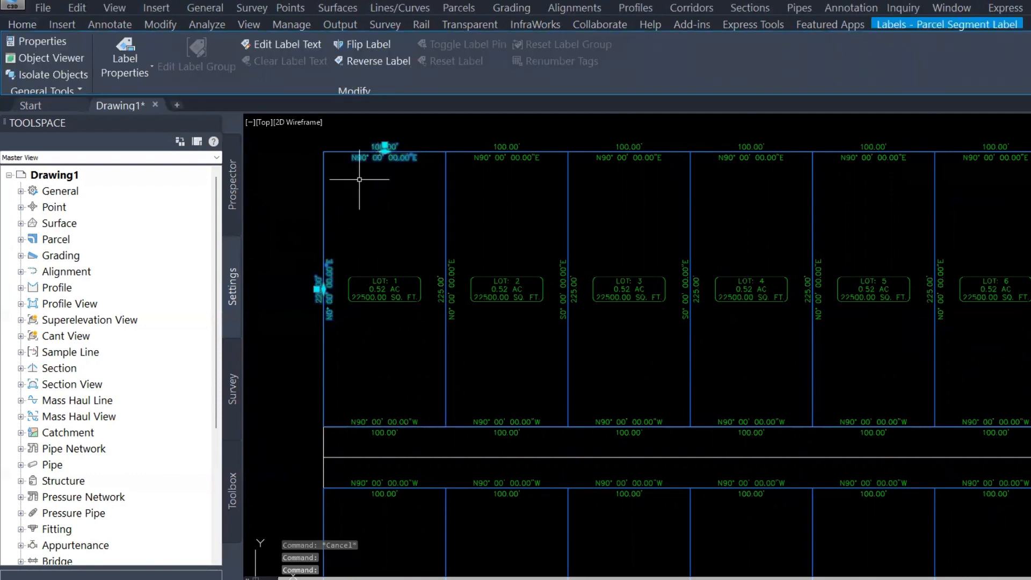
{"action": "key", "text": "Delete"}
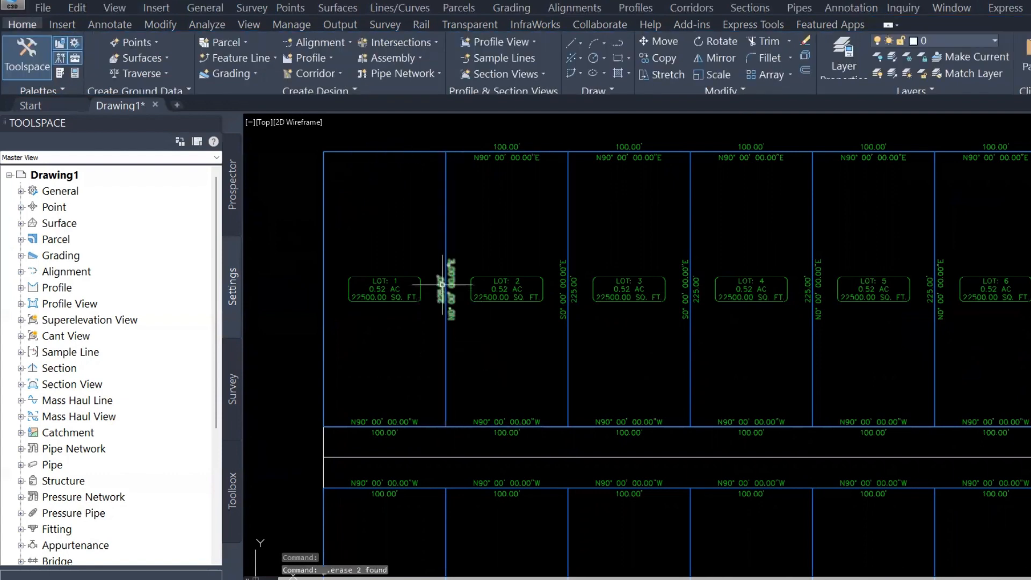
{"action": "left_click", "coordinate": [442, 284]}
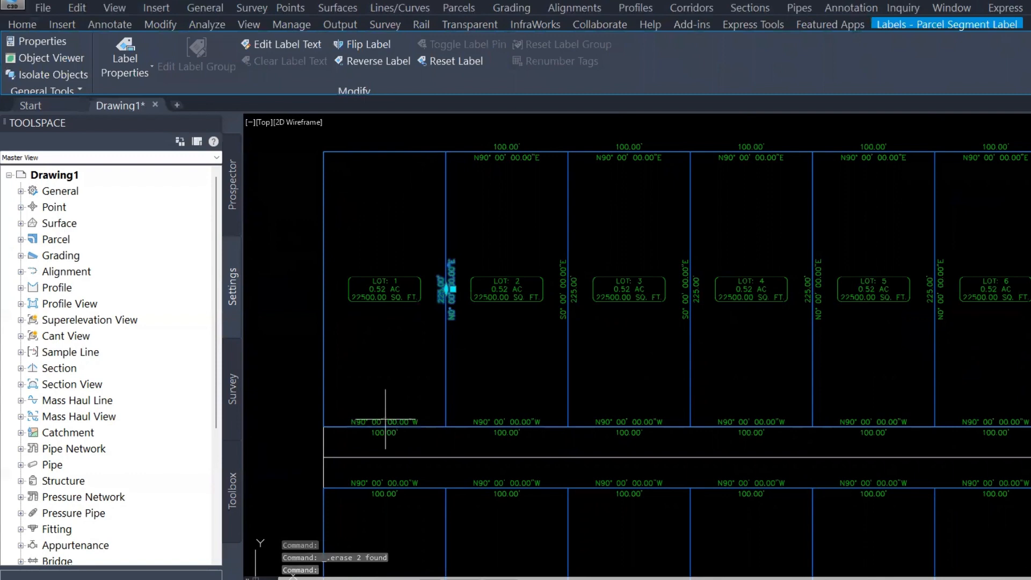
{"action": "key", "text": "Delete"}
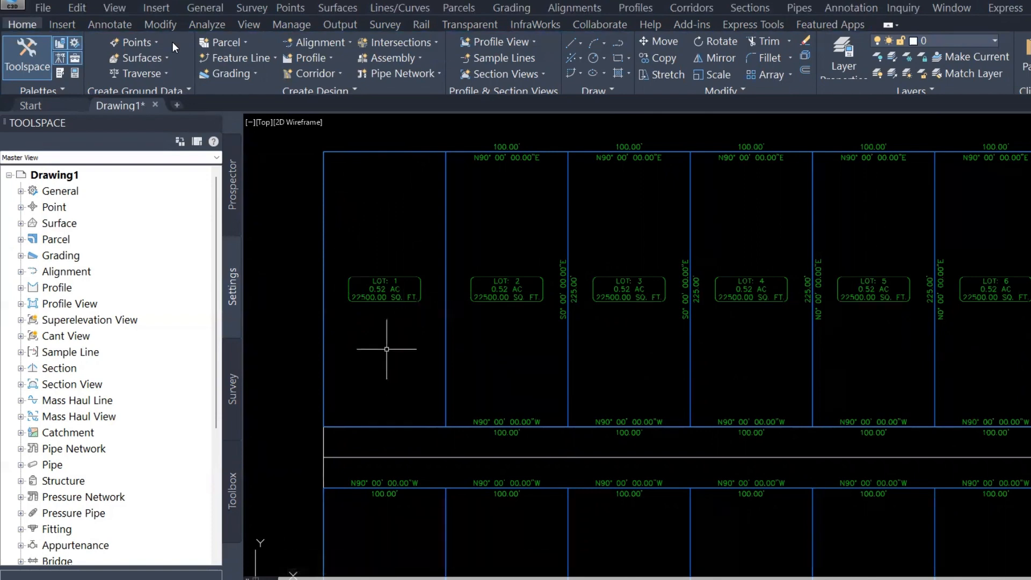
Start adding parcel single-segment labels and make a copy of the Bearing and Distance line label style
{"action": "left_click", "coordinate": [108, 24]}
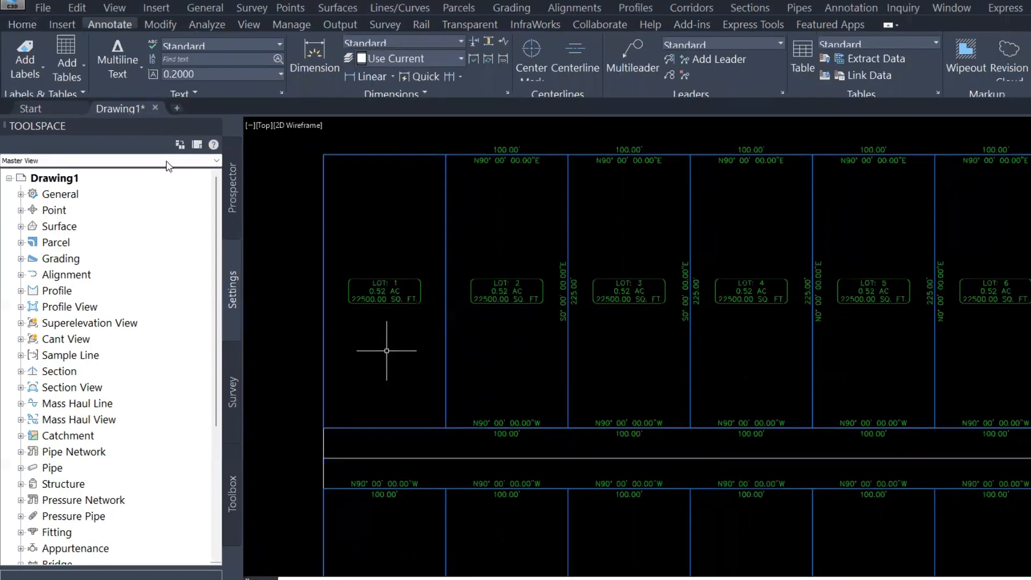
{"action": "left_click", "coordinate": [33, 53]}
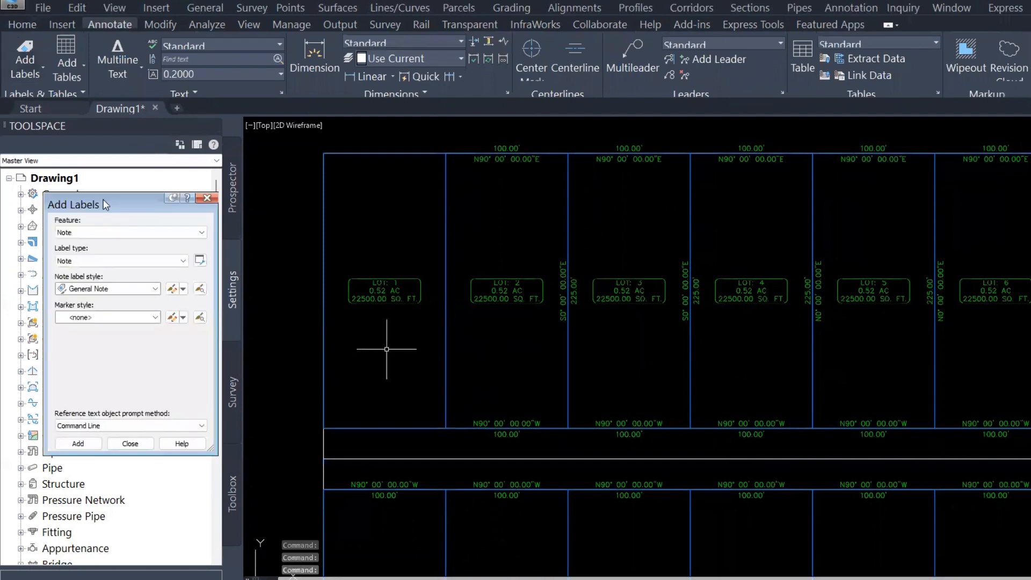
{"action": "left_click_drag", "start_coordinate": [105, 204], "coordinate": [381, 144]}
{"action": "left_click", "coordinate": [385, 171]}
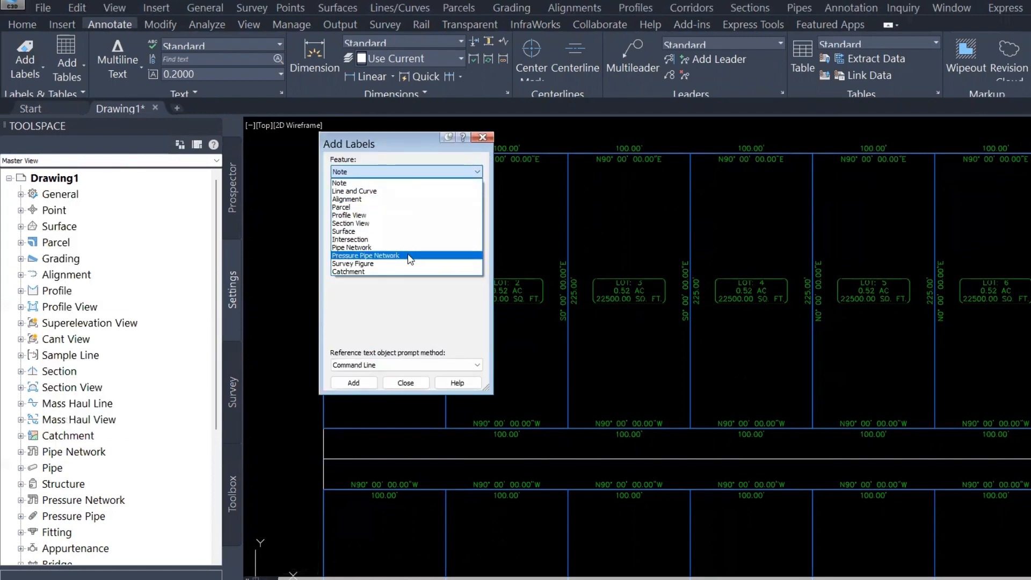
{"action": "left_click", "coordinate": [339, 207]}
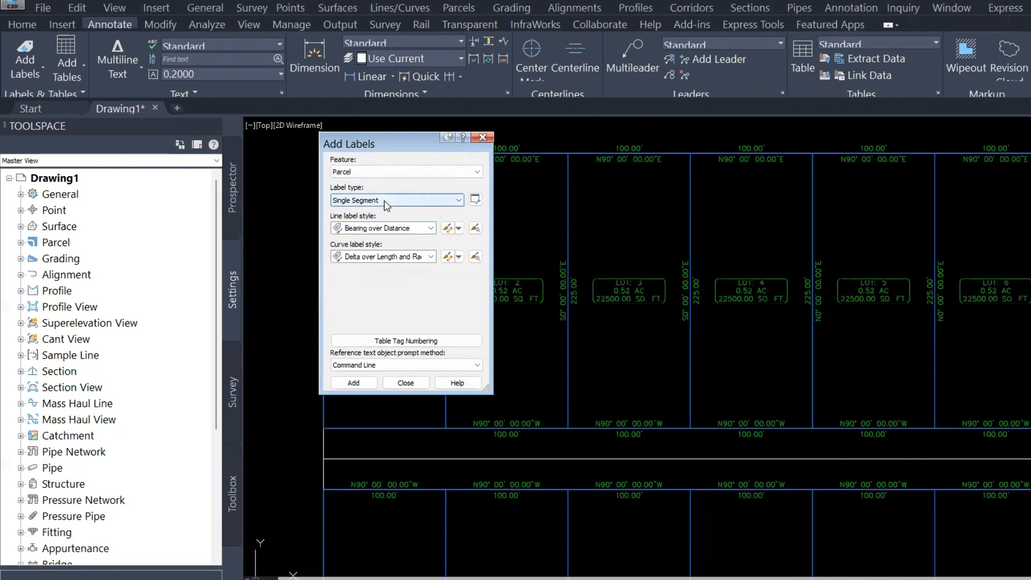
{"action": "left_click", "coordinate": [397, 228]}
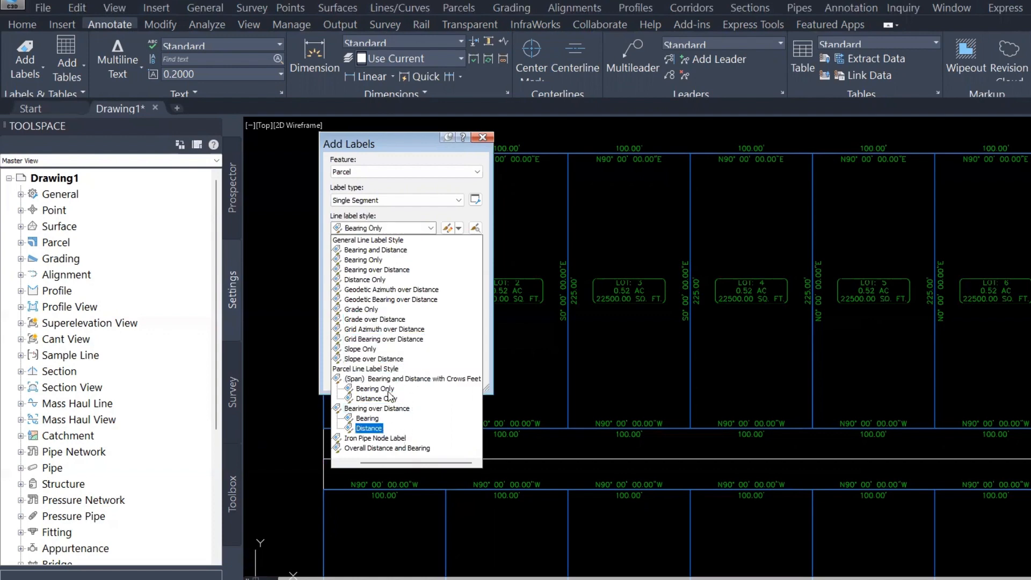
{"action": "left_click", "coordinate": [368, 255]}
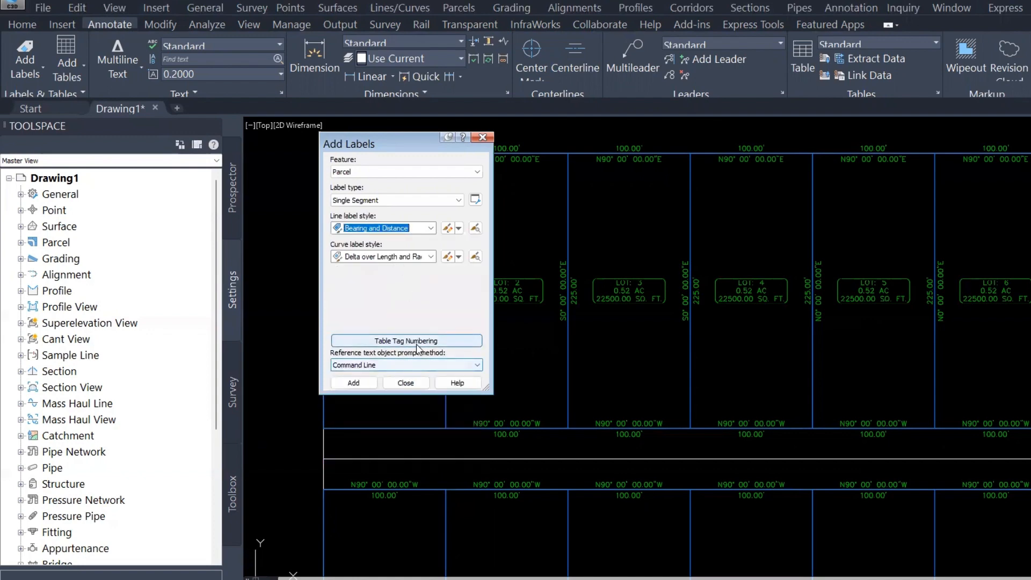
{"action": "left_click", "coordinate": [463, 230]}
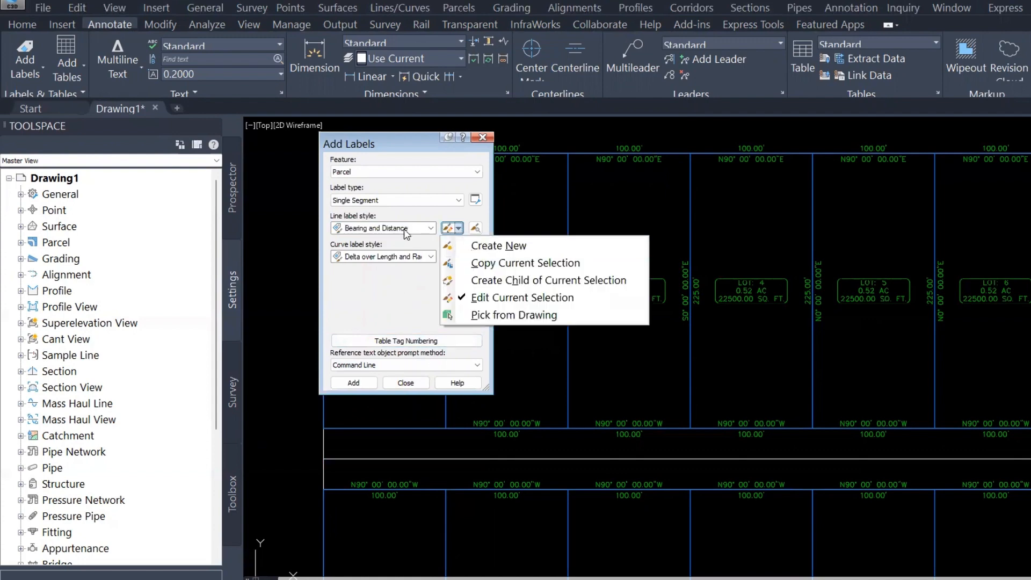
{"action": "left_click", "coordinate": [507, 264]}
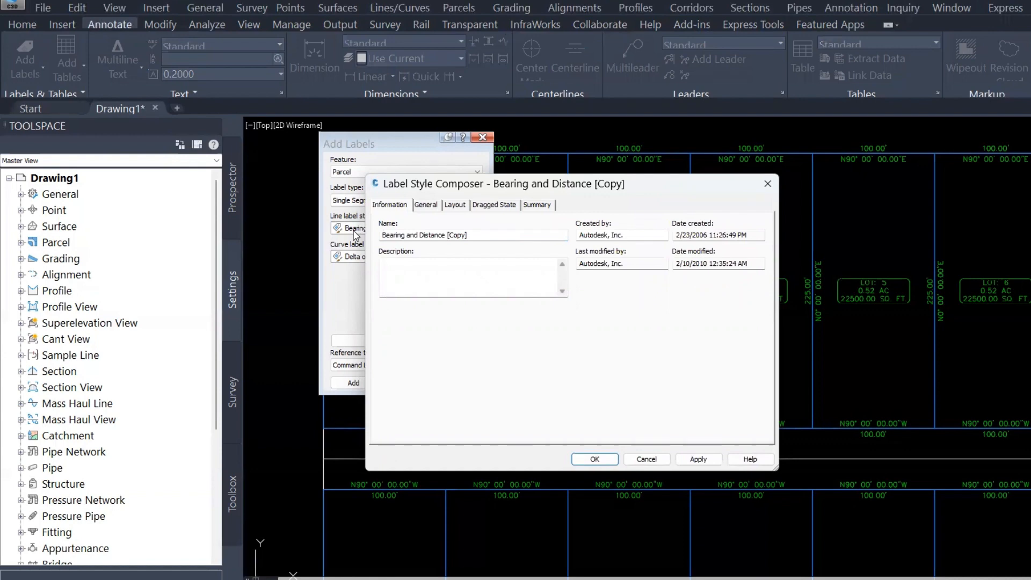
Name the copied line label style Tags Line segment
{"action": "left_click_drag", "start_coordinate": [473, 233], "coordinate": [350, 230]}
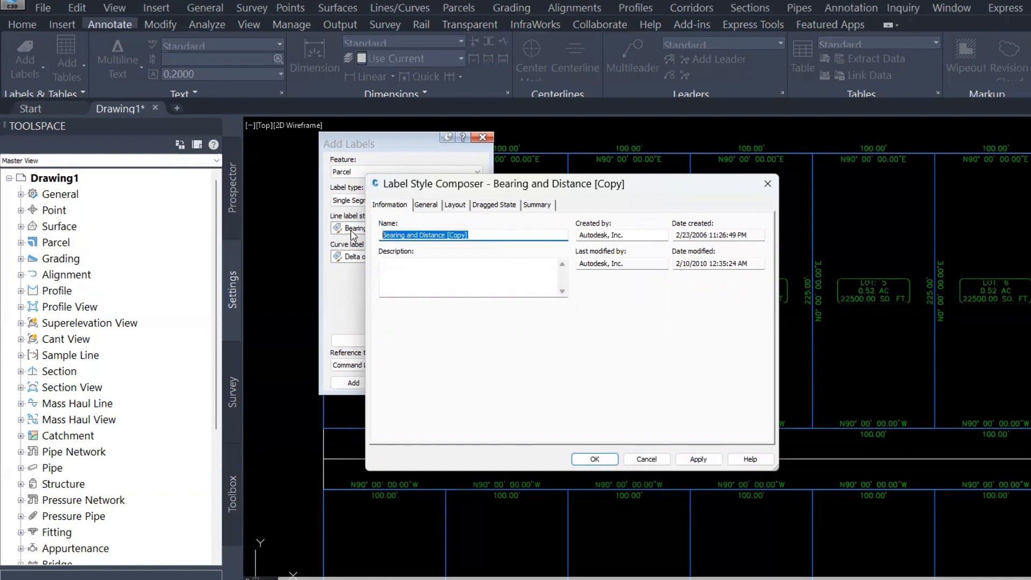
{"action": "type", "text": "Tags Line segment"}
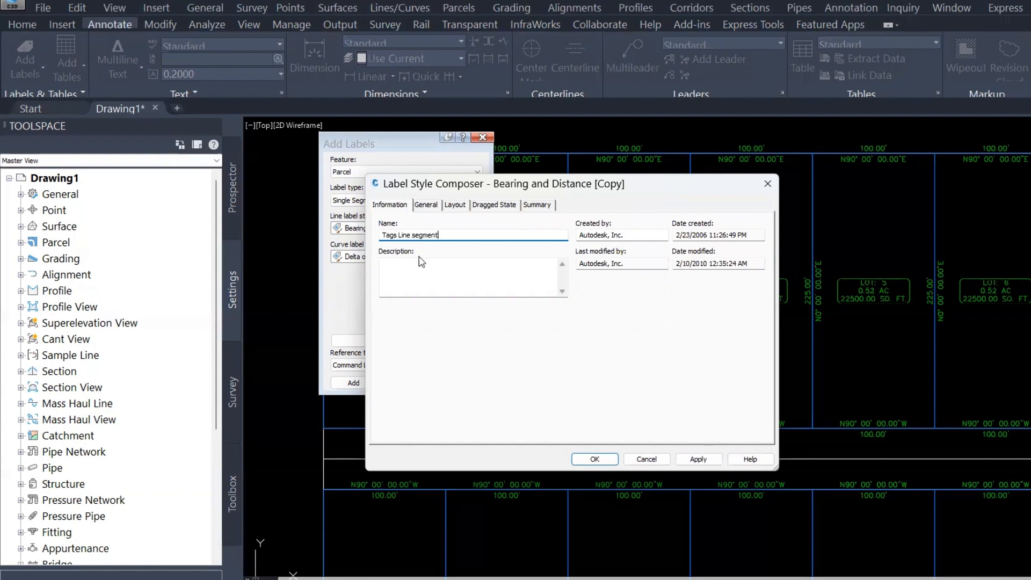
{"action": "left_click", "coordinate": [429, 206]}
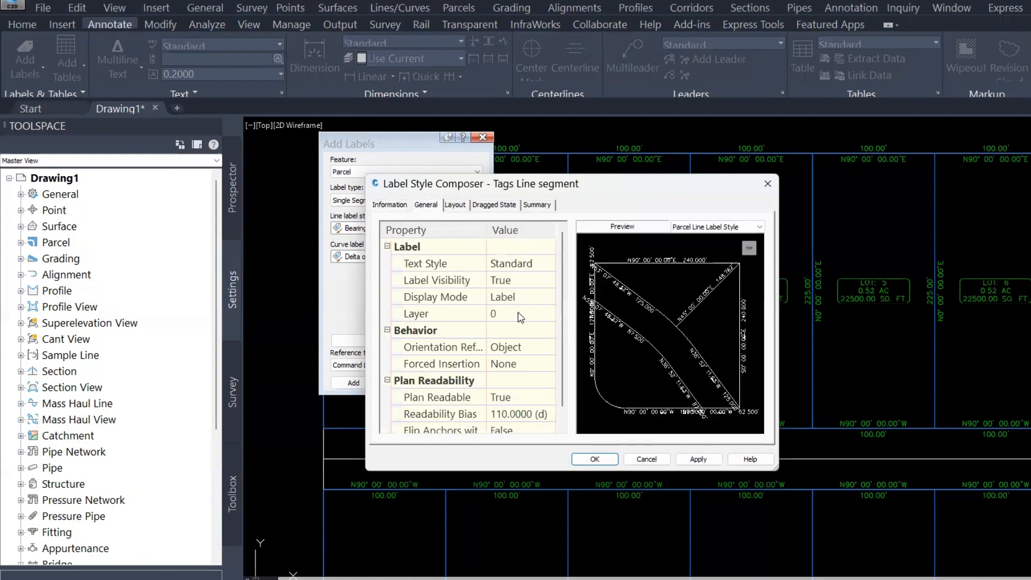
{"action": "left_click", "coordinate": [514, 267]}
{"action": "left_click", "coordinate": [547, 264]}
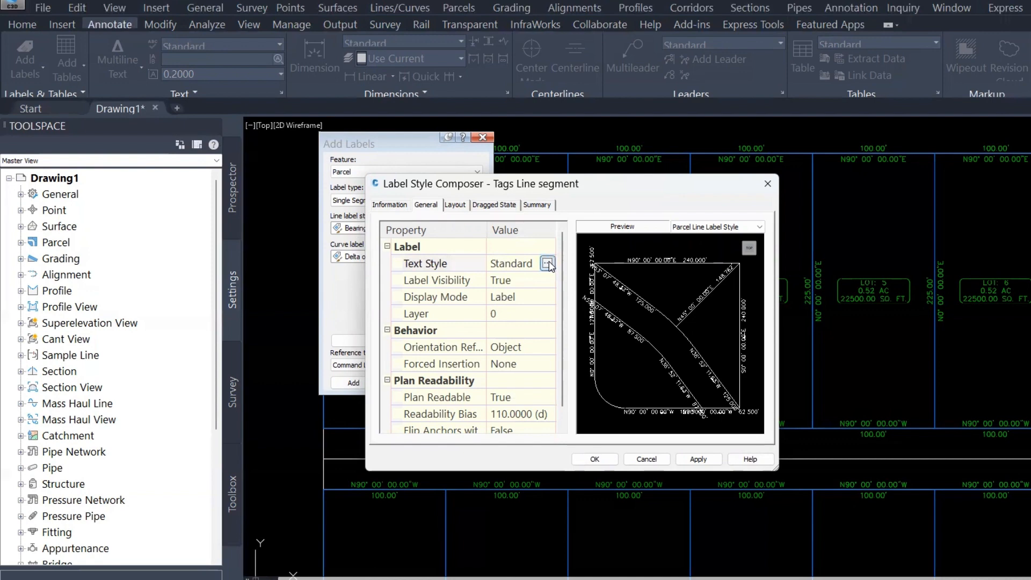
{"action": "left_click", "coordinate": [481, 243]}
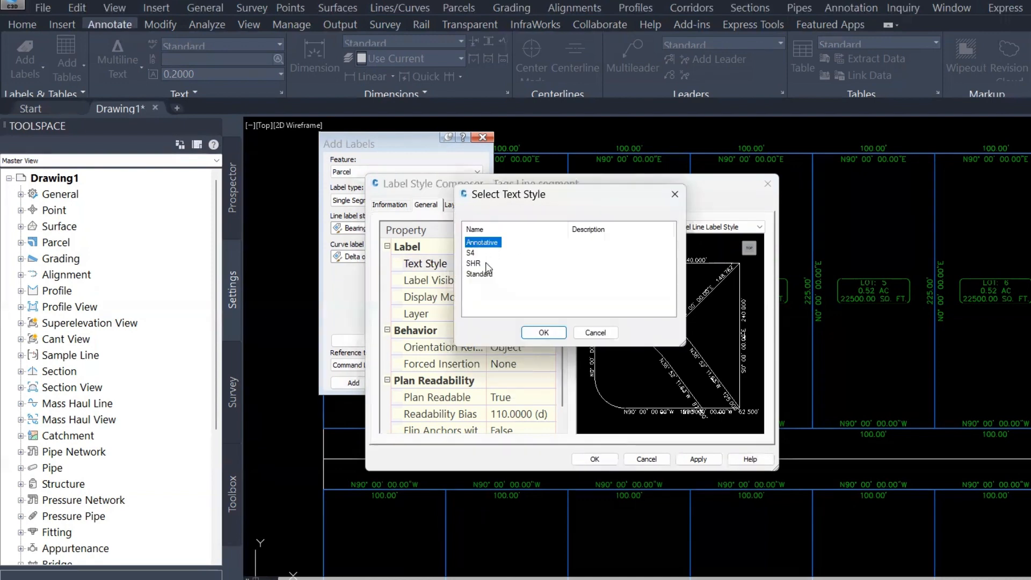
{"action": "left_click", "coordinate": [537, 333]}
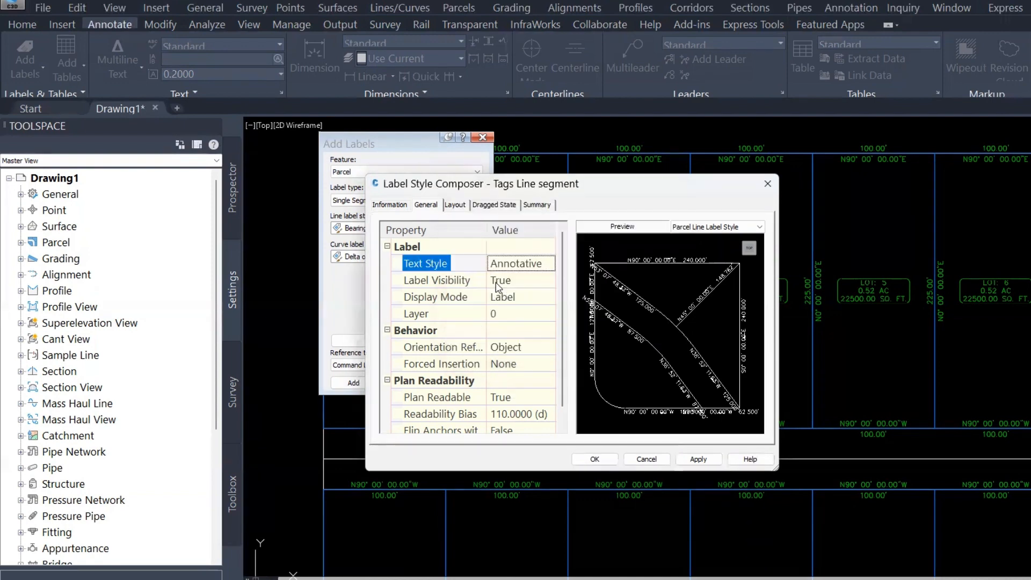
{"action": "left_click", "coordinate": [521, 264]}
{"action": "left_click", "coordinate": [547, 264]}
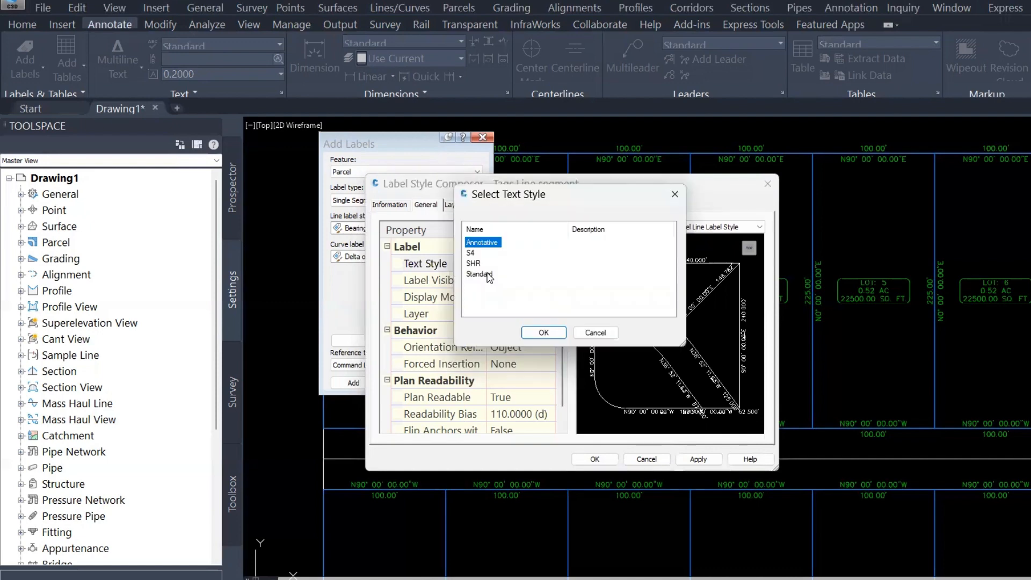
{"action": "left_click", "coordinate": [479, 274]}
{"action": "left_click", "coordinate": [544, 333]}
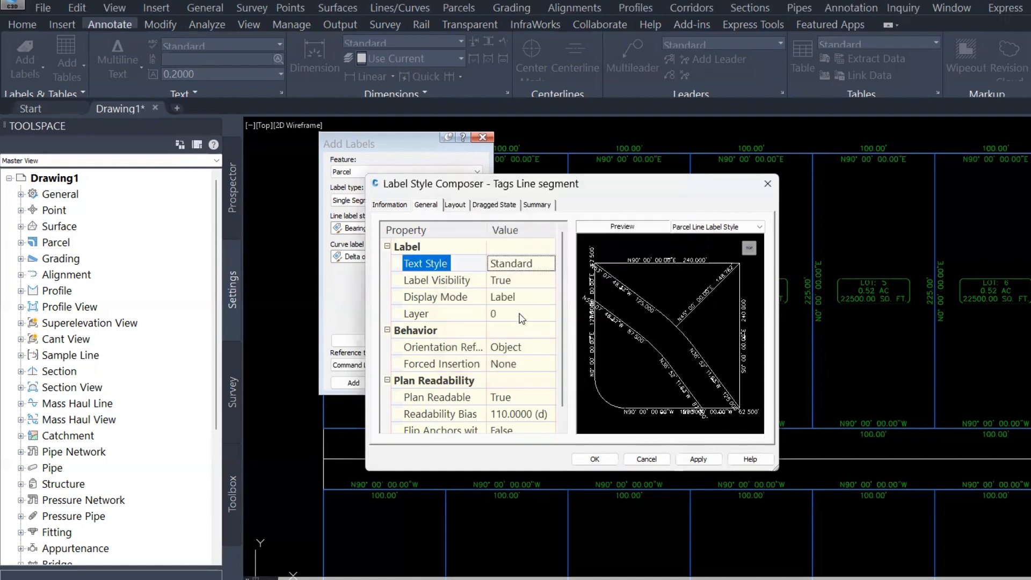
Set the Tags Line segment style's display mode to Tag
{"action": "left_click", "coordinate": [454, 205]}
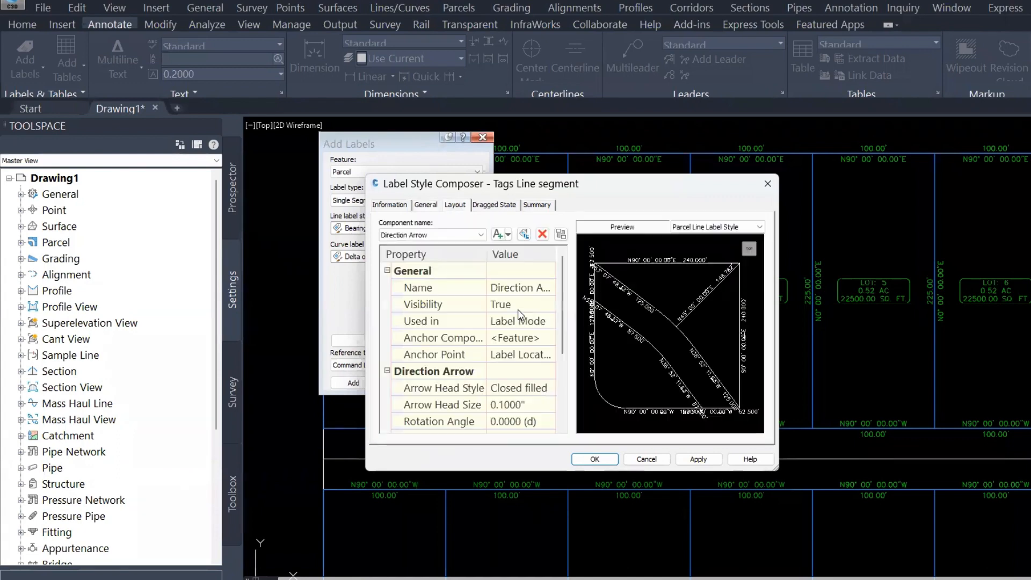
{"action": "left_click", "coordinate": [425, 204]}
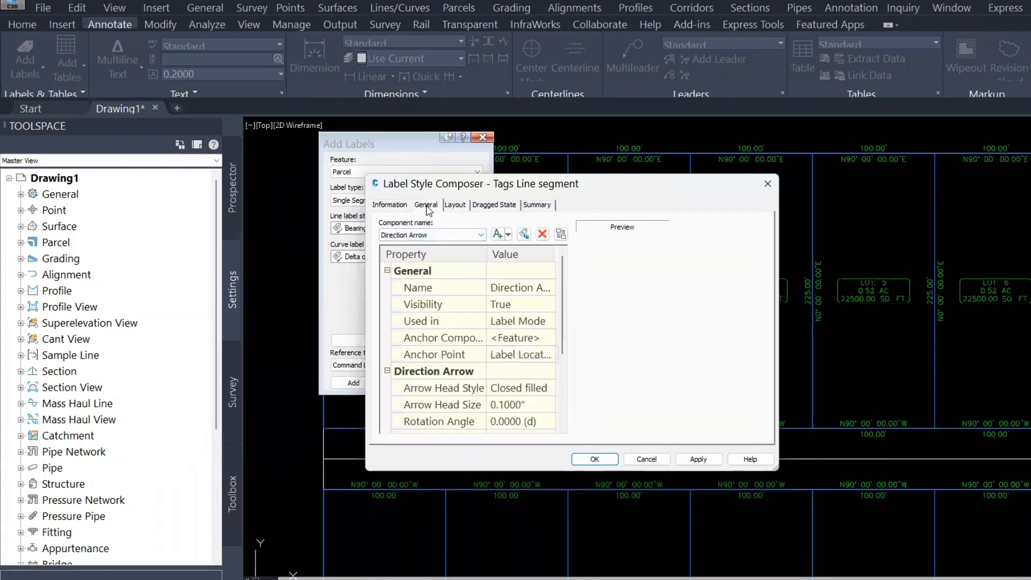
{"action": "left_click", "coordinate": [449, 299]}
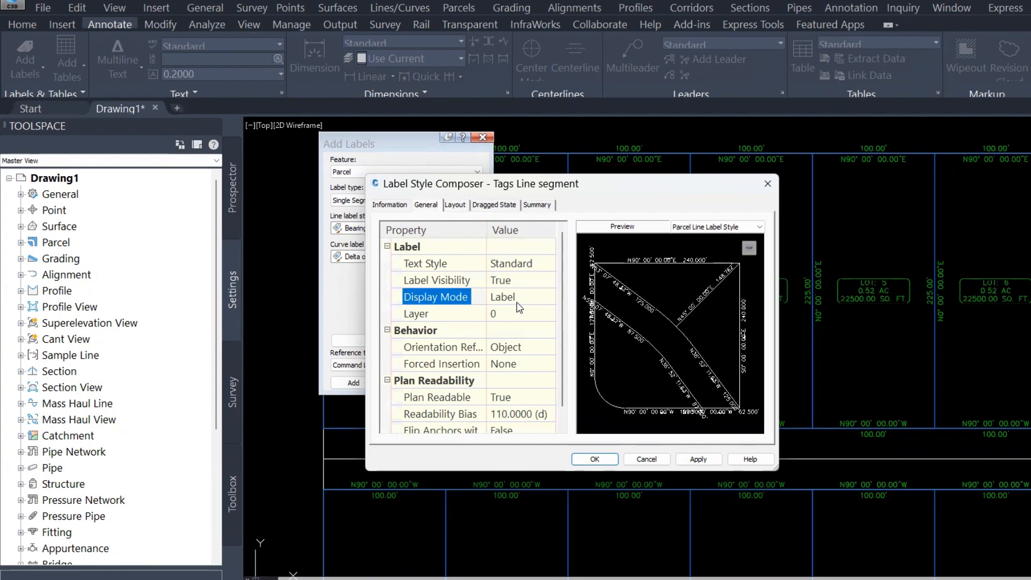
{"action": "left_click", "coordinate": [519, 300]}
{"action": "left_click", "coordinate": [531, 296]}
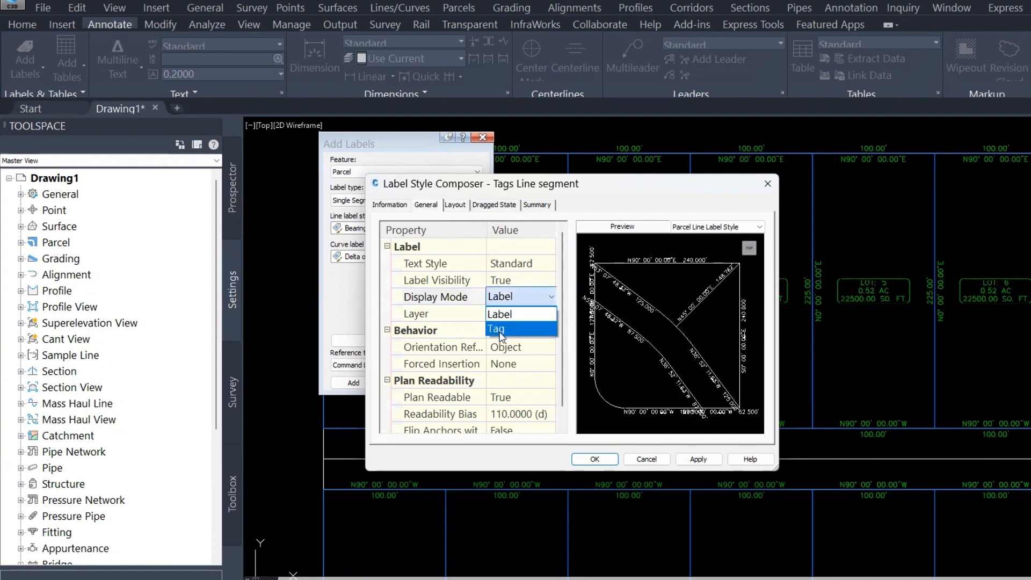
{"action": "left_click", "coordinate": [500, 336]}
{"action": "scroll", "coordinate": [671, 263], "scroll_direction": "up", "scroll_amount": 3}
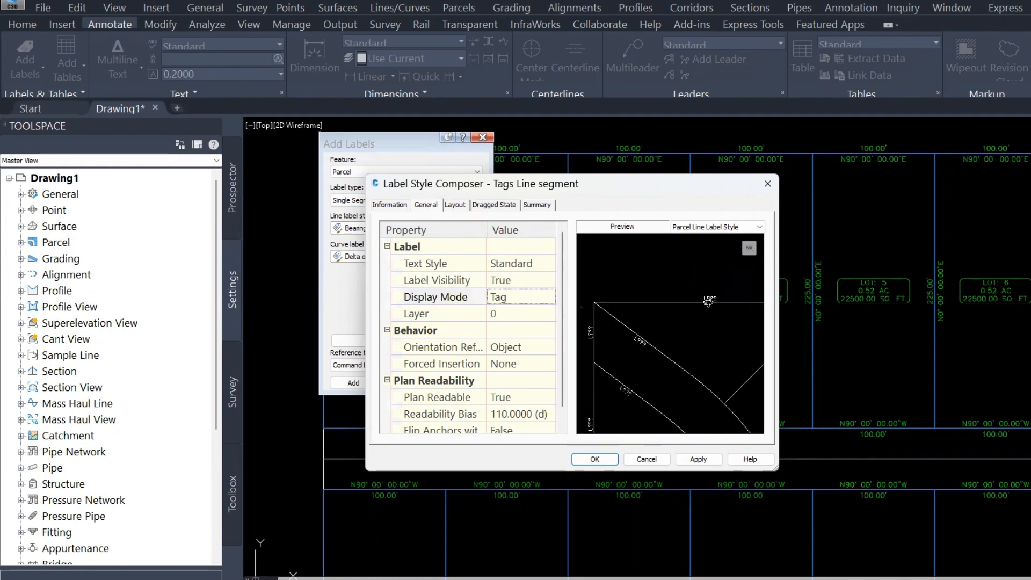
{"action": "scroll", "coordinate": [708, 301], "scroll_direction": "up", "scroll_amount": 5}
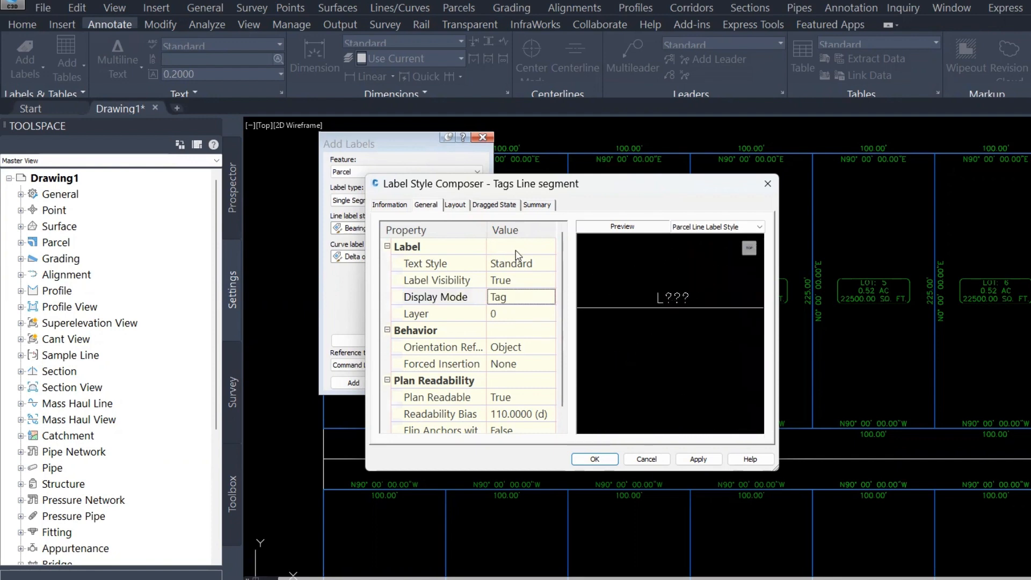
Set the style's direction arrow head size to 0.15 and save the label style
{"action": "left_click", "coordinate": [455, 205]}
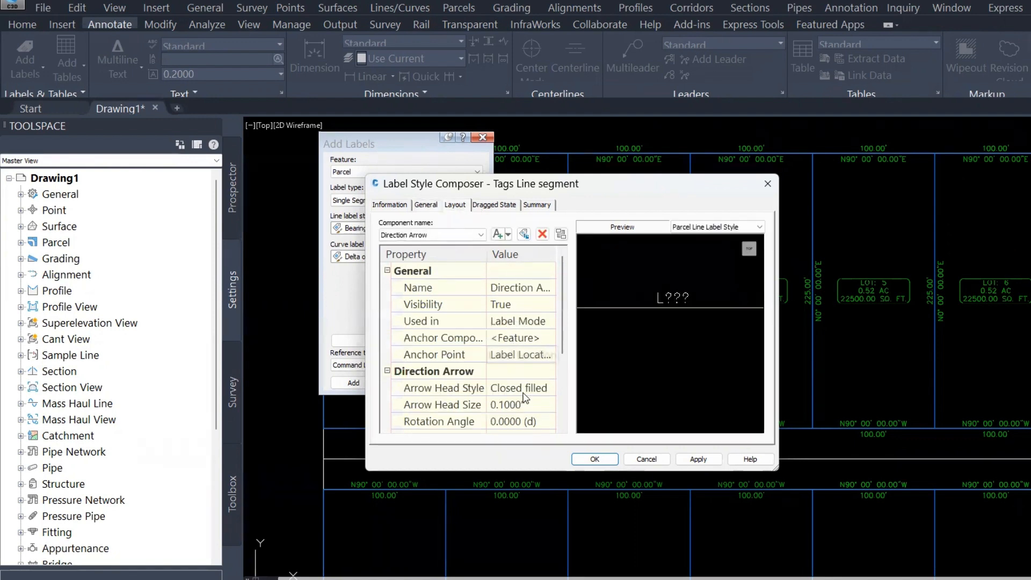
{"action": "scroll", "coordinate": [525, 397], "scroll_direction": "down", "scroll_amount": 3}
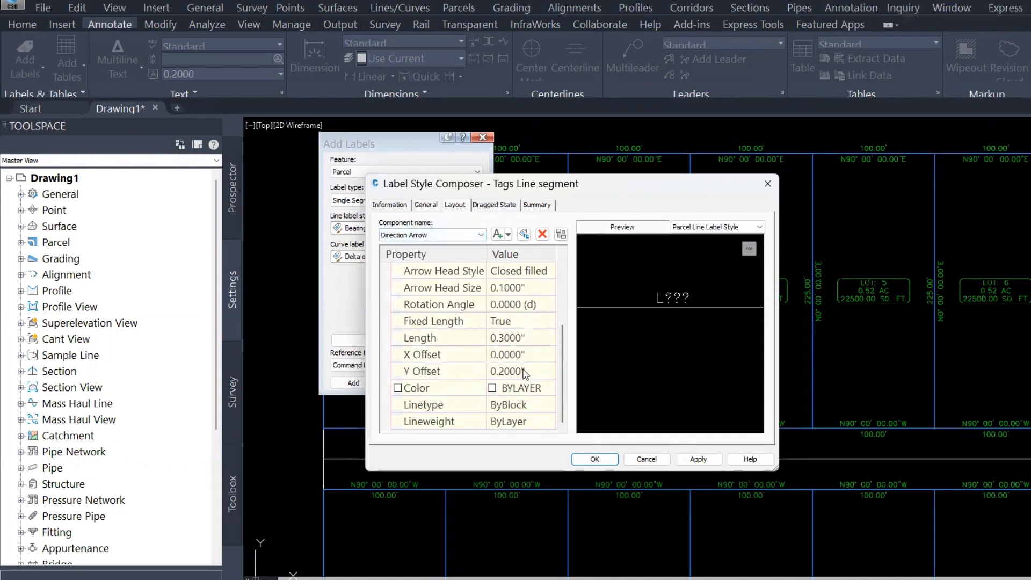
{"action": "scroll", "coordinate": [524, 374], "scroll_direction": "up", "scroll_amount": 1}
{"action": "left_click", "coordinate": [515, 337]}
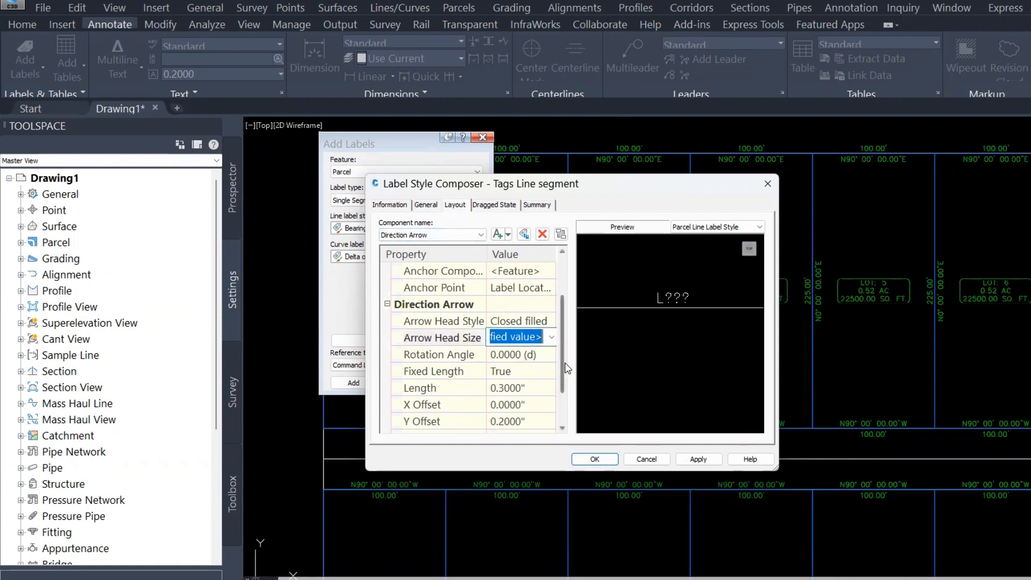
{"action": "type", "text": ".15"}
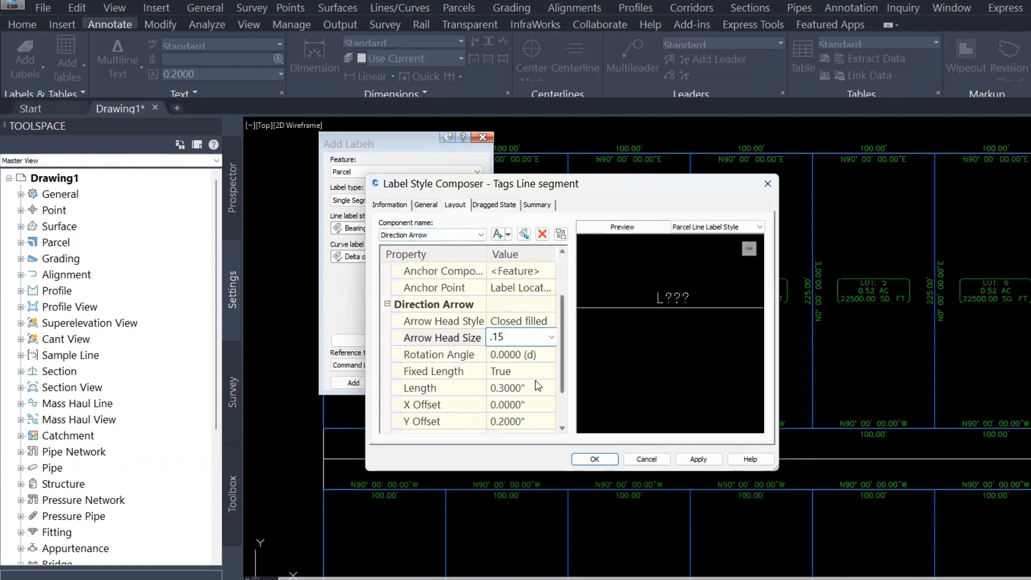
{"action": "left_click", "coordinate": [439, 321]}
{"action": "scroll", "coordinate": [496, 403], "scroll_direction": "down", "scroll_amount": 1}
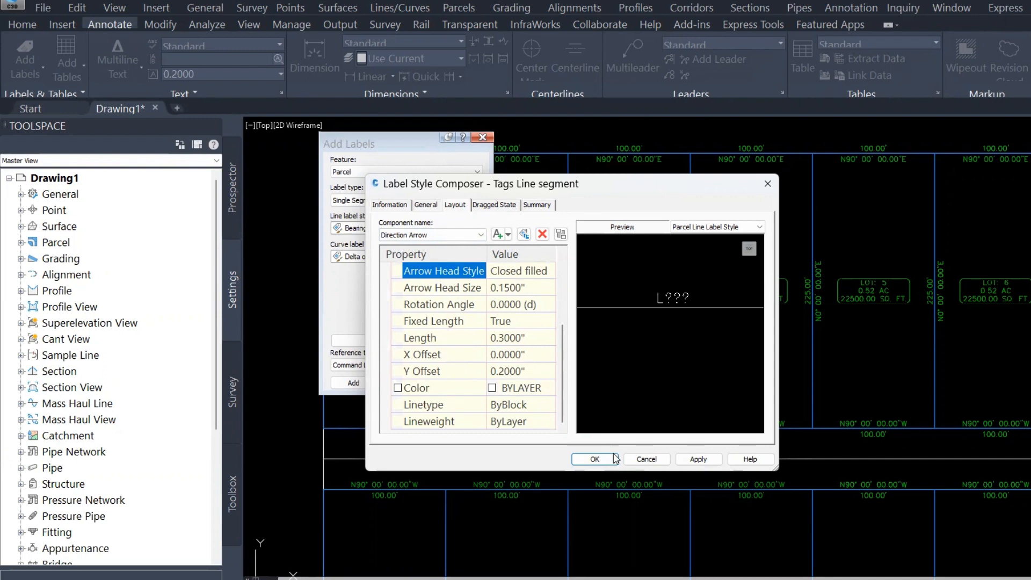
{"action": "left_click", "coordinate": [598, 458]}
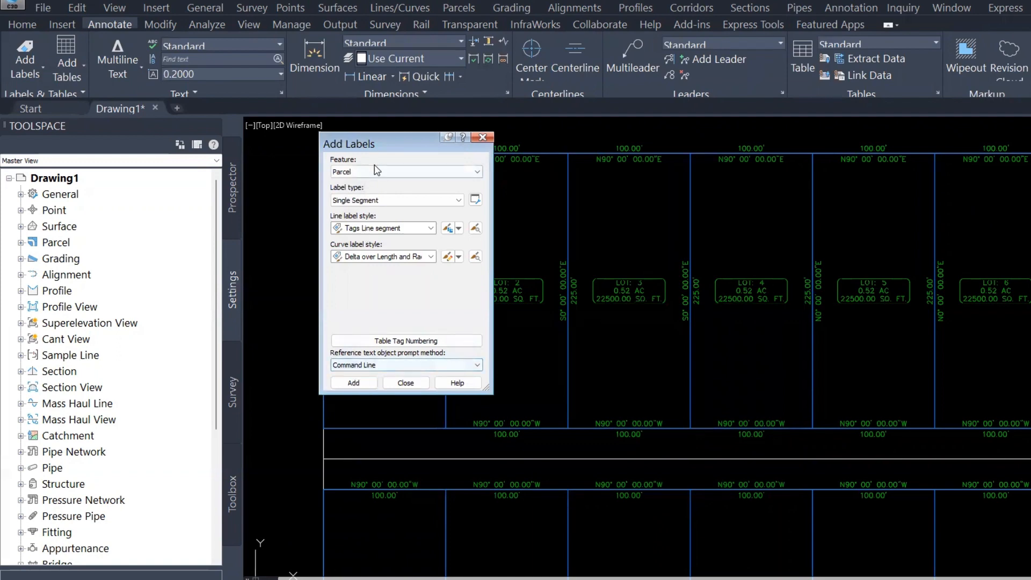
Add Tags Line segment labels to lot 1's boundary segments and the adjacent road segment
{"action": "left_click_drag", "start_coordinate": [398, 137], "coordinate": [685, 131]}
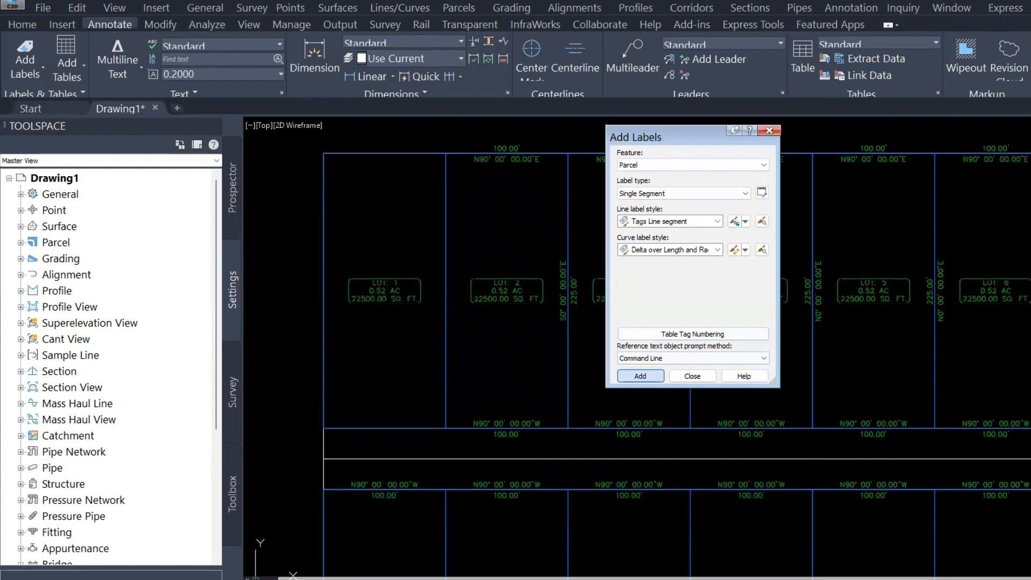
{"action": "left_click", "coordinate": [640, 375]}
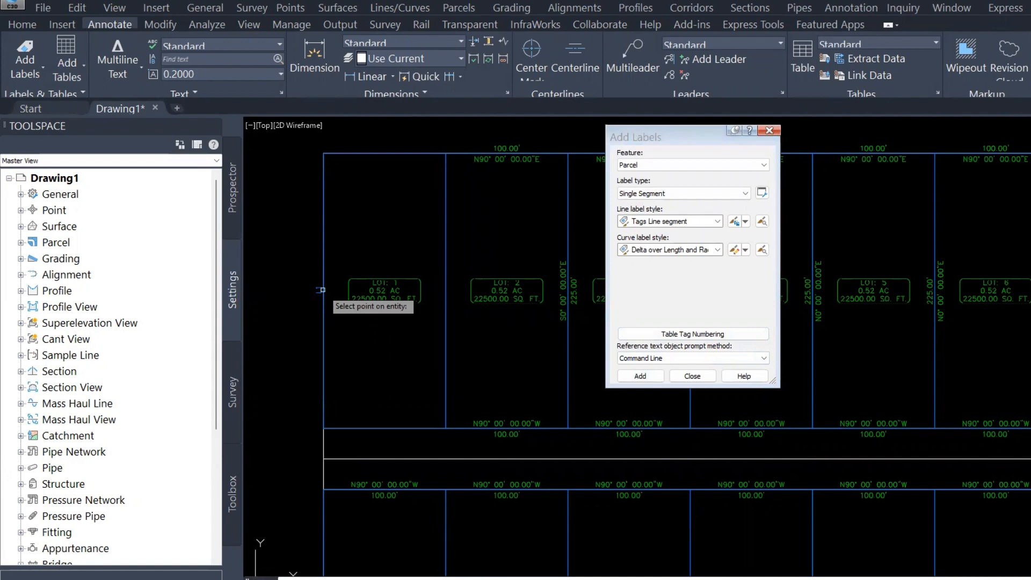
{"action": "left_click", "coordinate": [773, 132]}
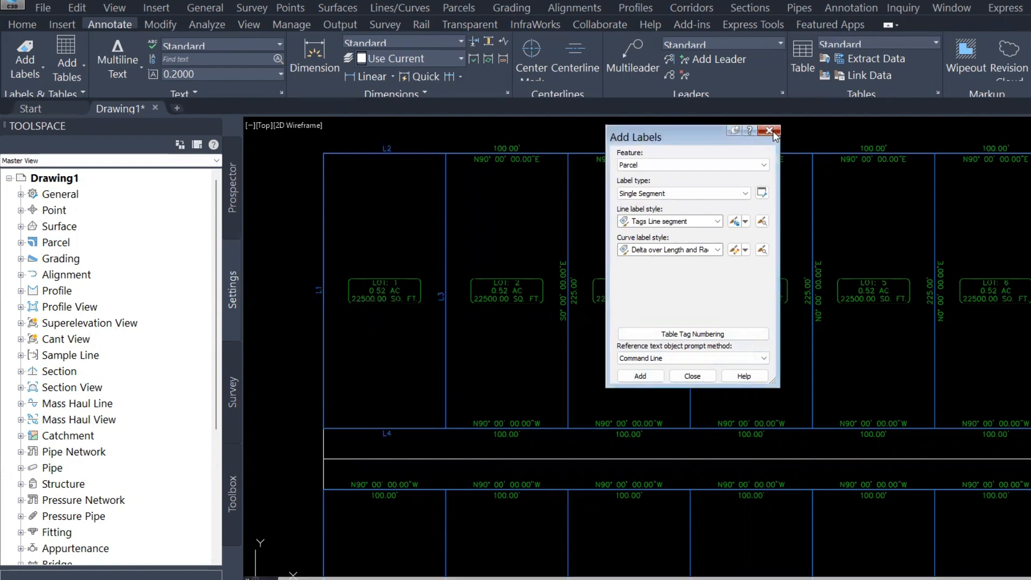
{"action": "scroll", "coordinate": [378, 301], "scroll_direction": "up", "scroll_amount": 1}
{"action": "scroll", "coordinate": [299, 314], "scroll_direction": "up", "scroll_amount": 1}
{"action": "middle_click_drag", "start_coordinate": [299, 314], "coordinate": [322, 413]}
{"action": "scroll", "coordinate": [321, 413], "scroll_direction": "down", "scroll_amount": 1}
{"action": "scroll", "coordinate": [403, 276], "scroll_direction": "down", "scroll_amount": 1}
{"action": "scroll", "coordinate": [408, 467], "scroll_direction": "up", "scroll_amount": 1}
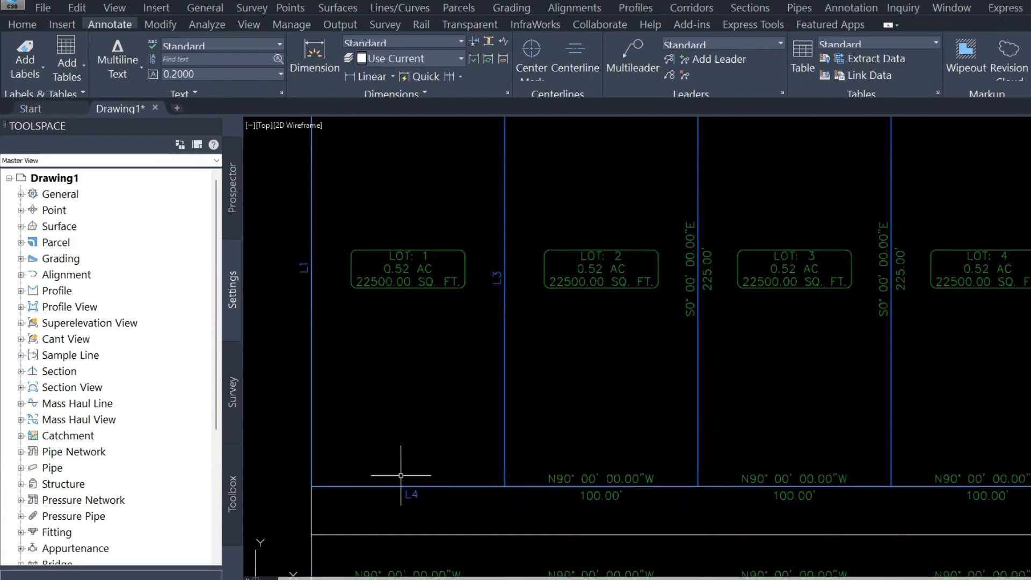
{"action": "scroll", "coordinate": [400, 481], "scroll_direction": "down", "scroll_amount": 2}
{"action": "key", "text": "Escape"}
{"action": "key", "text": "Escape"}
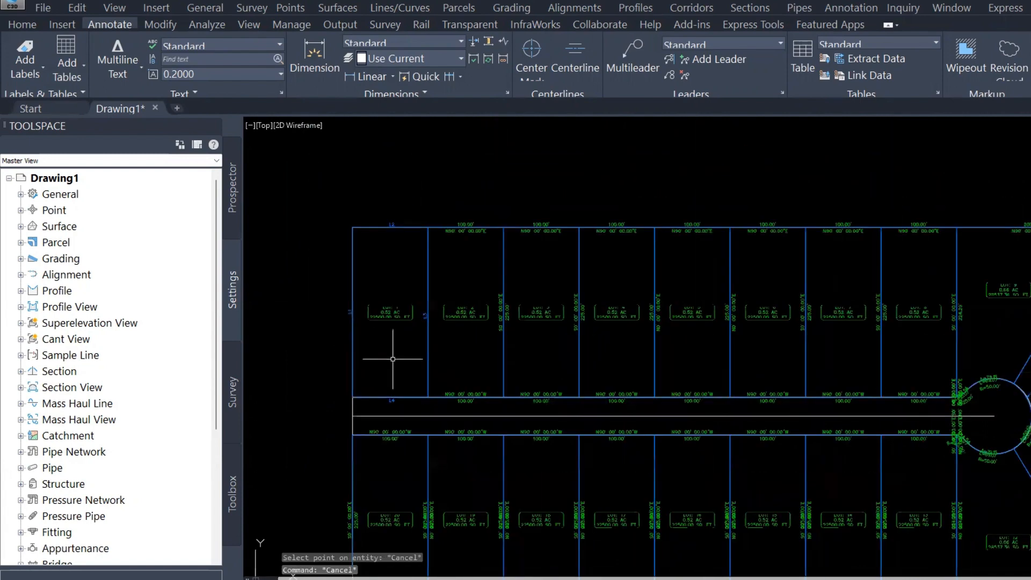
{"action": "key", "text": "Escape"}
{"action": "scroll", "coordinate": [357, 310], "scroll_direction": "up", "scroll_amount": 1}
{"action": "mouse_move", "coordinate": [349, 322]}
{"action": "middle_mouse_down"}
{"action": "mouse_move", "coordinate": [353, 334]}
{"action": "mouse_move", "coordinate": [527, 311]}
{"action": "middle_mouse_up"}
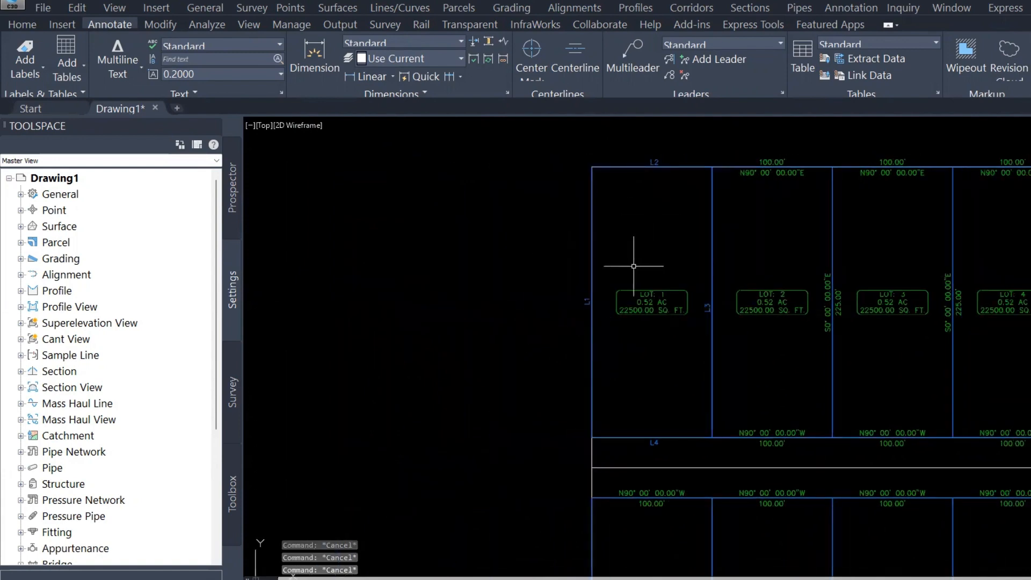
{"action": "scroll", "coordinate": [713, 168], "scroll_direction": "up", "scroll_amount": 1}
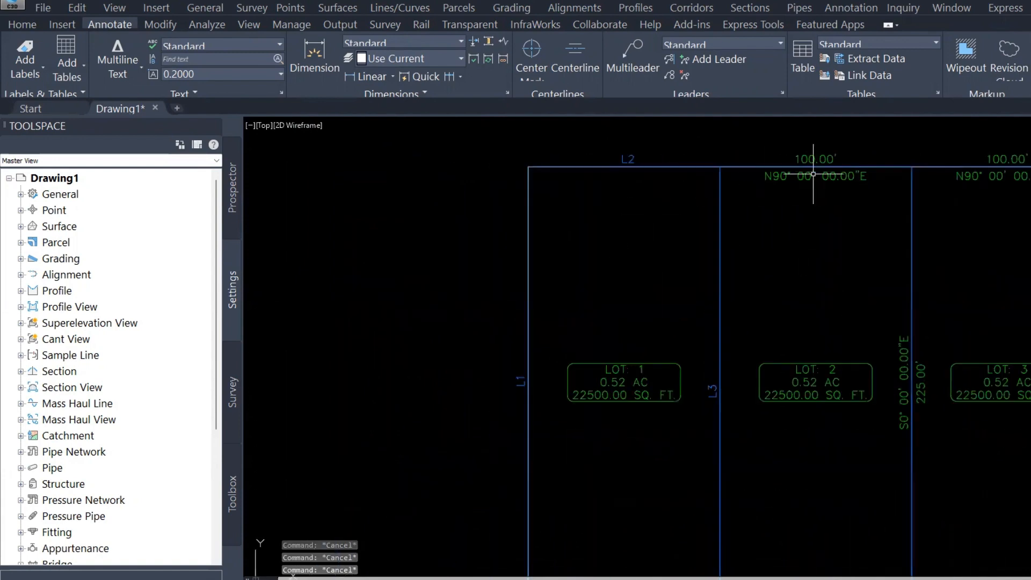
{"action": "left_click", "coordinate": [799, 174]}
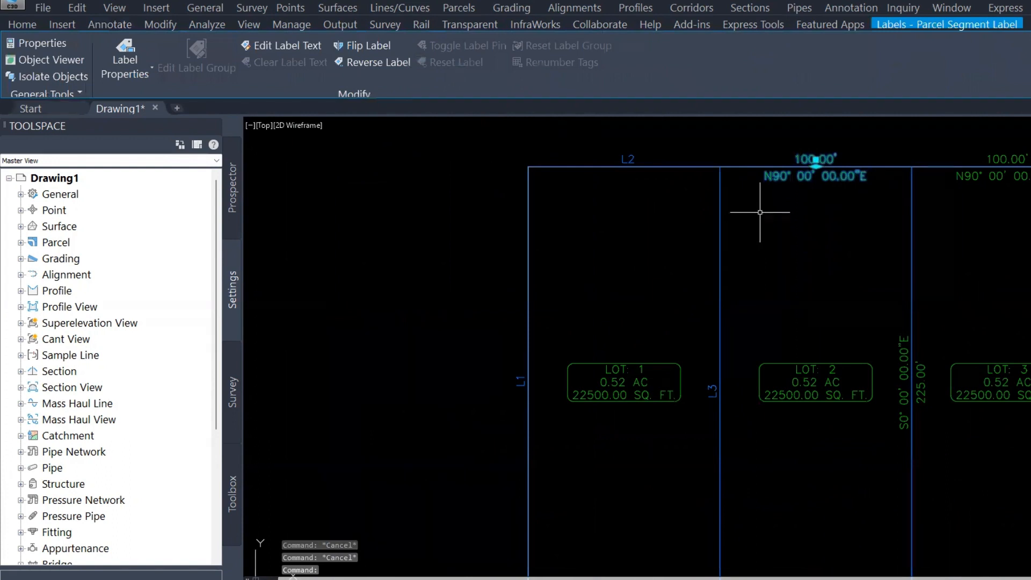
{"action": "key", "text": "Escape"}
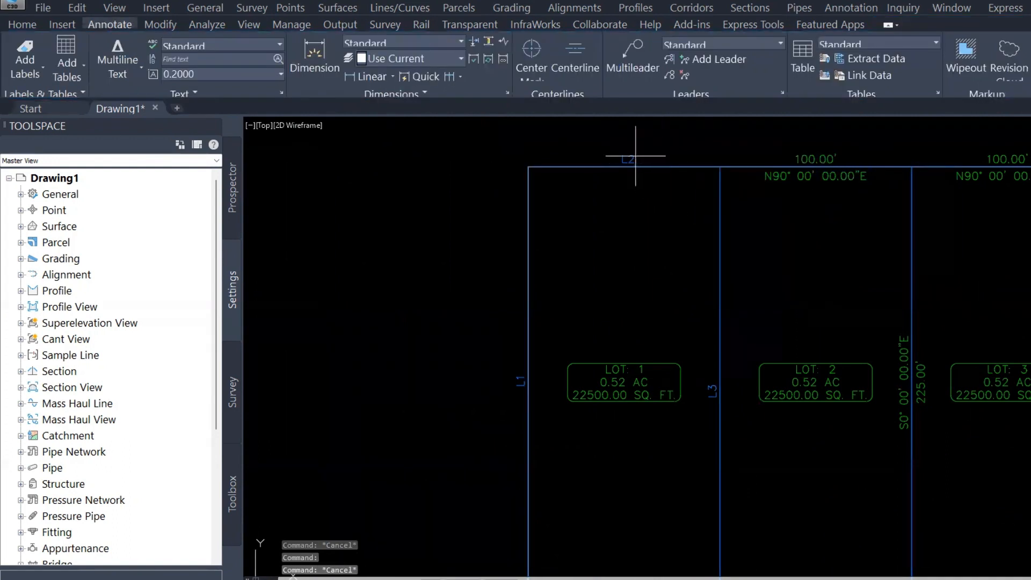
{"action": "key", "text": "Escape"}
{"action": "scroll", "coordinate": [617, 200], "scroll_direction": "down", "scroll_amount": 1}
{"action": "middle_click_drag", "start_coordinate": [550, 254], "coordinate": [564, 234]}
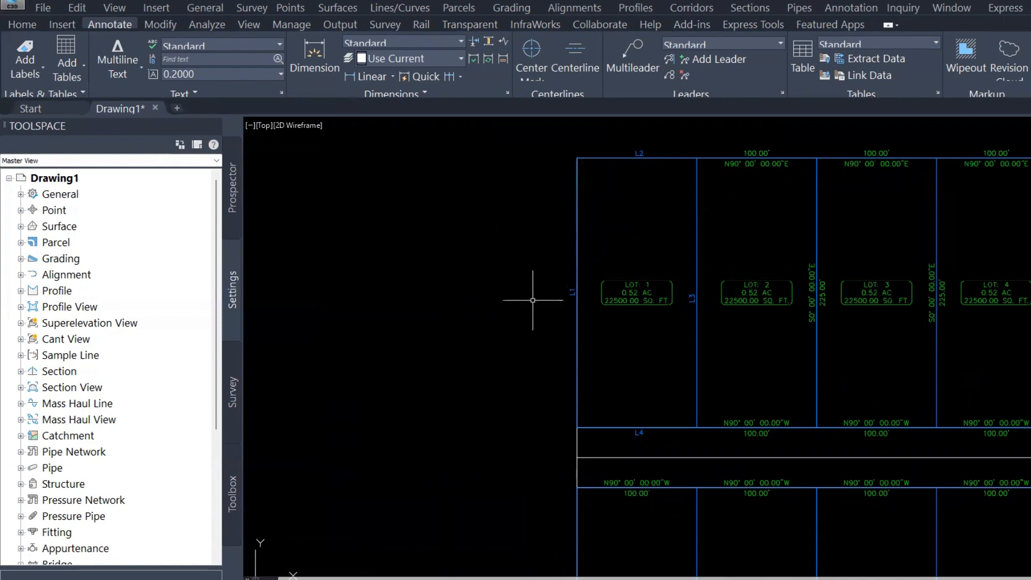
{"action": "left_click", "coordinate": [407, 13]}
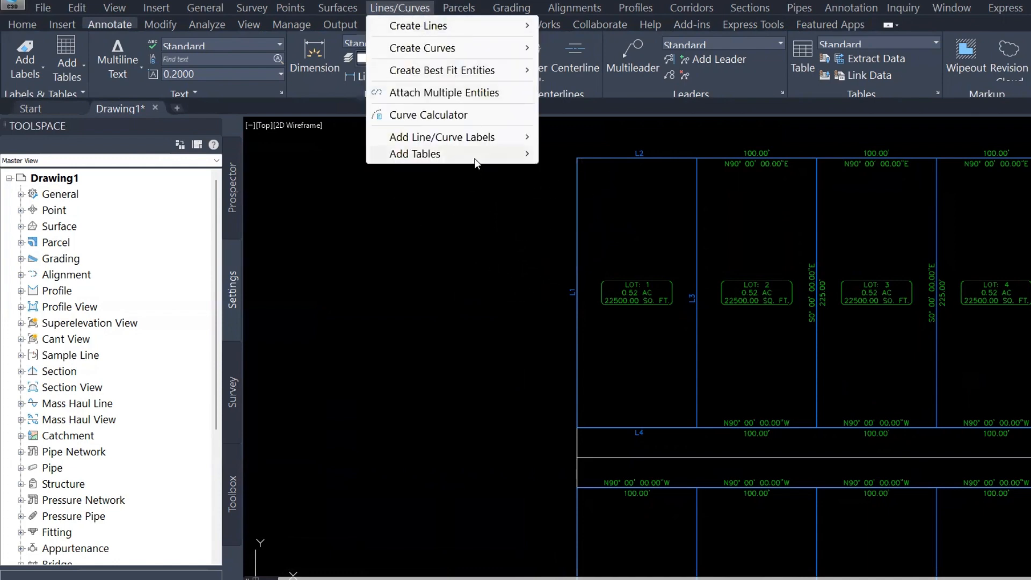
{"action": "mouse_move", "coordinate": [525, 157]}
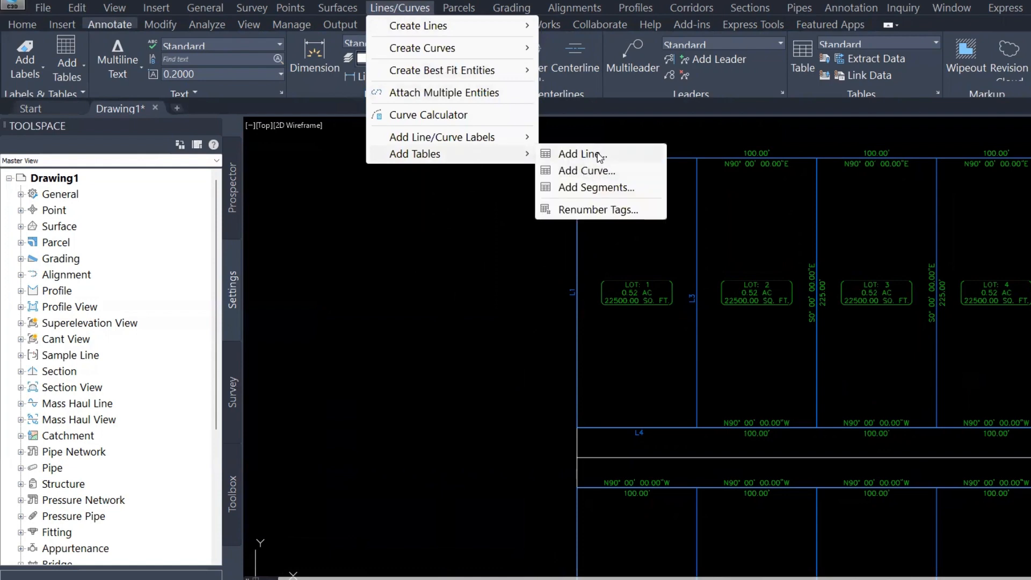
{"action": "left_click", "coordinate": [599, 155]}
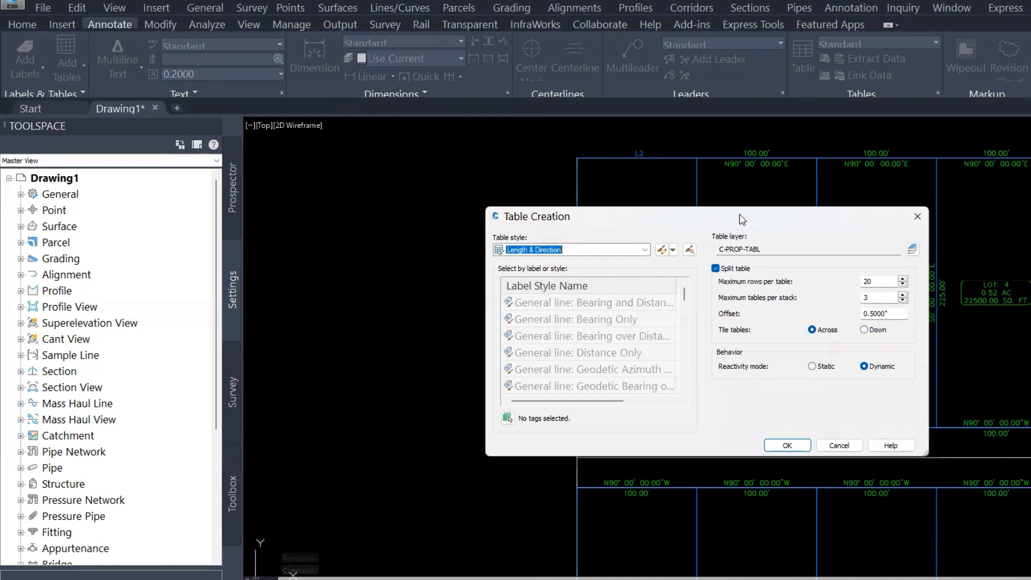
{"action": "left_click_drag", "start_coordinate": [737, 217], "coordinate": [648, 144]}
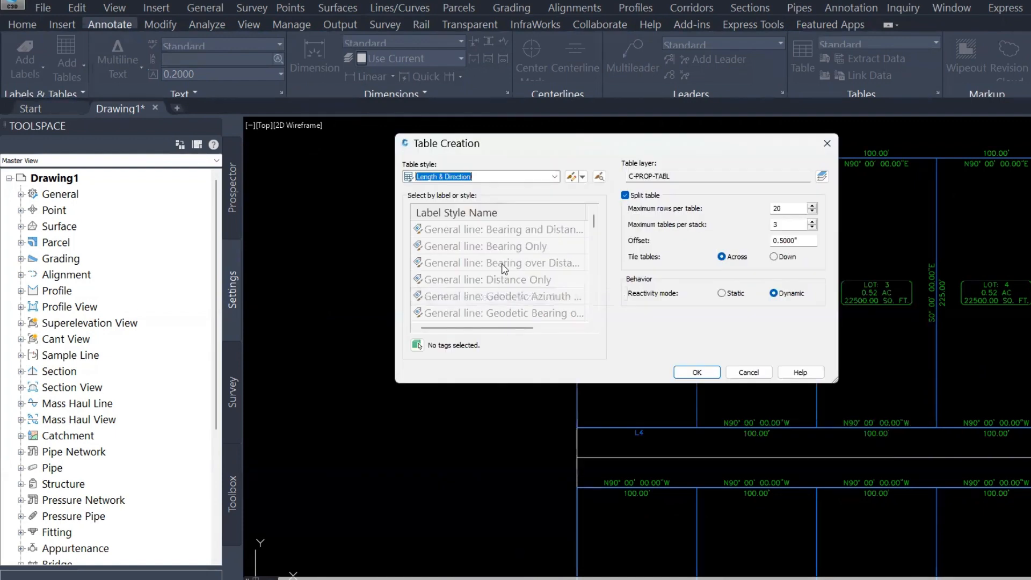
{"action": "scroll", "coordinate": [505, 259], "scroll_direction": "down", "scroll_amount": 3}
{"action": "scroll", "coordinate": [504, 259], "scroll_direction": "down", "scroll_amount": 5}
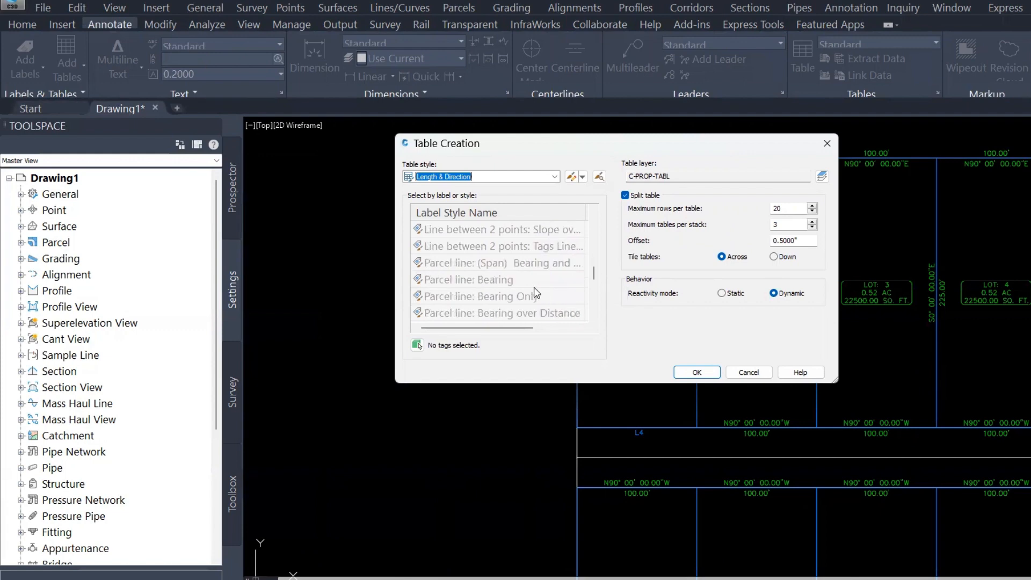
{"action": "scroll", "coordinate": [529, 287], "scroll_direction": "down", "scroll_amount": 2}
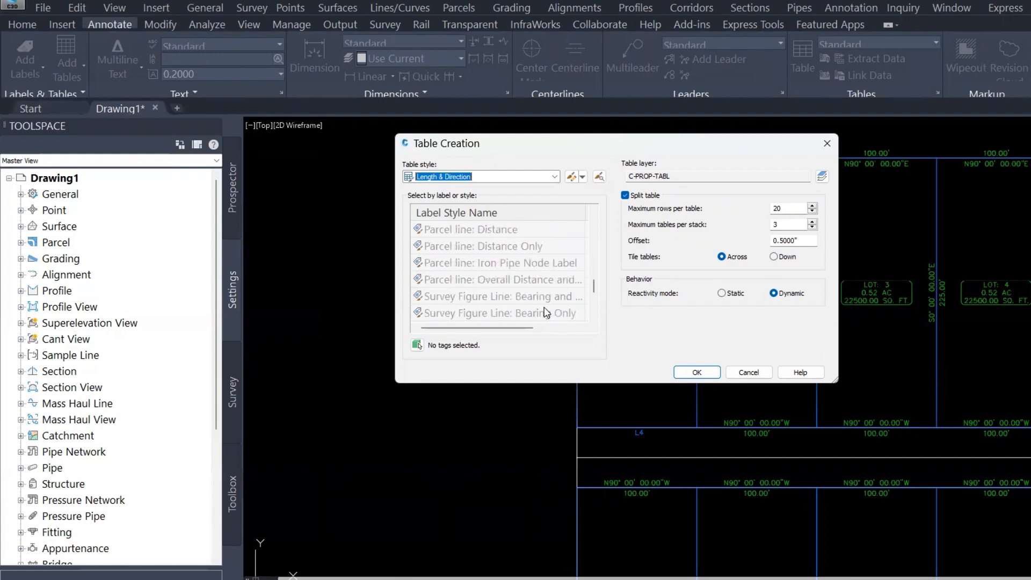
{"action": "scroll", "coordinate": [534, 315], "scroll_direction": "down", "scroll_amount": 1}
{"action": "scroll", "coordinate": [531, 316], "scroll_direction": "down", "scroll_amount": 2}
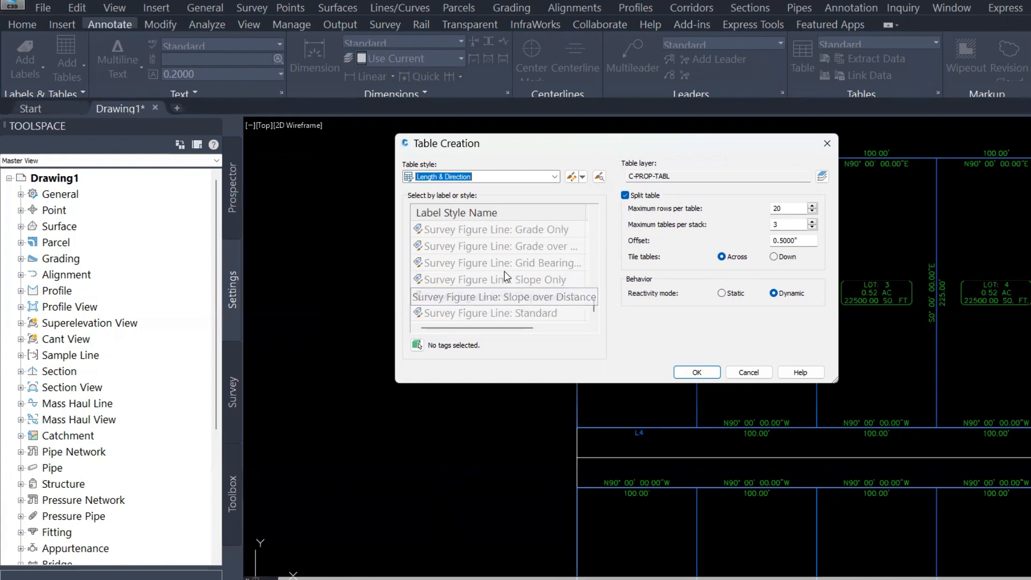
{"action": "scroll", "coordinate": [513, 280], "scroll_direction": "up", "scroll_amount": 5}
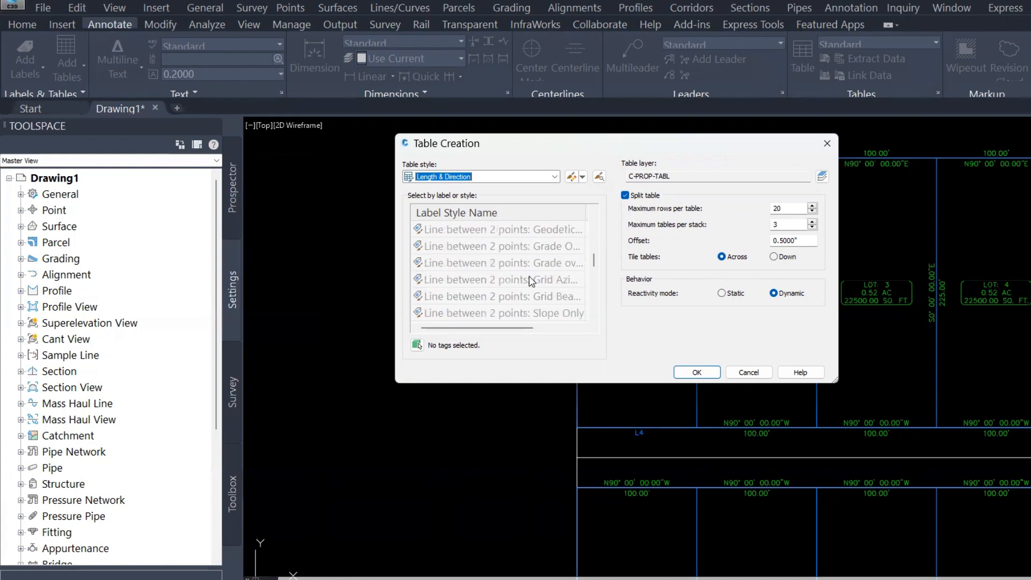
{"action": "scroll", "coordinate": [513, 279], "scroll_direction": "up", "scroll_amount": 4}
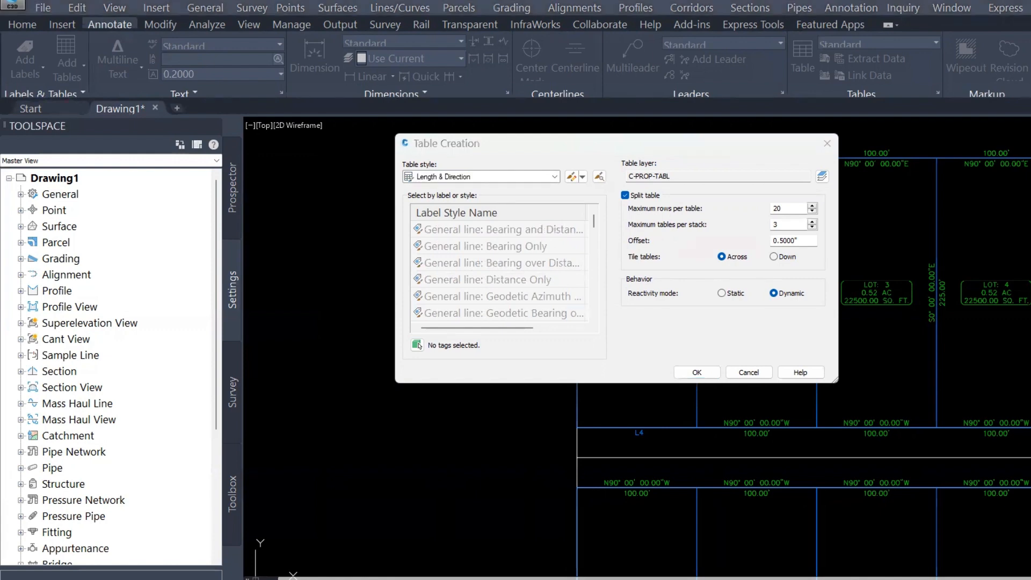
{"action": "key", "text": "Escape"}
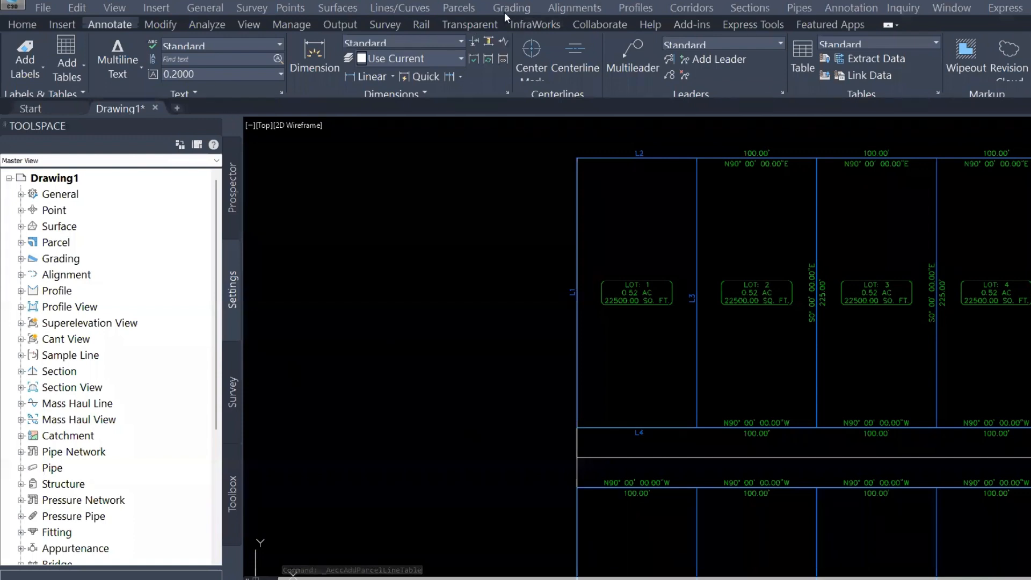
Start a parcel line table using the Length & Direction style and the Tags Line segment label style
{"action": "left_click", "coordinate": [459, 10]}
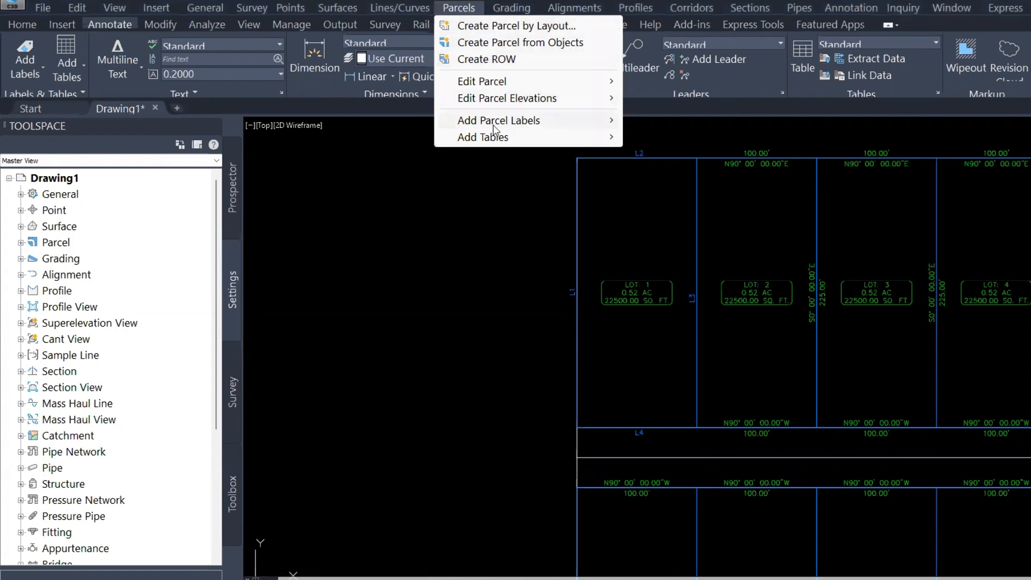
{"action": "mouse_move", "coordinate": [513, 138]}
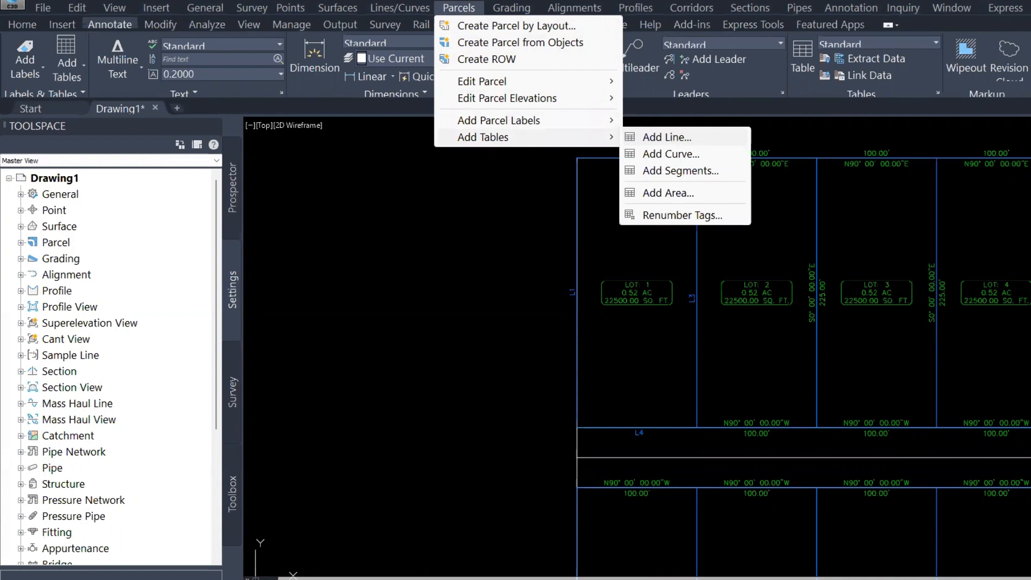
{"action": "left_click", "coordinate": [668, 138]}
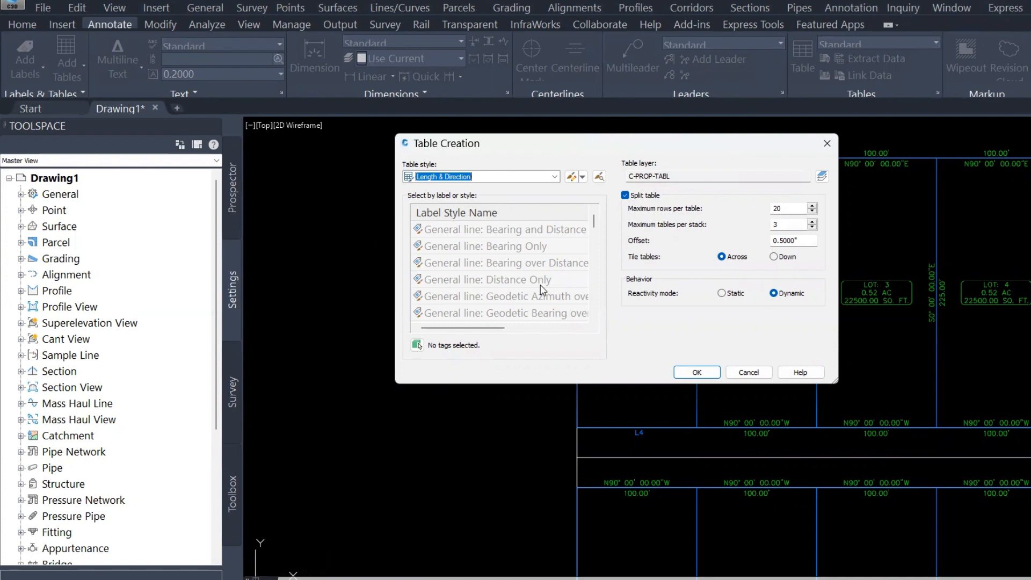
{"action": "scroll", "coordinate": [541, 289], "scroll_direction": "down", "scroll_amount": 2}
{"action": "scroll", "coordinate": [543, 295], "scroll_direction": "down", "scroll_amount": 2}
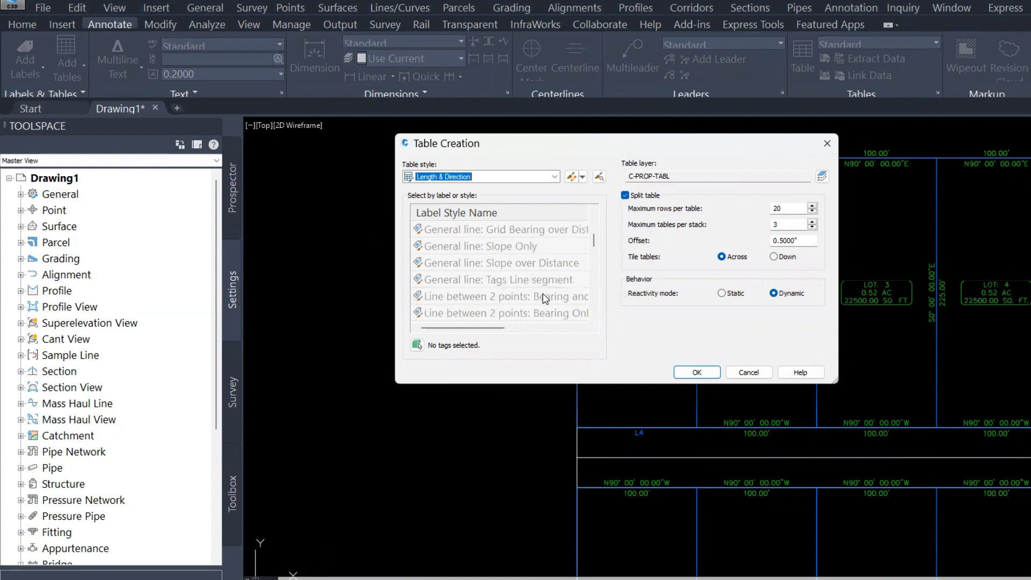
{"action": "left_click", "coordinate": [499, 279]}
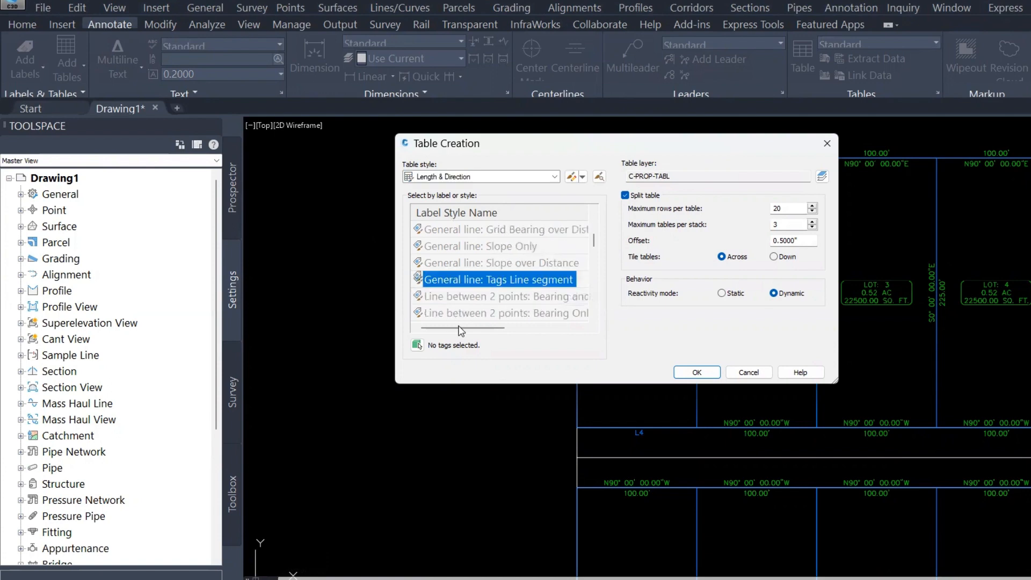
{"action": "left_click_drag", "start_coordinate": [460, 329], "coordinate": [538, 327]}
{"action": "left_click", "coordinate": [565, 276]}
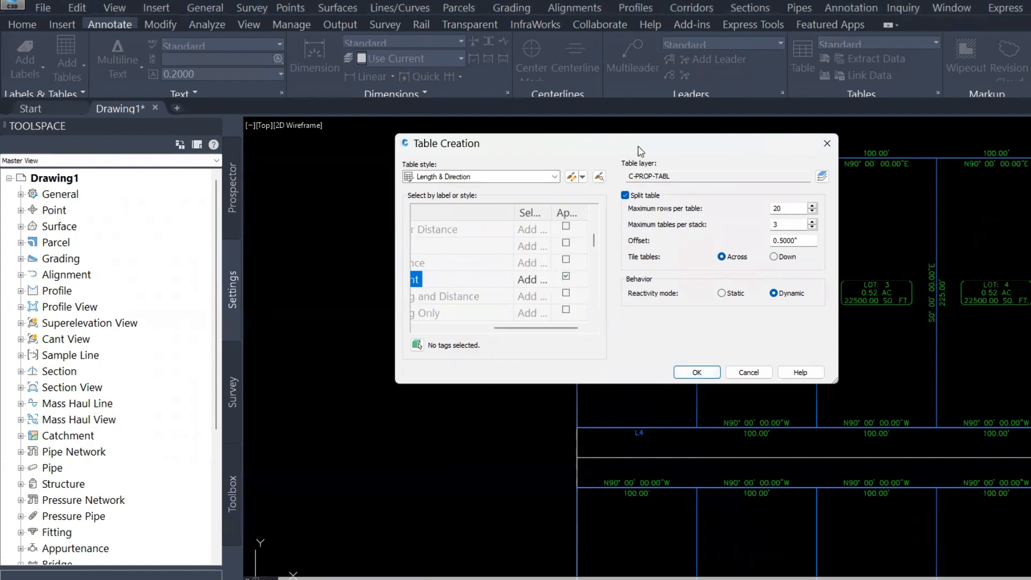
{"action": "left_click_drag", "start_coordinate": [638, 146], "coordinate": [407, 158]}
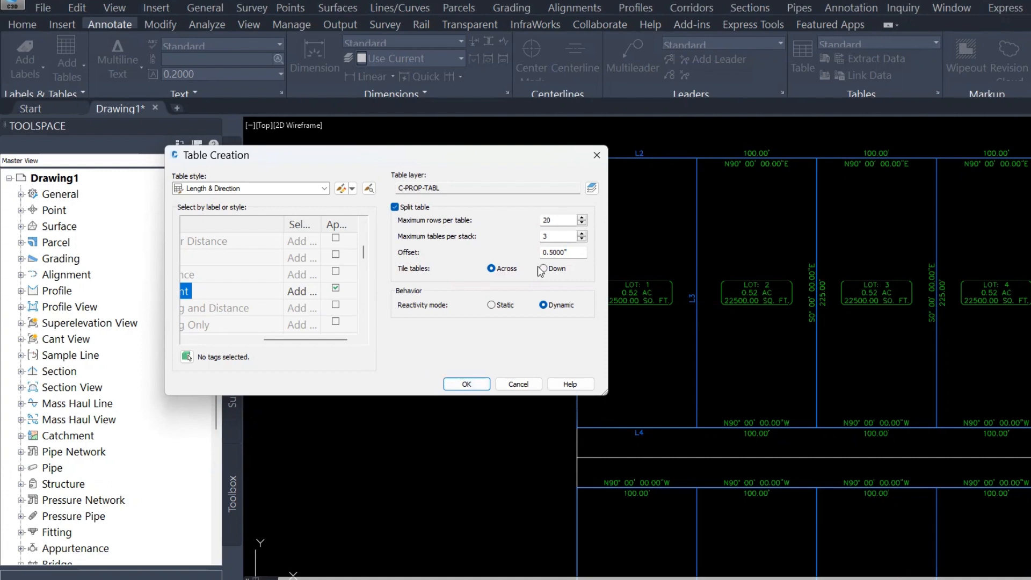
{"action": "left_click", "coordinate": [467, 384]}
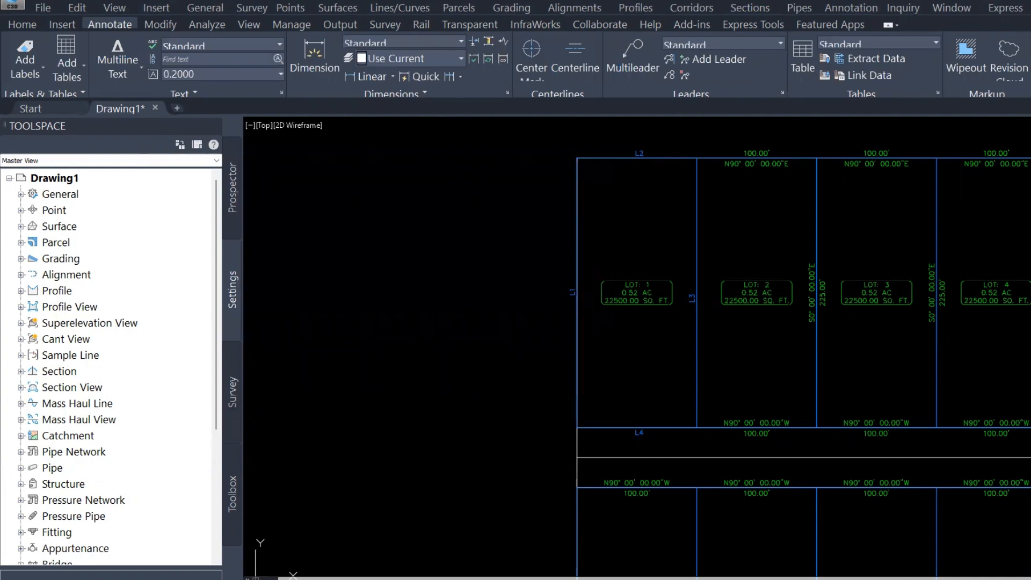
Place the Parcel Line Table to the left of the lots
{"action": "scroll", "coordinate": [427, 167], "scroll_direction": "up", "scroll_amount": 5}
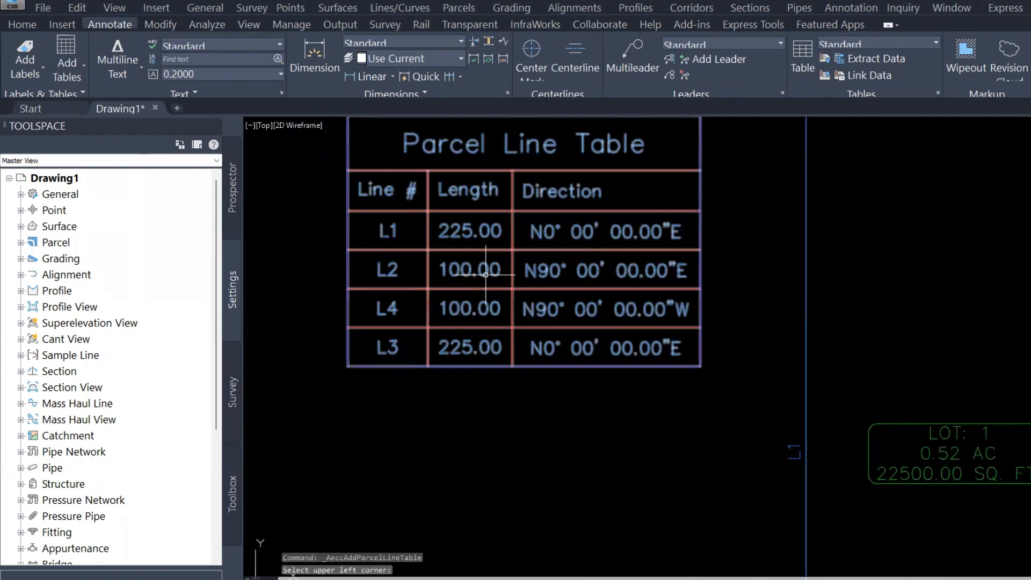
{"action": "mouse_move", "coordinate": [485, 310]}
{"action": "middle_mouse_down"}
{"action": "mouse_move", "coordinate": [480, 322]}
{"action": "mouse_move", "coordinate": [434, 256]}
{"action": "middle_mouse_up"}
{"action": "key", "text": "Escape"}
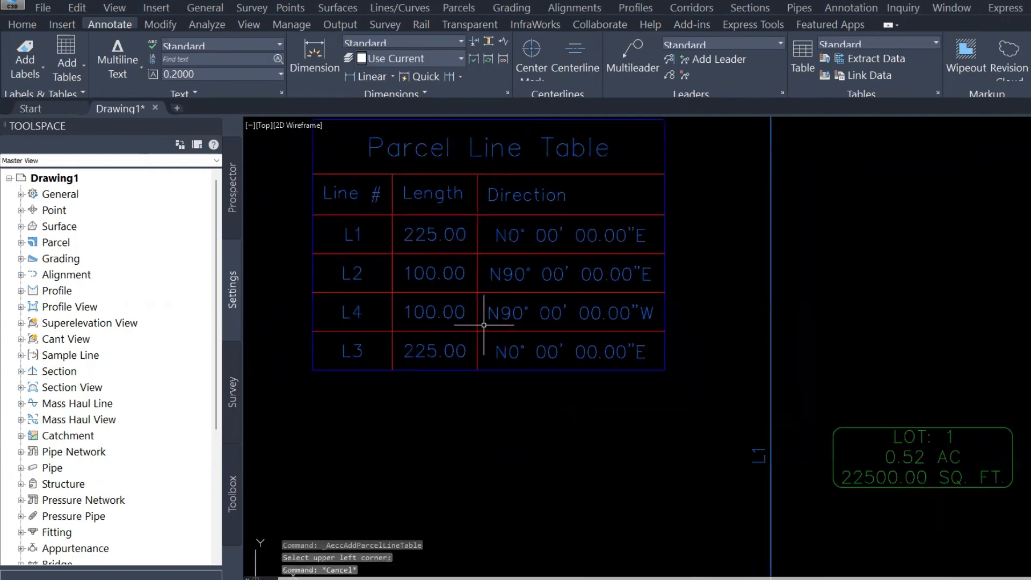
Edit the Length & Direction table style, setting the Length column header text to Length
{"action": "middle_click_drag", "start_coordinate": [443, 291], "coordinate": [459, 317]}
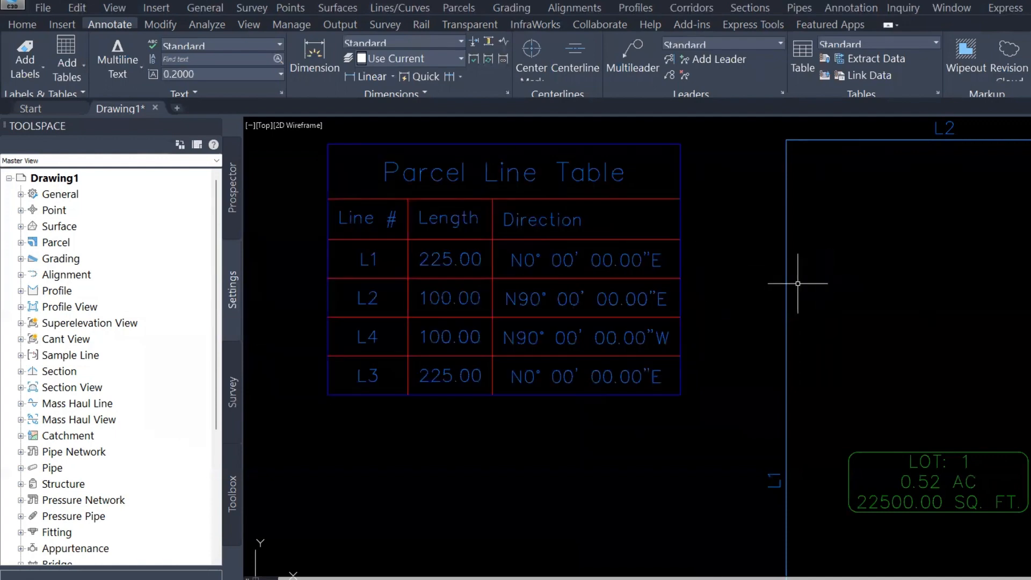
{"action": "scroll", "coordinate": [725, 306], "scroll_direction": "down", "scroll_amount": 2}
{"action": "middle_click_drag", "start_coordinate": [725, 306], "coordinate": [559, 251]}
{"action": "scroll", "coordinate": [532, 232], "scroll_direction": "down", "scroll_amount": 3}
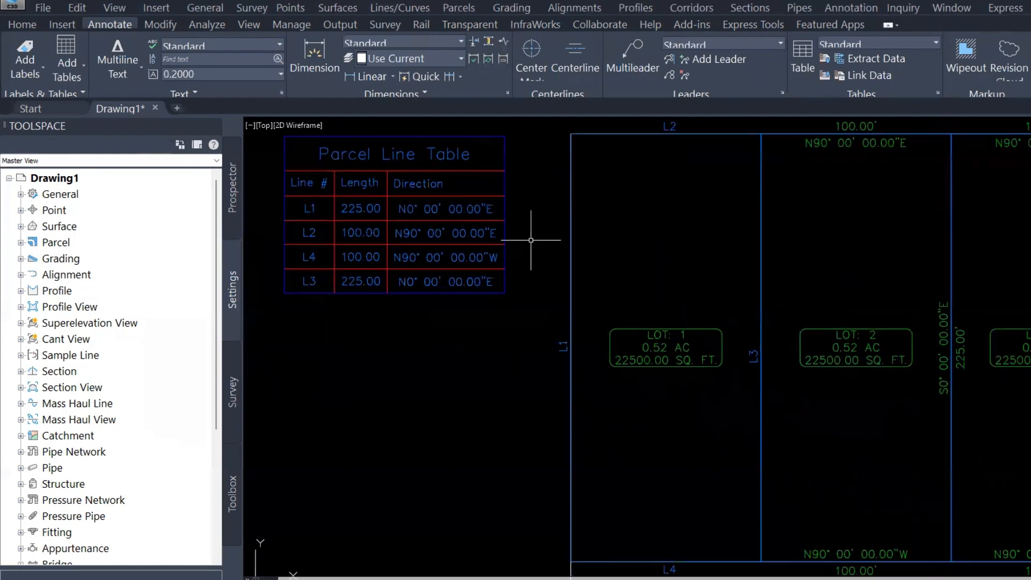
{"action": "scroll", "coordinate": [411, 231], "scroll_direction": "up", "scroll_amount": 3}
{"action": "scroll", "coordinate": [504, 245], "scroll_direction": "down", "scroll_amount": 2}
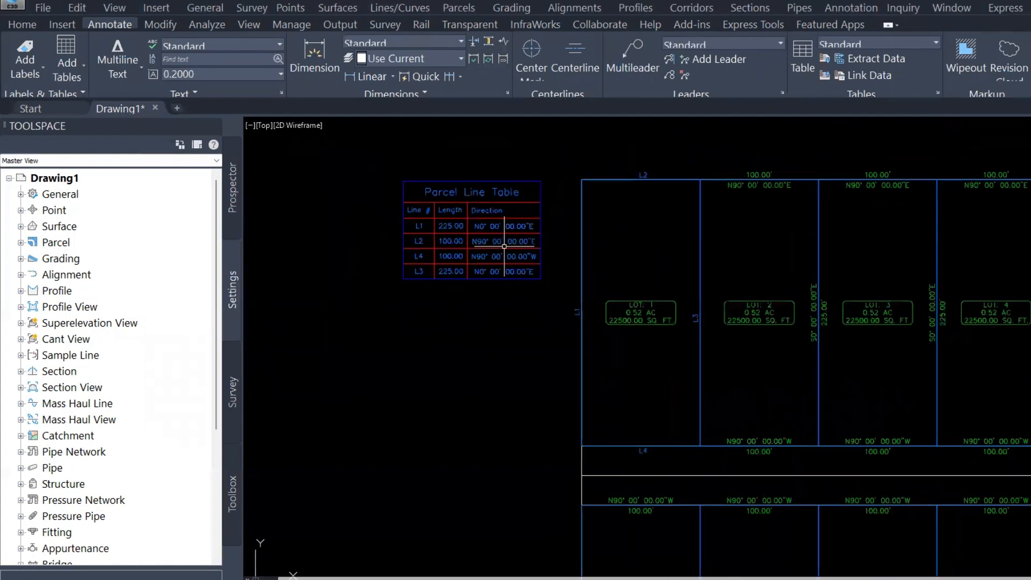
{"action": "middle_click_drag", "start_coordinate": [543, 234], "coordinate": [479, 284]}
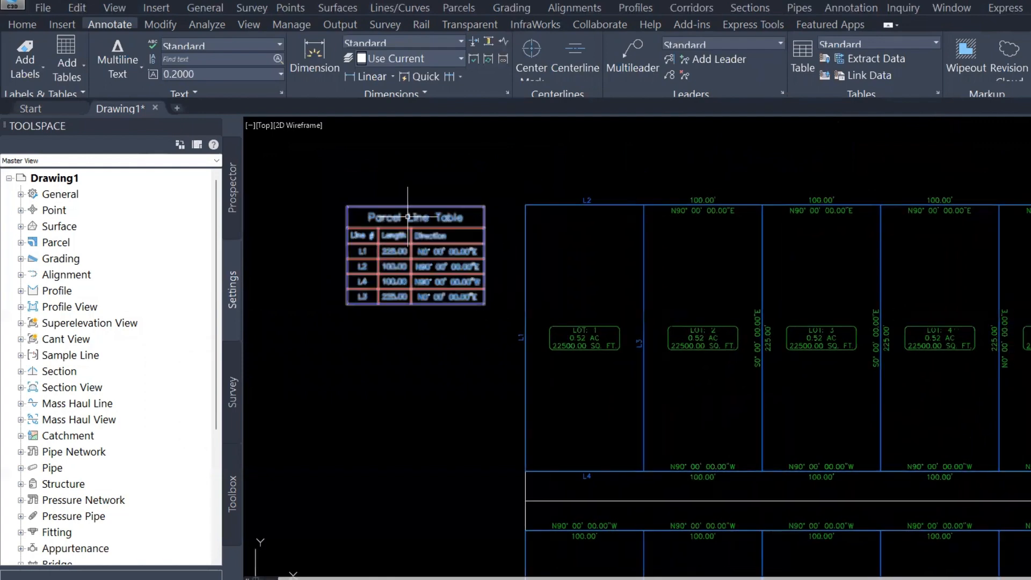
{"action": "scroll", "coordinate": [406, 217], "scroll_direction": "up", "scroll_amount": 2}
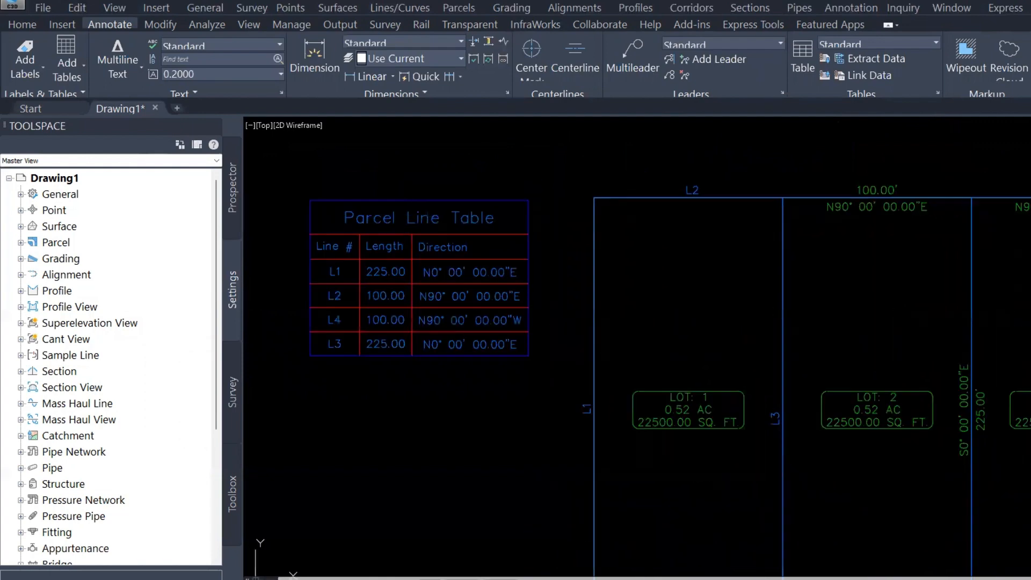
{"action": "left_click", "coordinate": [369, 228]}
{"action": "right_click", "coordinate": [369, 229]}
{"action": "left_click", "coordinate": [458, 424]}
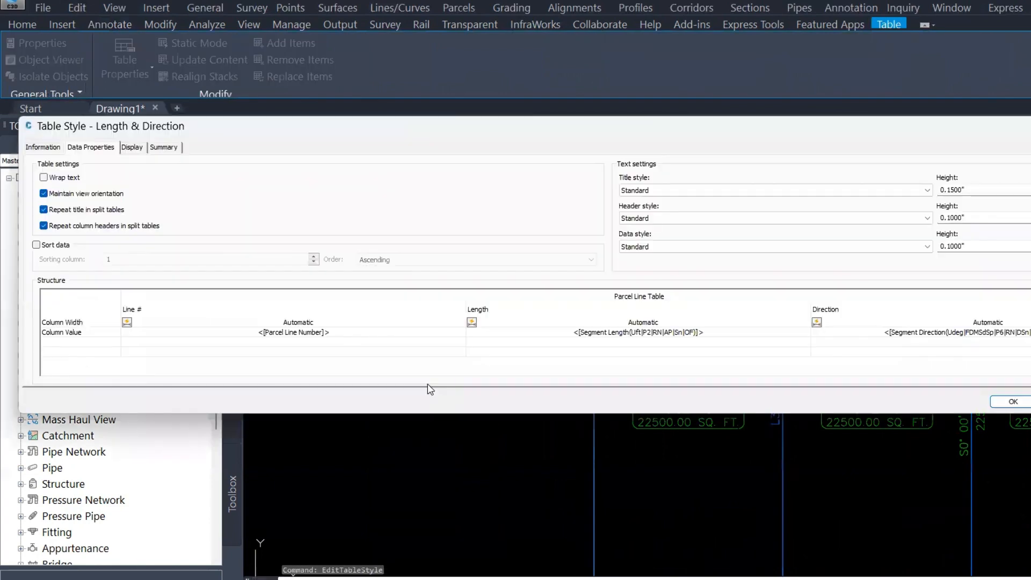
{"action": "left_click", "coordinate": [293, 311]}
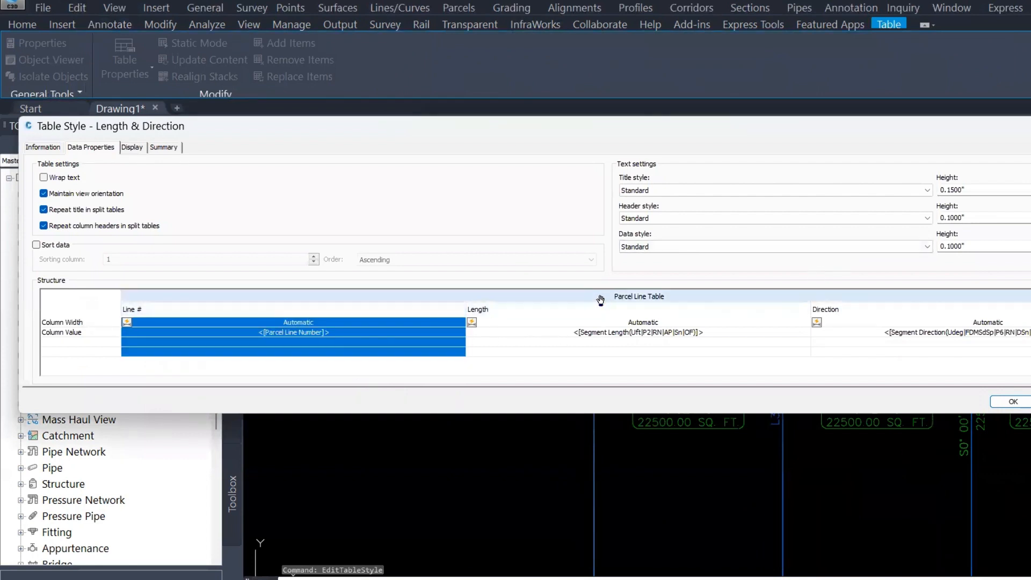
{"action": "left_click", "coordinate": [584, 320]}
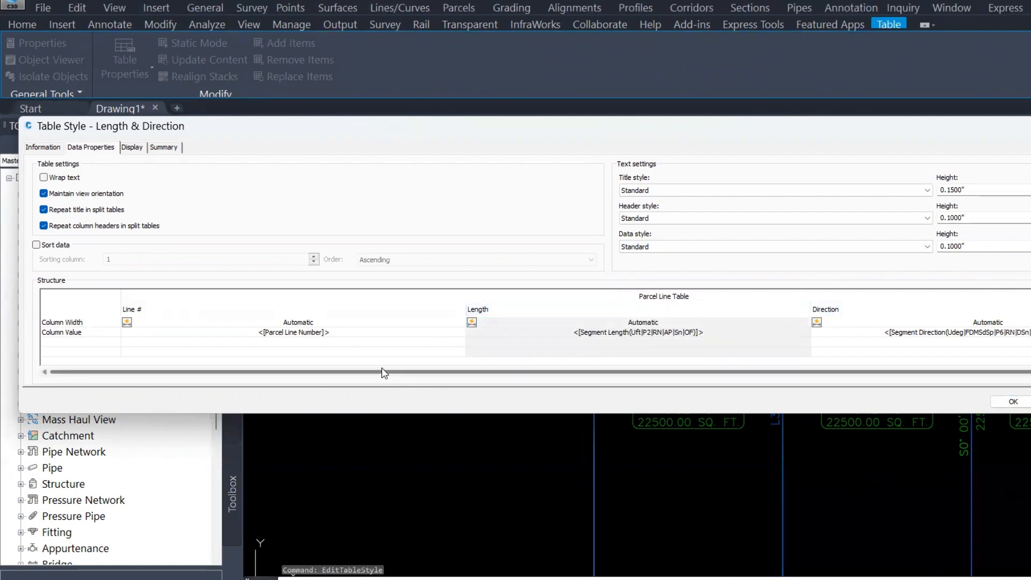
{"action": "left_click_drag", "start_coordinate": [373, 372], "coordinate": [537, 371]}
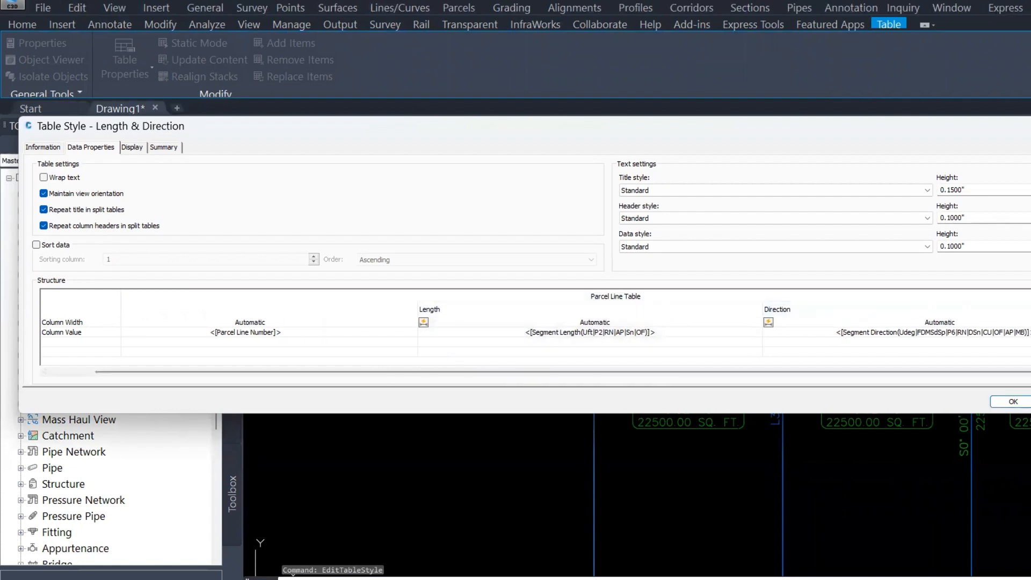
{"action": "double_click", "coordinate": [775, 297]}
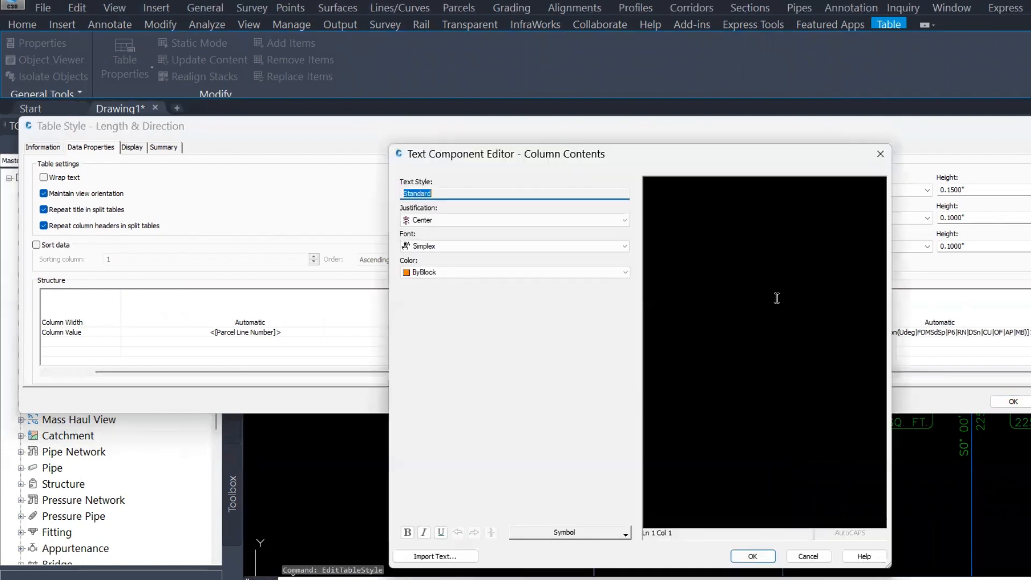
{"action": "left_click", "coordinate": [803, 192]}
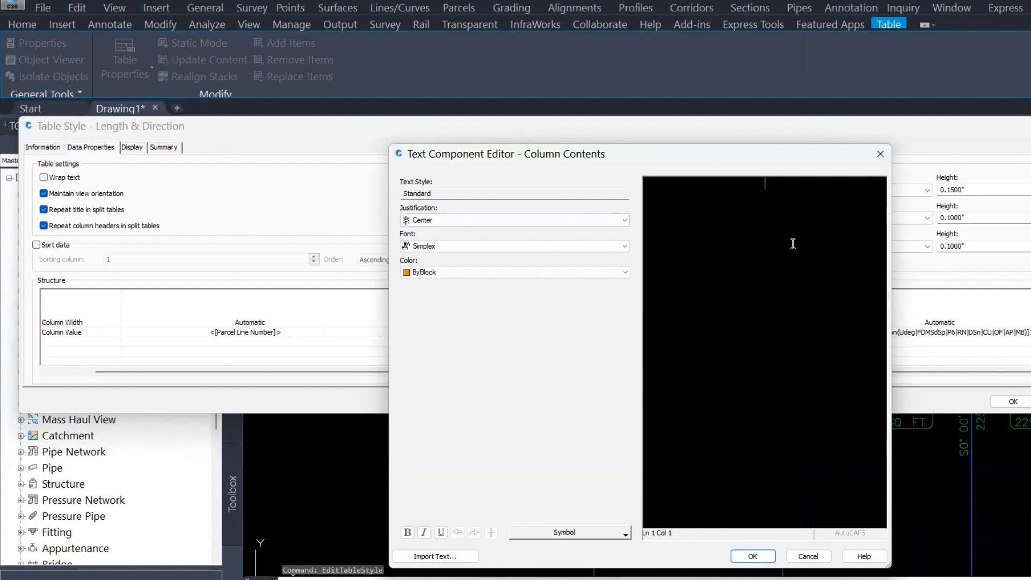
{"action": "type", "text": "Length"}
{"action": "left_click", "coordinate": [753, 556]}
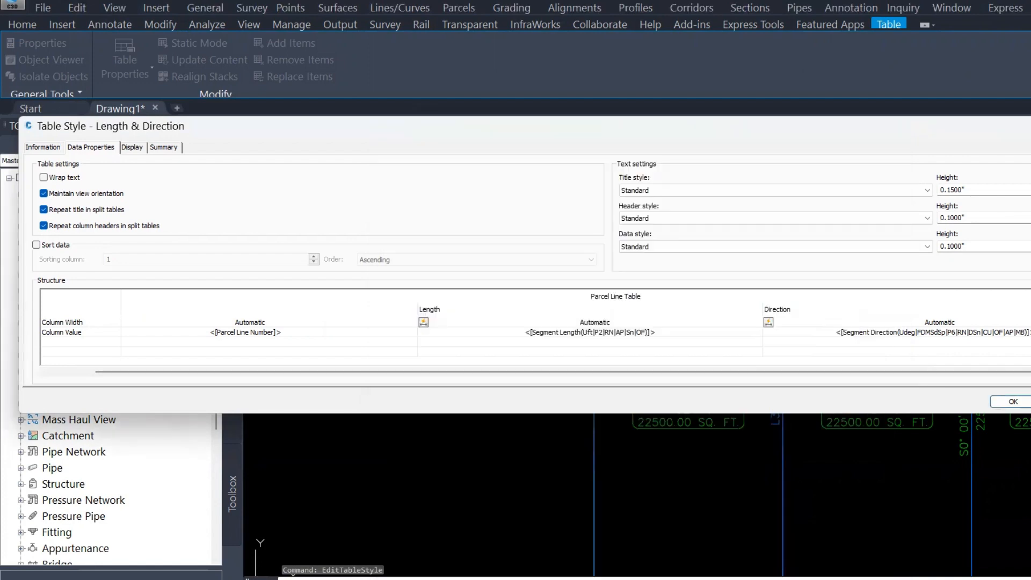
Edit the Length column's value in the table style, appending Segment Length followed by the word feet
{"action": "left_click", "coordinate": [594, 322]}
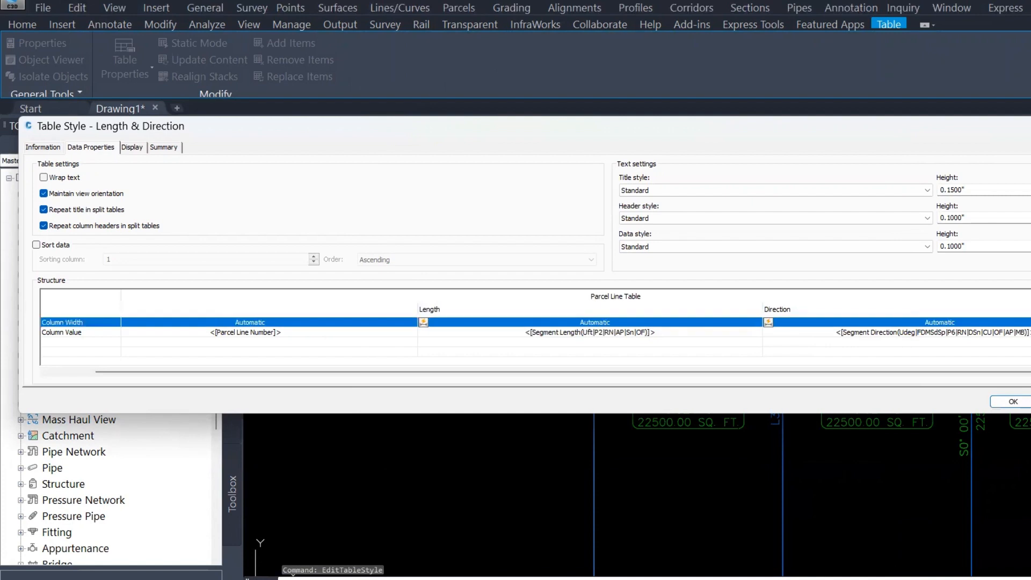
{"action": "double_click", "coordinate": [590, 332]}
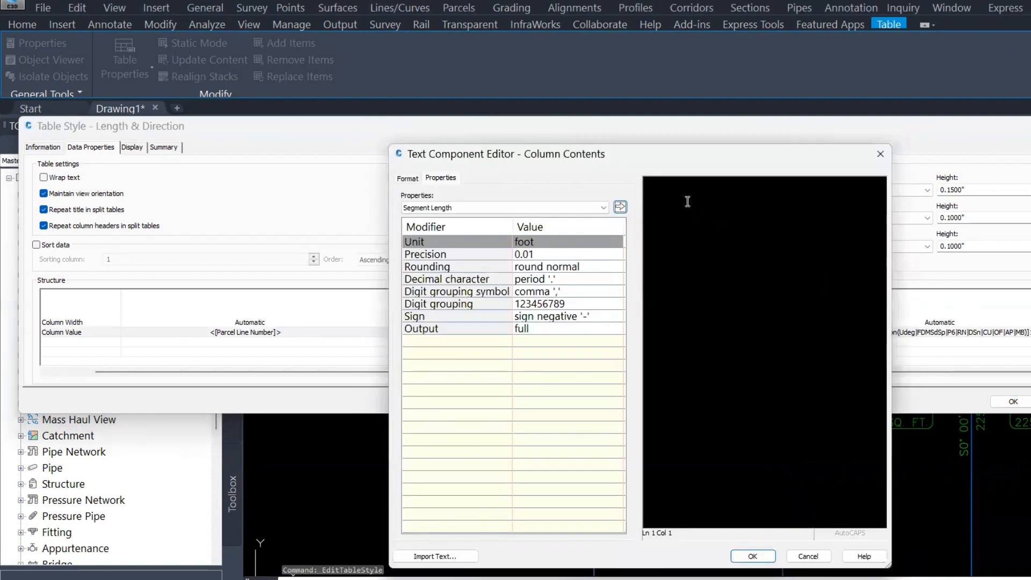
{"action": "left_click", "coordinate": [519, 209]}
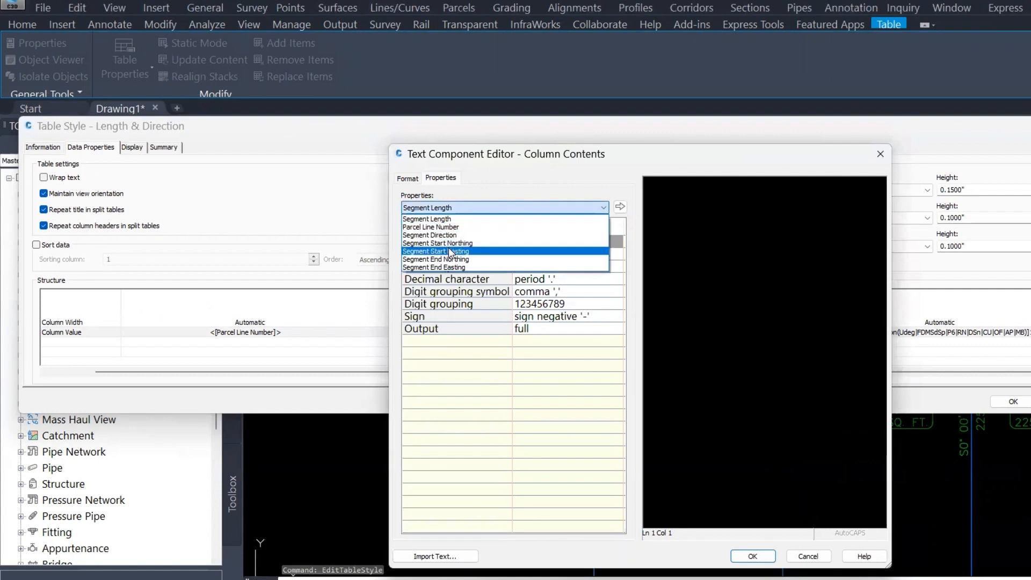
{"action": "left_click", "coordinate": [446, 220]}
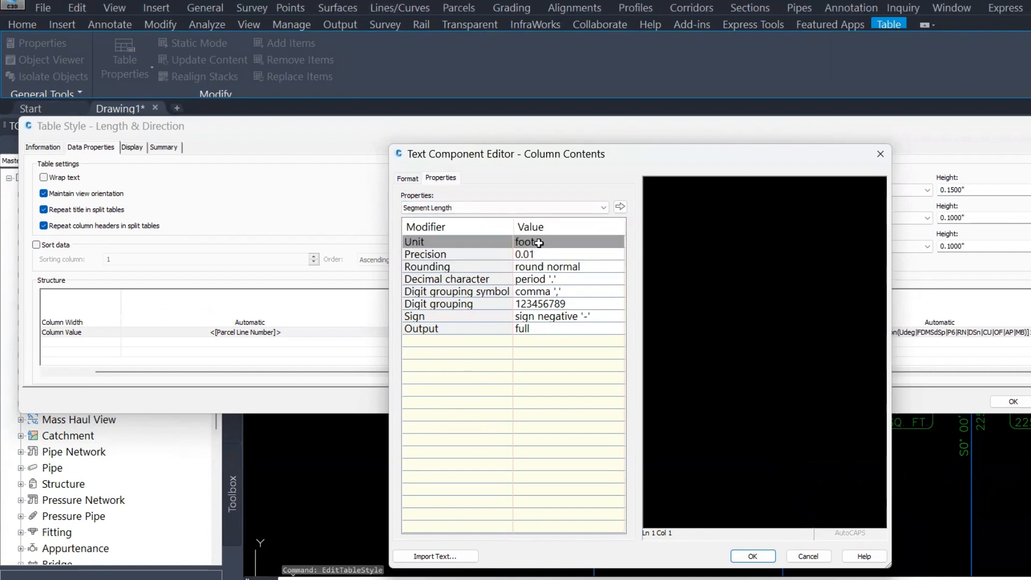
{"action": "left_click", "coordinate": [620, 206]}
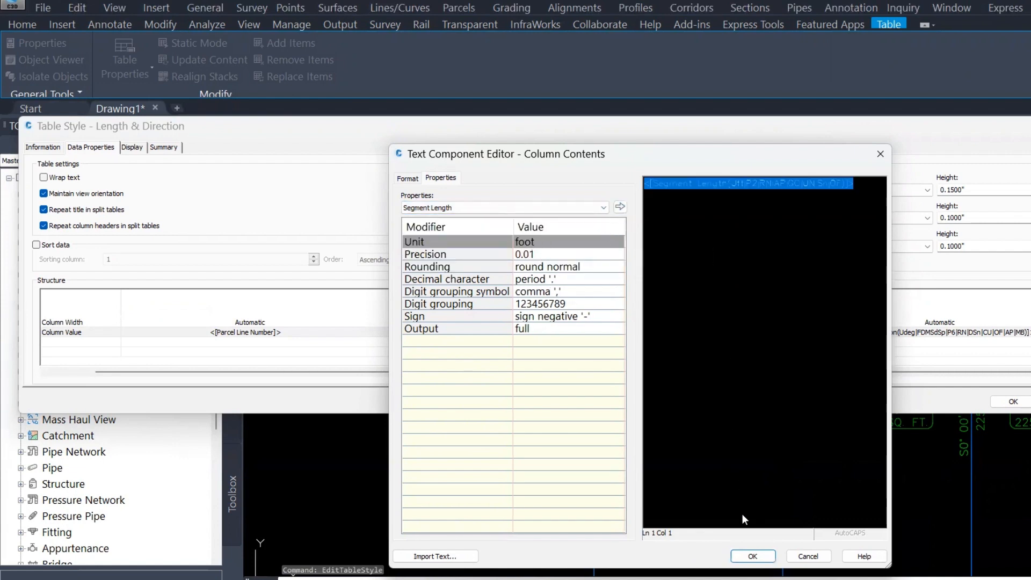
{"action": "key", "text": "End"}
{"action": "type", "text": "ft"}
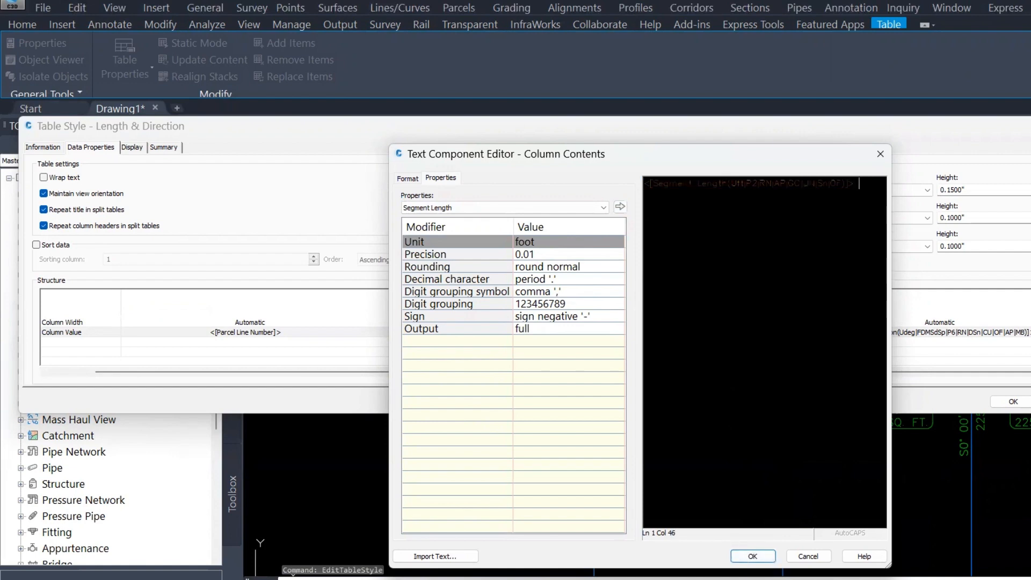
{"action": "key", "text": "BackSpace"}
{"action": "type", "text": "eet"}
{"action": "left_click", "coordinate": [752, 555]}
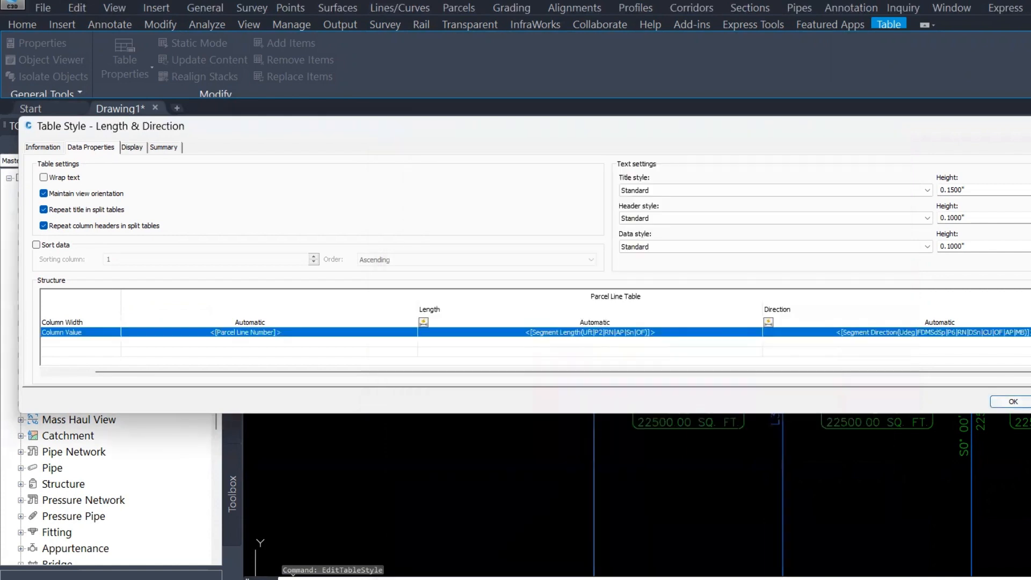
{"action": "left_click", "coordinate": [1013, 402]}
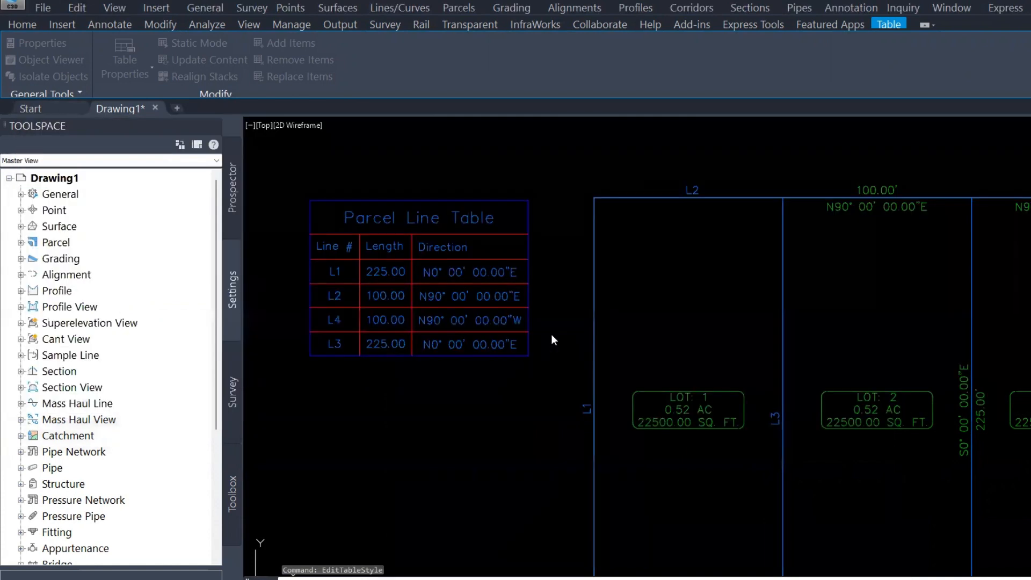
Move the parcel line table closer to the lots
{"action": "left_click", "coordinate": [551, 334]}
{"action": "scroll", "coordinate": [393, 244], "scroll_direction": "up", "scroll_amount": 2}
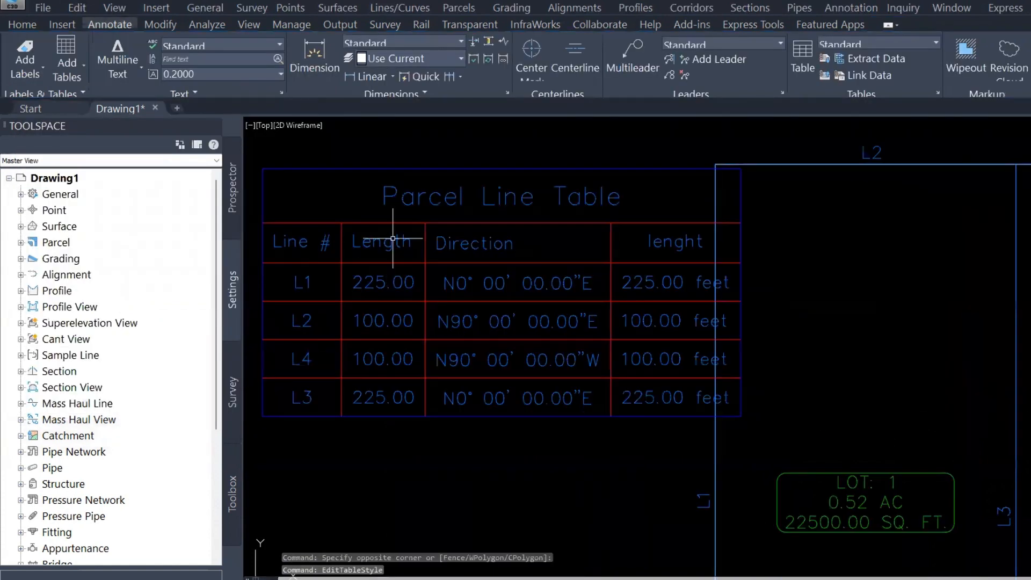
{"action": "middle_click_drag", "start_coordinate": [559, 268], "coordinate": [380, 256]}
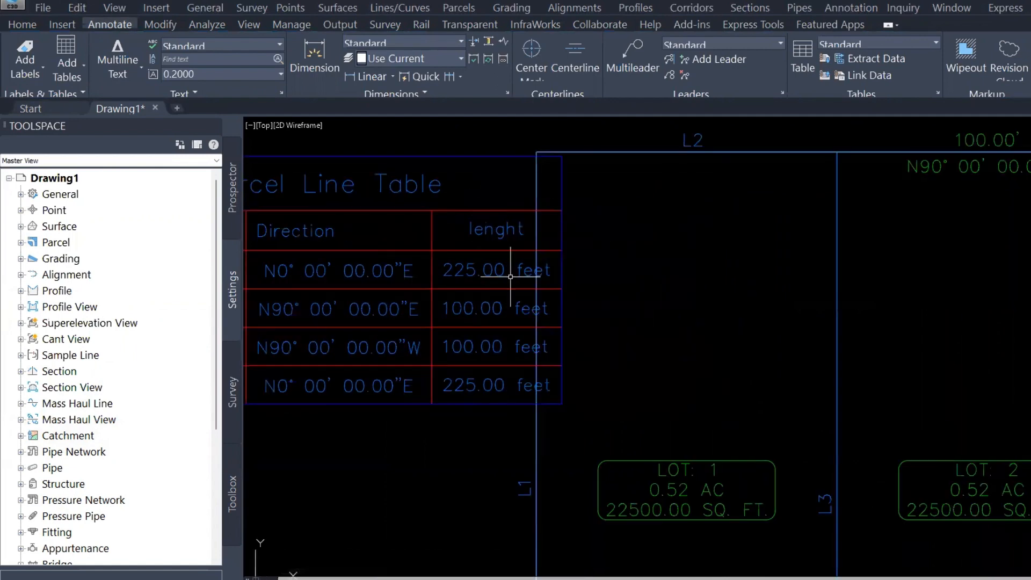
{"action": "scroll", "coordinate": [491, 407], "scroll_direction": "down", "scroll_amount": 2}
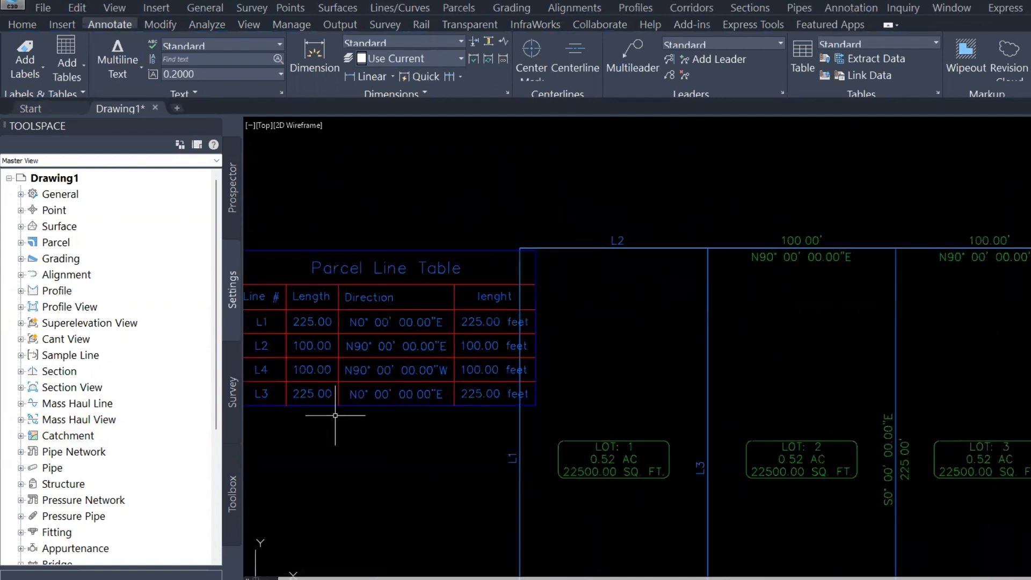
{"action": "middle_click_drag", "start_coordinate": [335, 415], "coordinate": [584, 400]}
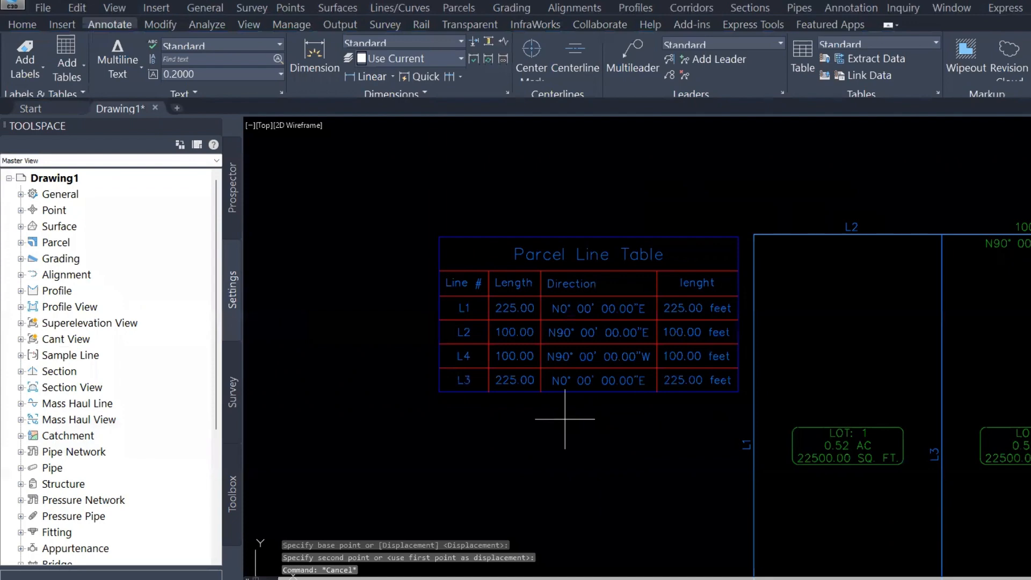
{"action": "left_click", "coordinate": [565, 419]}
{"action": "key", "text": "Escape"}
{"action": "key", "text": "Escape"}
Undo the table move and the Length column value edit
{"action": "type", "text": "U"}
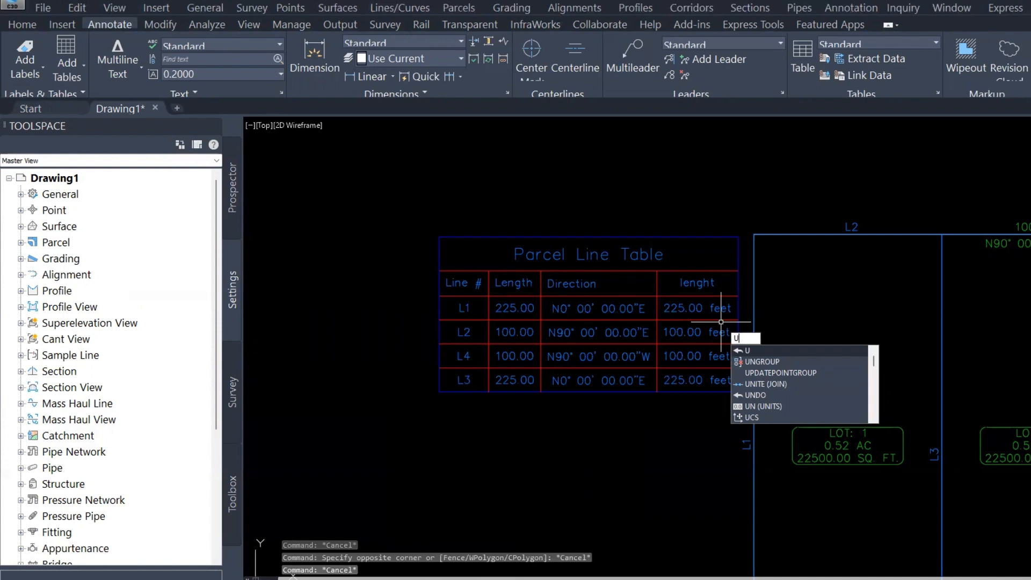
{"action": "key", "text": "Return"}
{"action": "key", "text": "Return"}
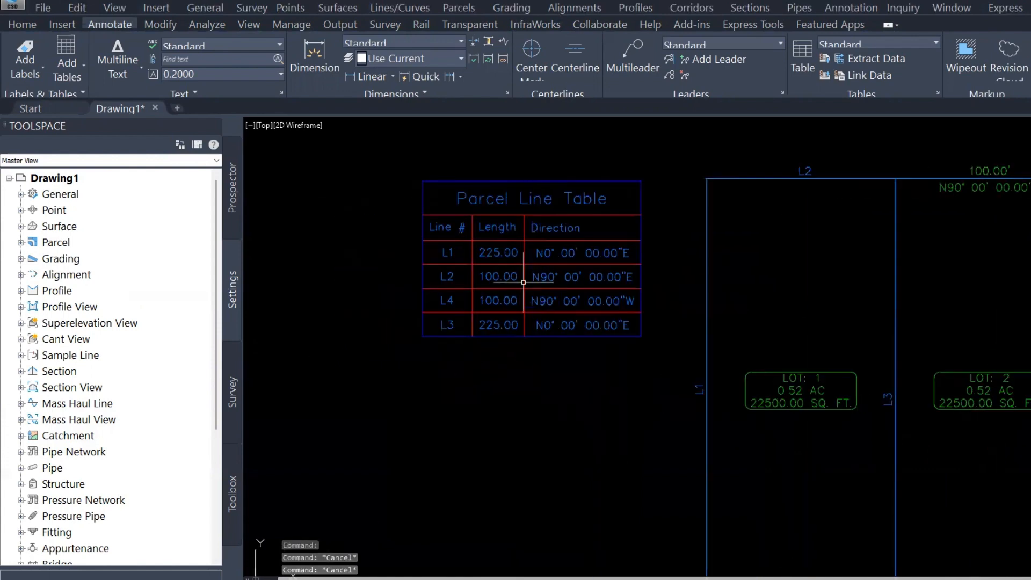
{"action": "right_click", "coordinate": [452, 218]}
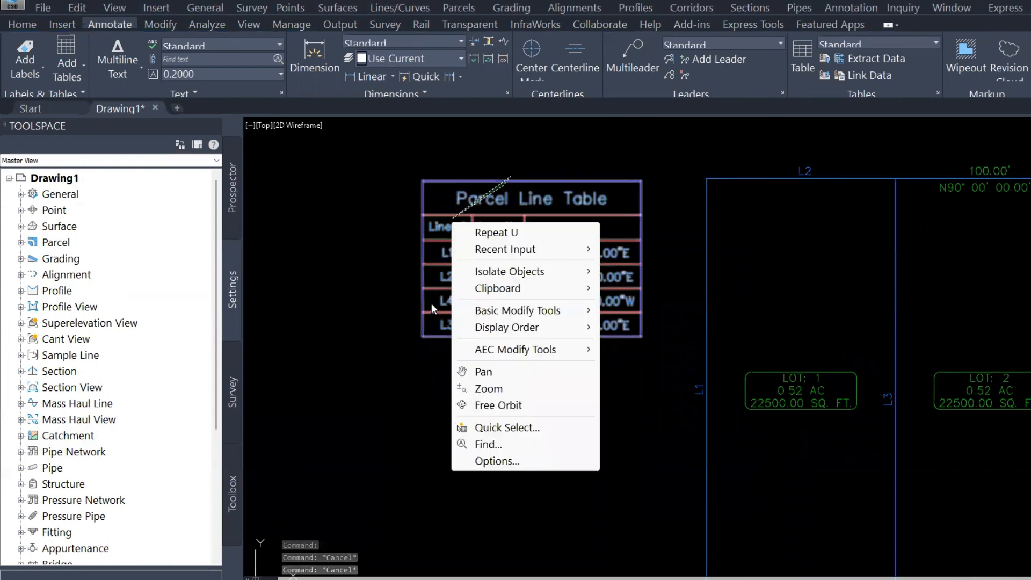
{"action": "key", "text": "Escape"}
{"action": "key", "text": "Escape"}
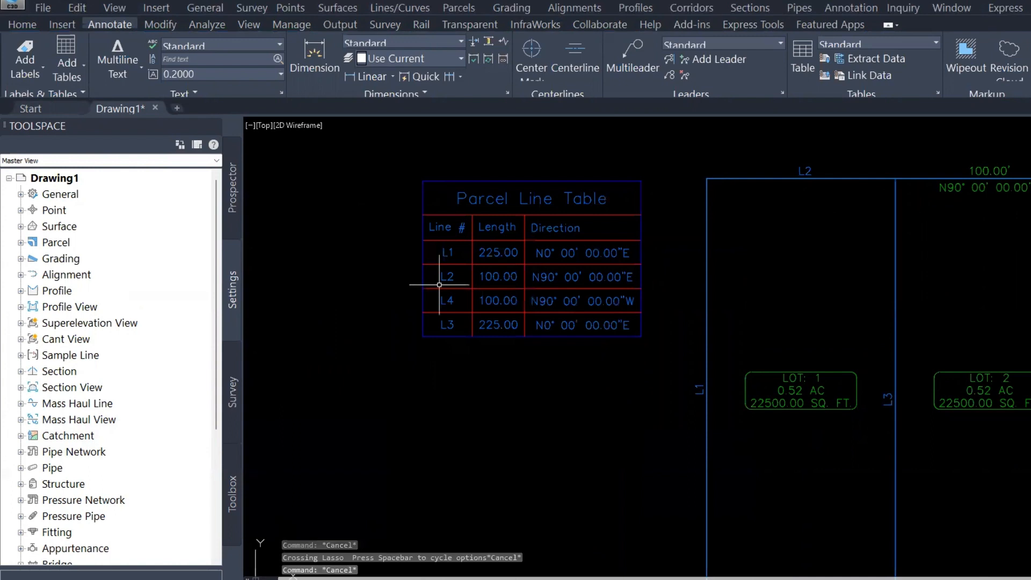
{"action": "key", "text": "Escape"}
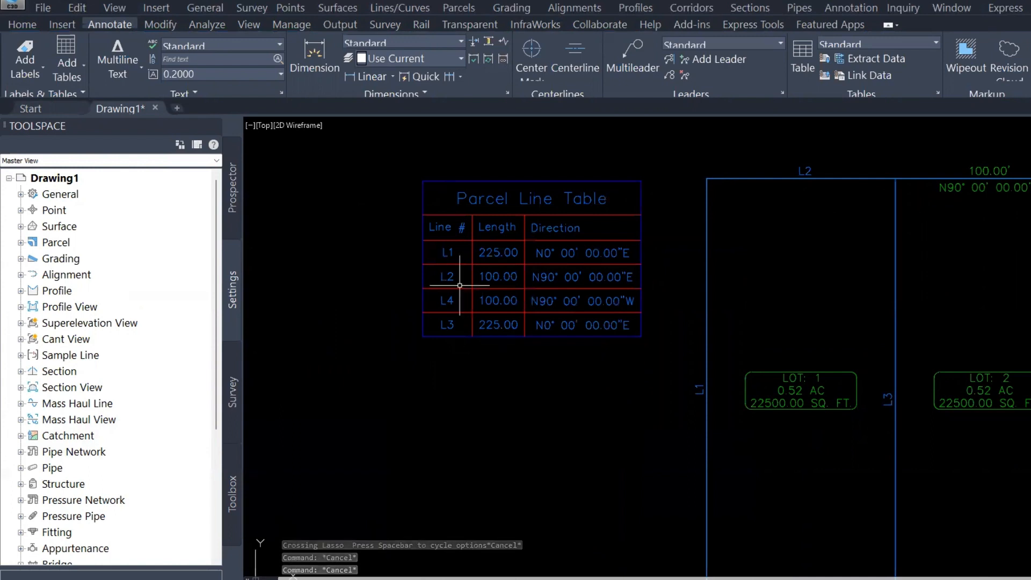
Edit the parcel line table's style, setting title text height to 0.2 and header and data heights to 0.05
{"action": "left_click", "coordinate": [422, 186]}
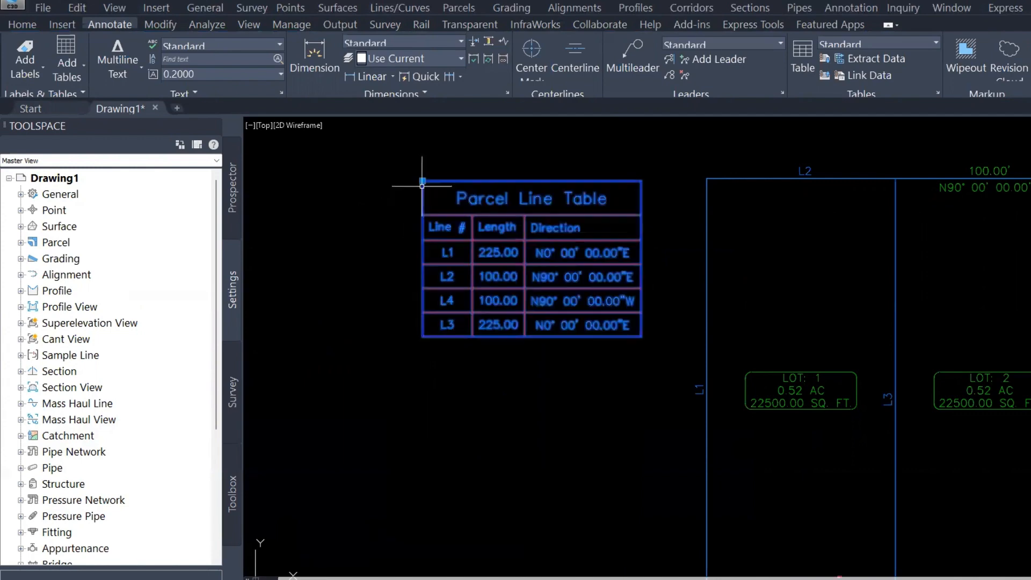
{"action": "right_click", "coordinate": [420, 208]}
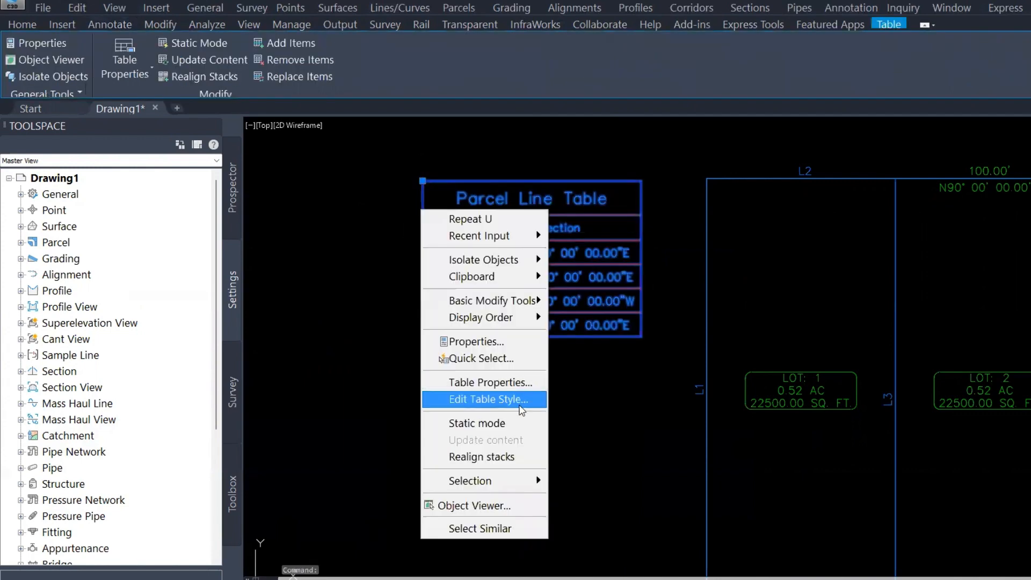
{"action": "left_click", "coordinate": [517, 397]}
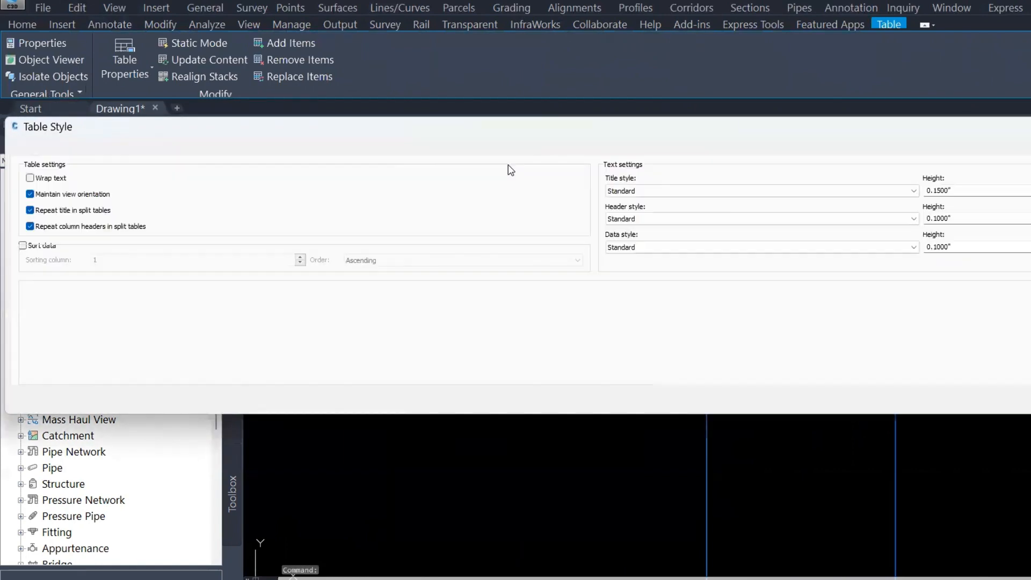
{"action": "double_click", "coordinate": [944, 191]}
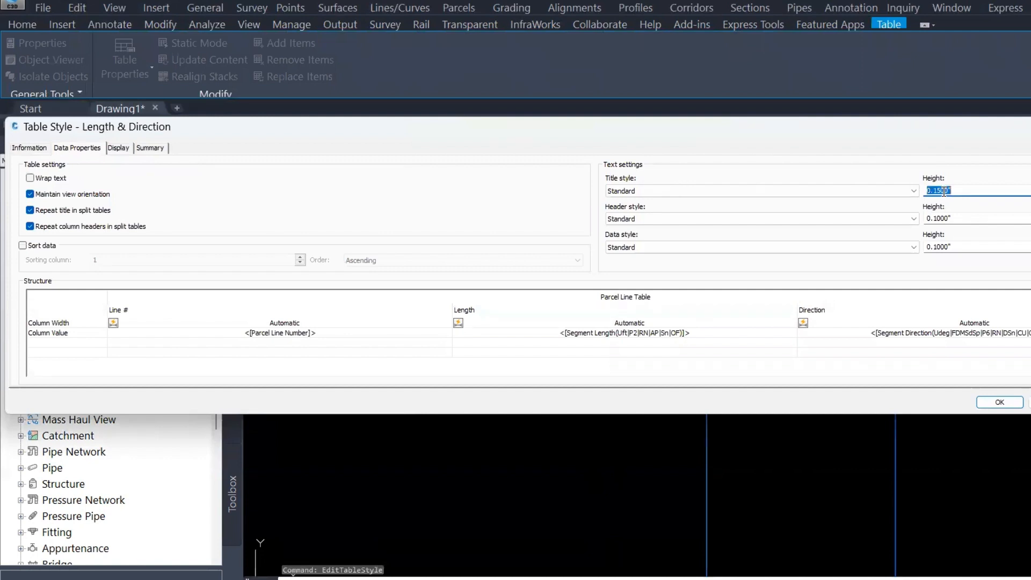
{"action": "type", "text": ".2"}
{"action": "key", "text": "Tab"}
{"action": "type", "text": ".05"}
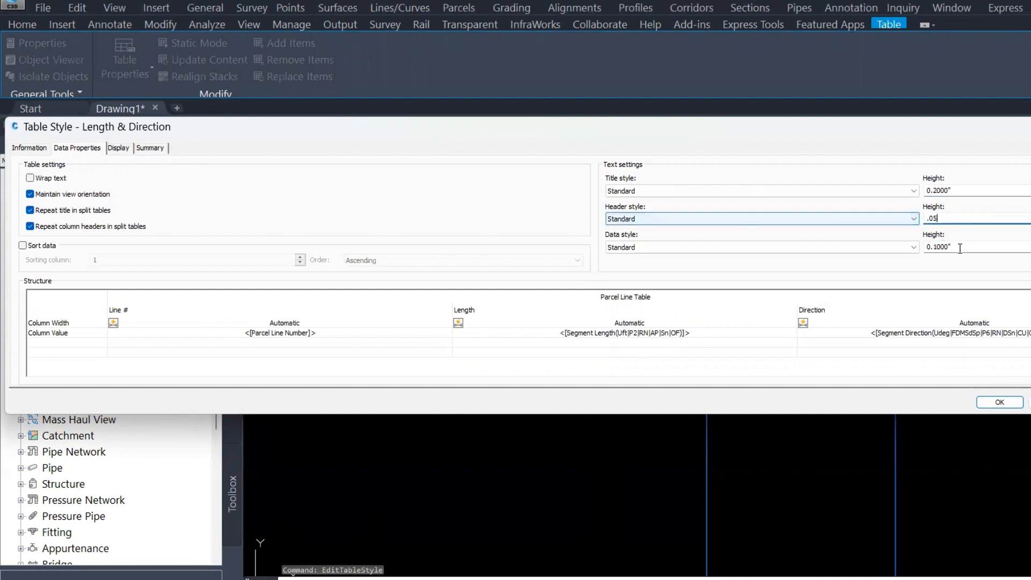
{"action": "key", "text": "Tab"}
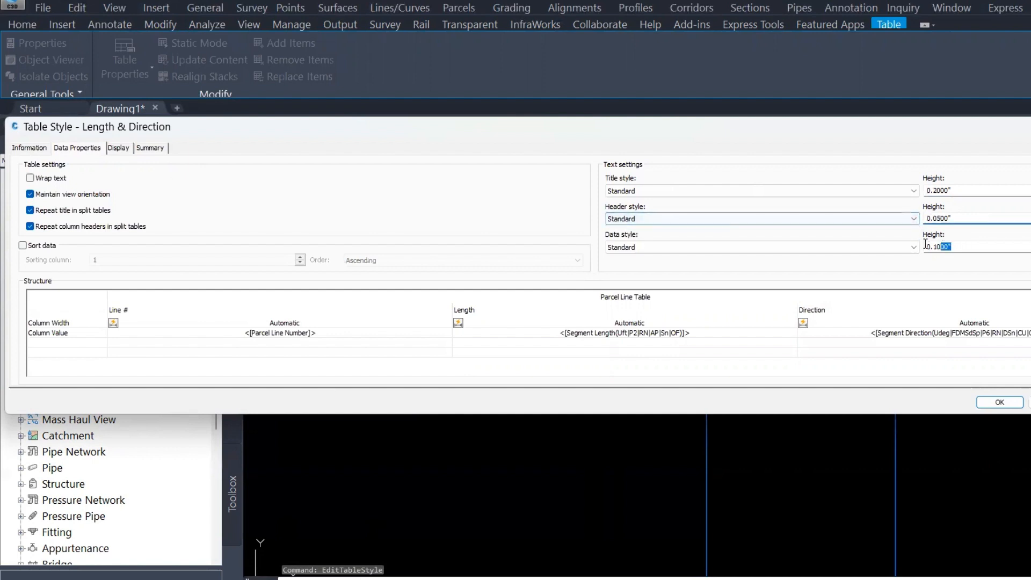
{"action": "type", "text": ".05"}
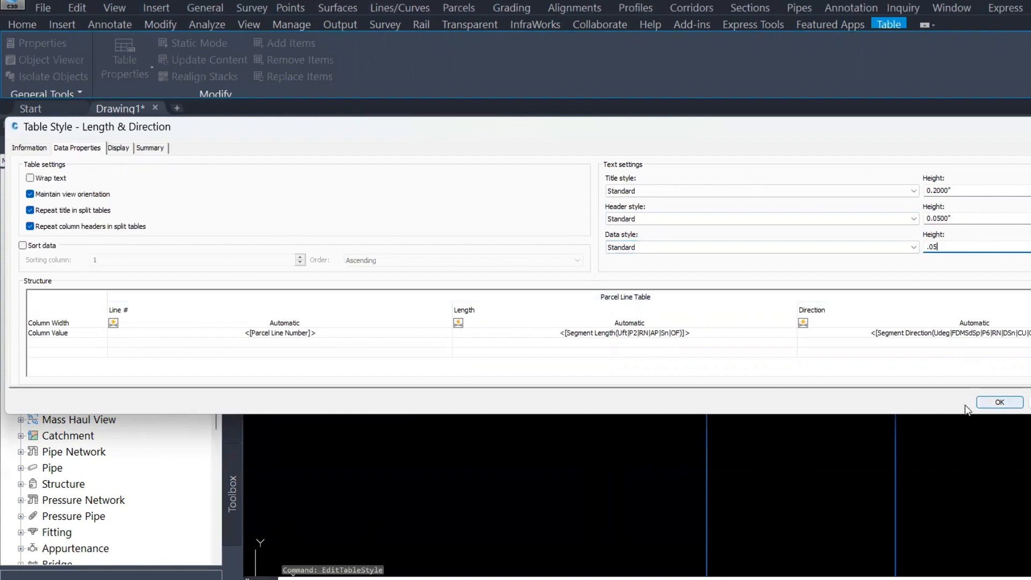
{"action": "key", "text": "Return"}
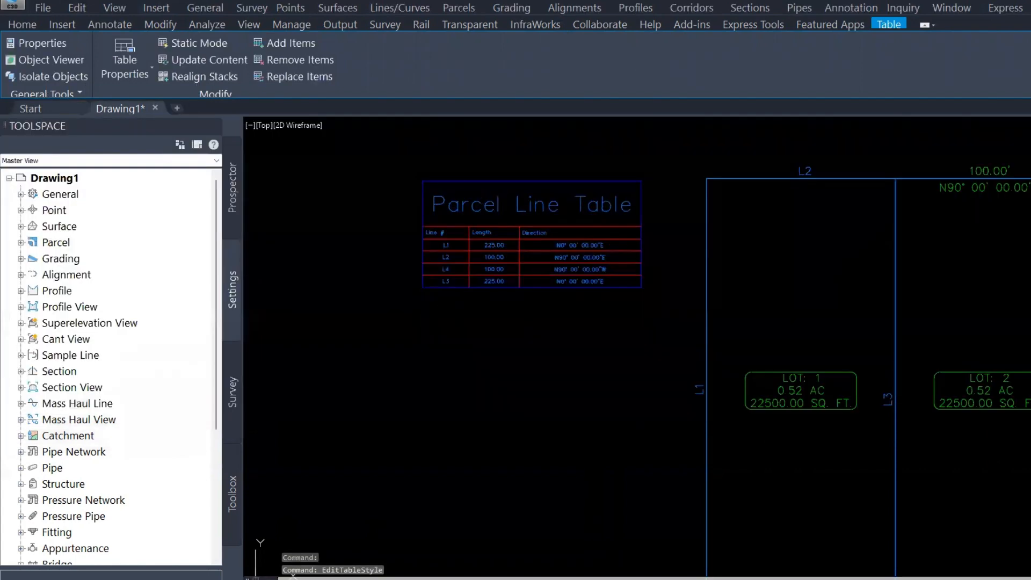
Undo the table style text height changes
{"action": "scroll", "coordinate": [466, 232], "scroll_direction": "up", "scroll_amount": 2}
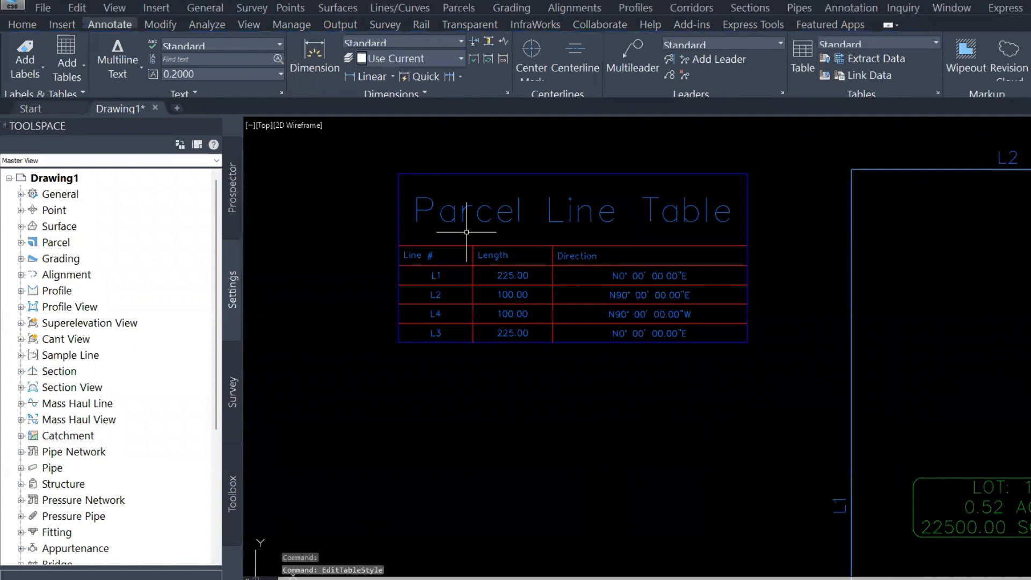
{"action": "scroll", "coordinate": [467, 232], "scroll_direction": "down", "scroll_amount": 2}
{"action": "key", "text": "Escape"}
{"action": "key", "text": "Escape"}
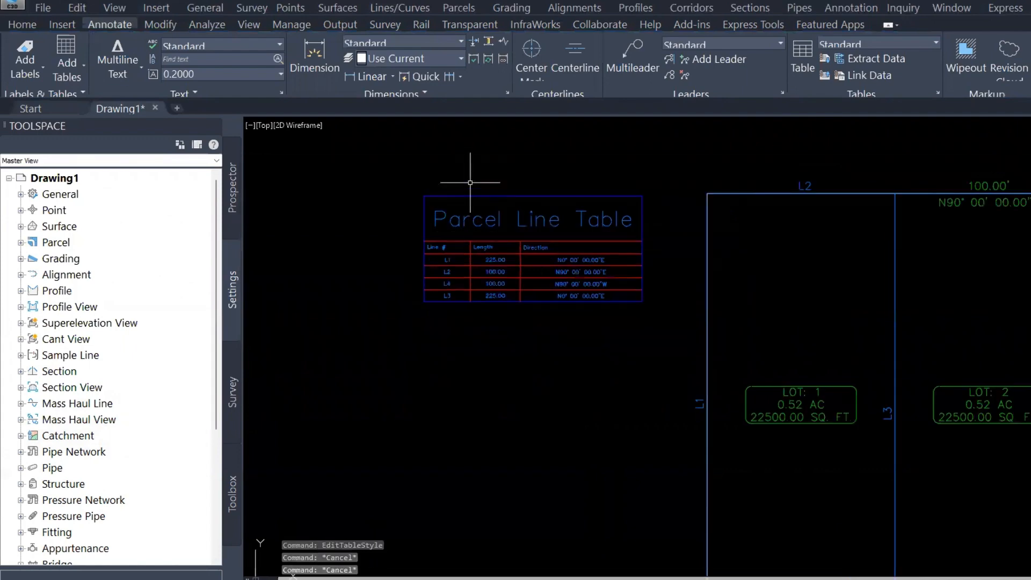
{"action": "key", "text": "ctrl+z"}
{"action": "key", "text": "ctrl+z"}
{"action": "key", "text": "ctrl+z"}
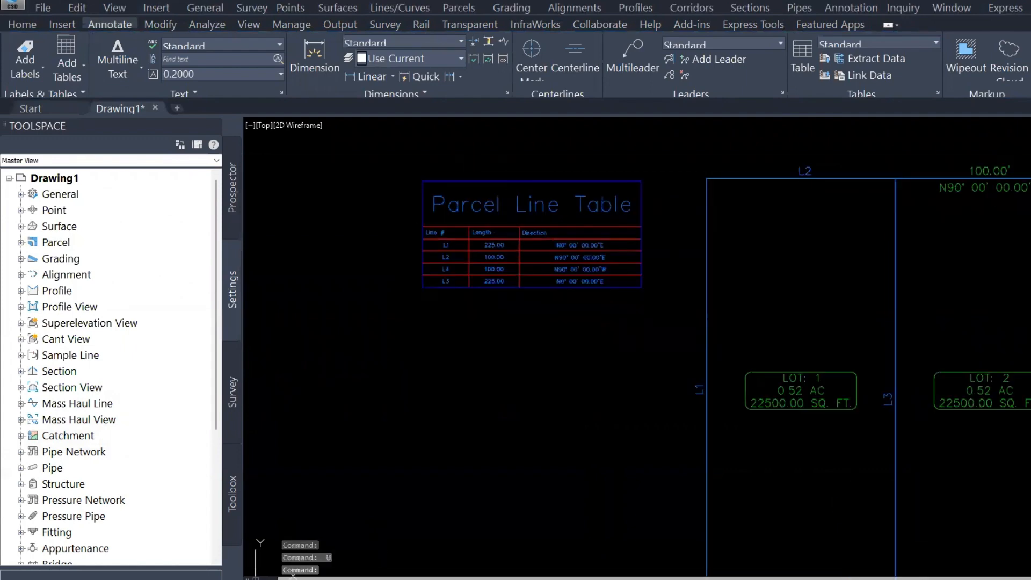
{"action": "key", "text": "ctrl+z"}
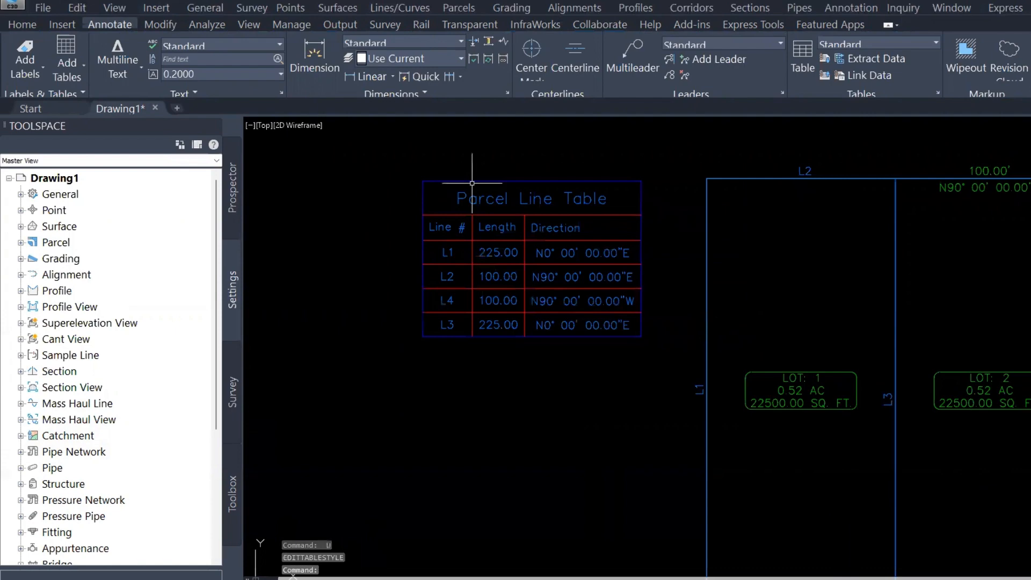
{"action": "key", "text": "Escape"}
{"action": "scroll", "coordinate": [472, 183], "scroll_direction": "down", "scroll_amount": 3}
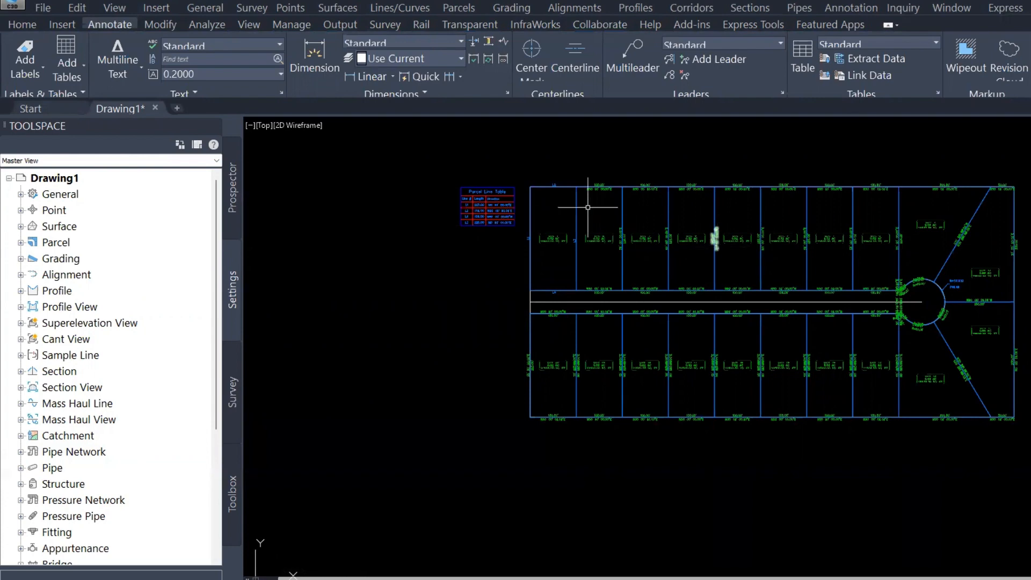
{"action": "left_click", "coordinate": [513, 218]}
{"action": "scroll", "coordinate": [513, 219], "scroll_direction": "up", "scroll_amount": 2}
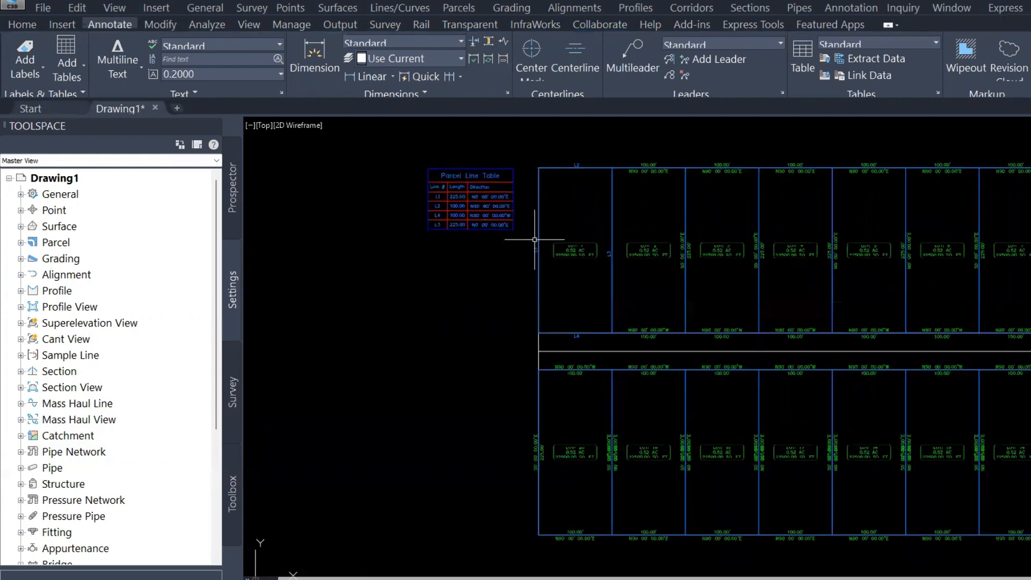
{"action": "middle_click_drag", "start_coordinate": [538, 256], "coordinate": [429, 248]}
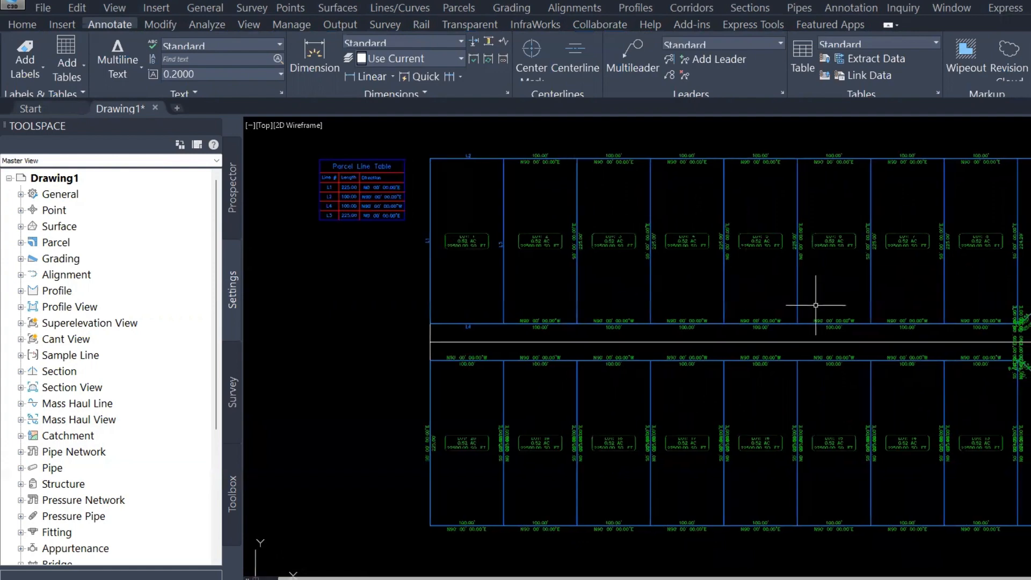